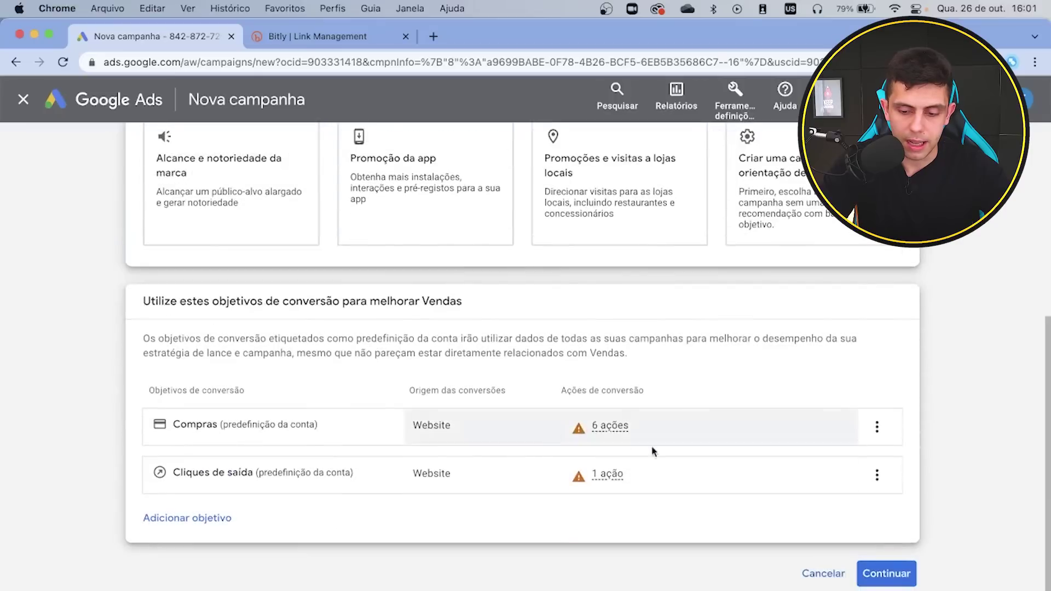
- Accept the sales conversion goals and select Pesquisar as the campaign type
{"action": "scroll", "coordinate": [514, 448], "scroll_direction": "down", "scroll_amount": 7}
{"action": "left_click", "coordinate": [260, 297]}
{"action": "scroll", "coordinate": [260, 297], "scroll_direction": "down", "scroll_amount": 6}
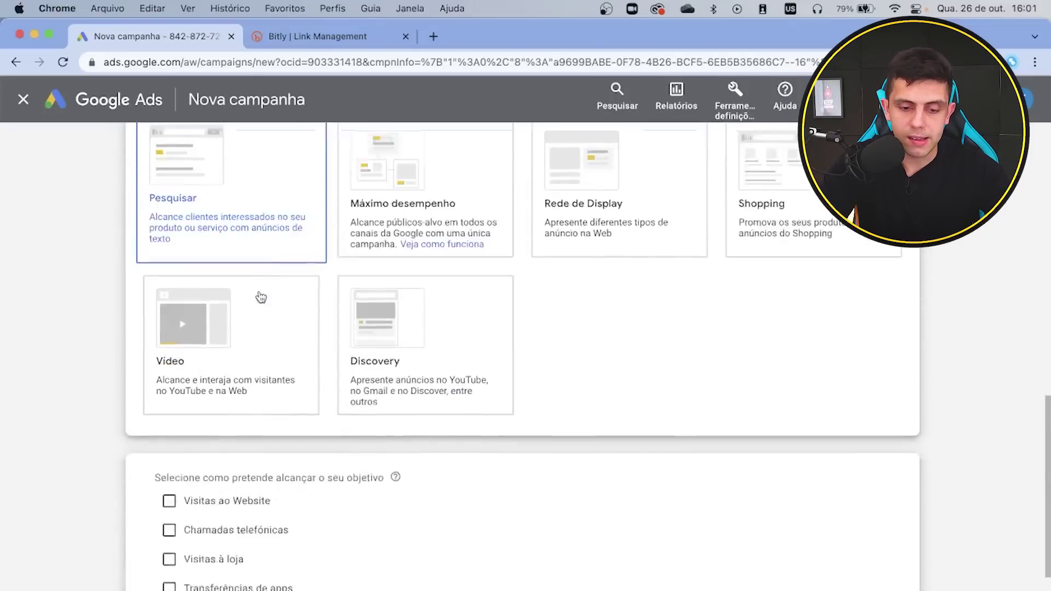
- Name the campaign "[P] [DOPPUS] Fotbal Studio Ingles" and continue to the bidding settings
{"action": "left_click", "coordinate": [284, 473]}
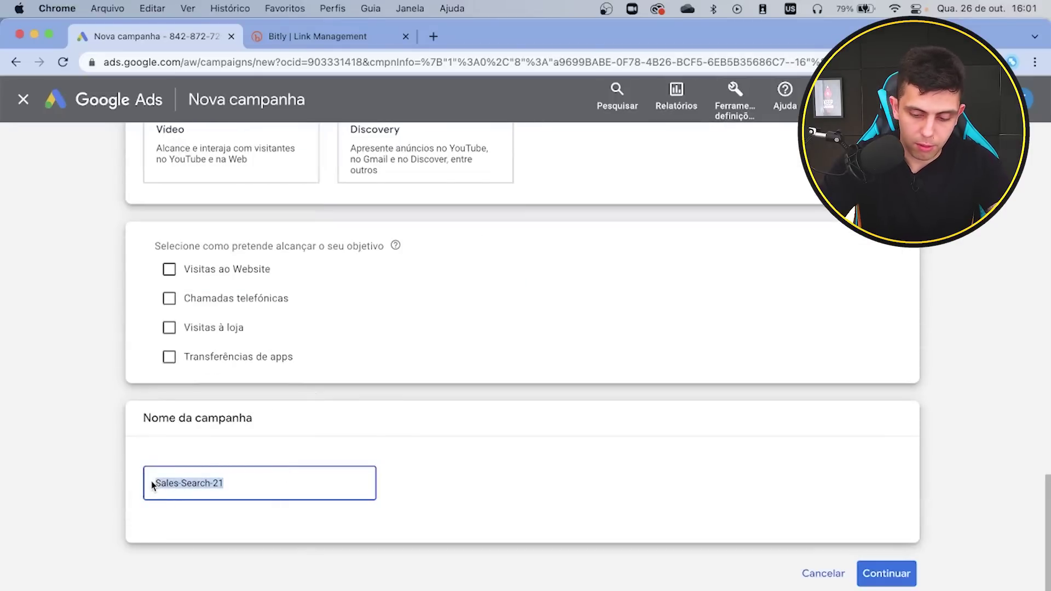
{"action": "type", "text": "[S"}
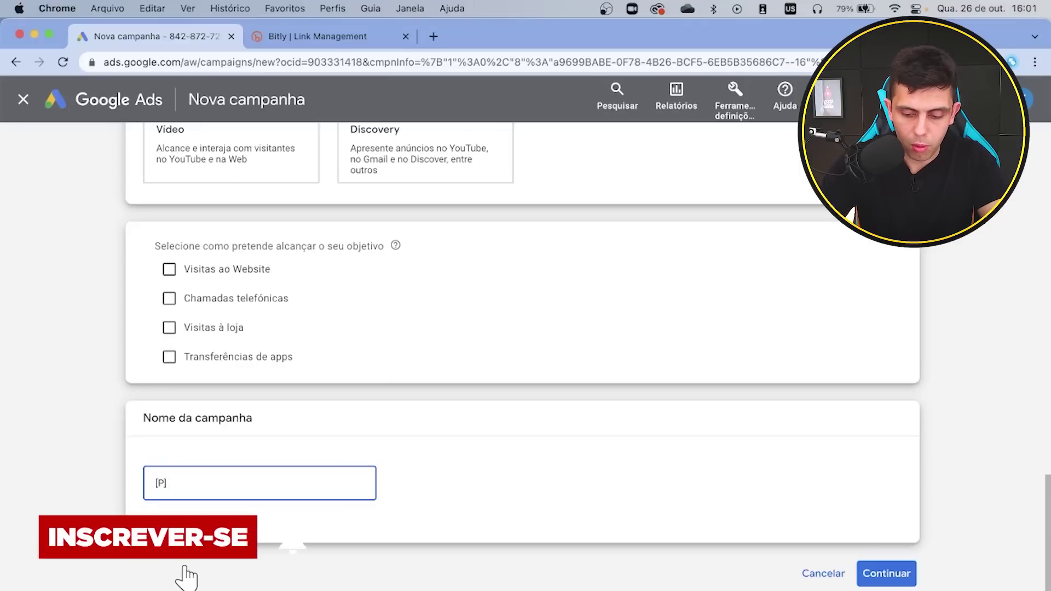
{"action": "type", "text": "] [DOPP"}
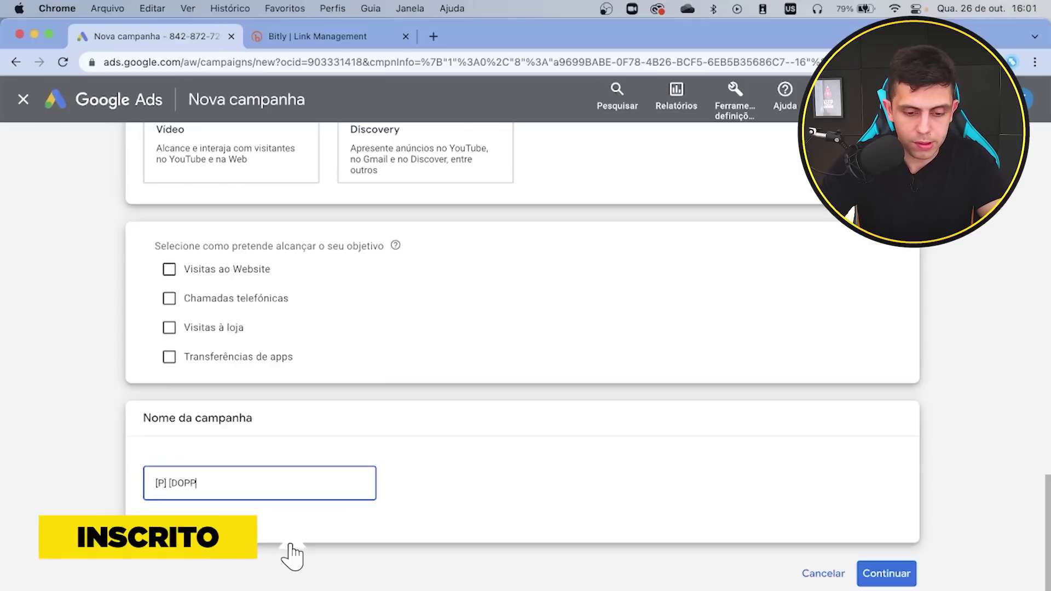
{"action": "type", "text": "US] Fotbal Studio Ingles"}
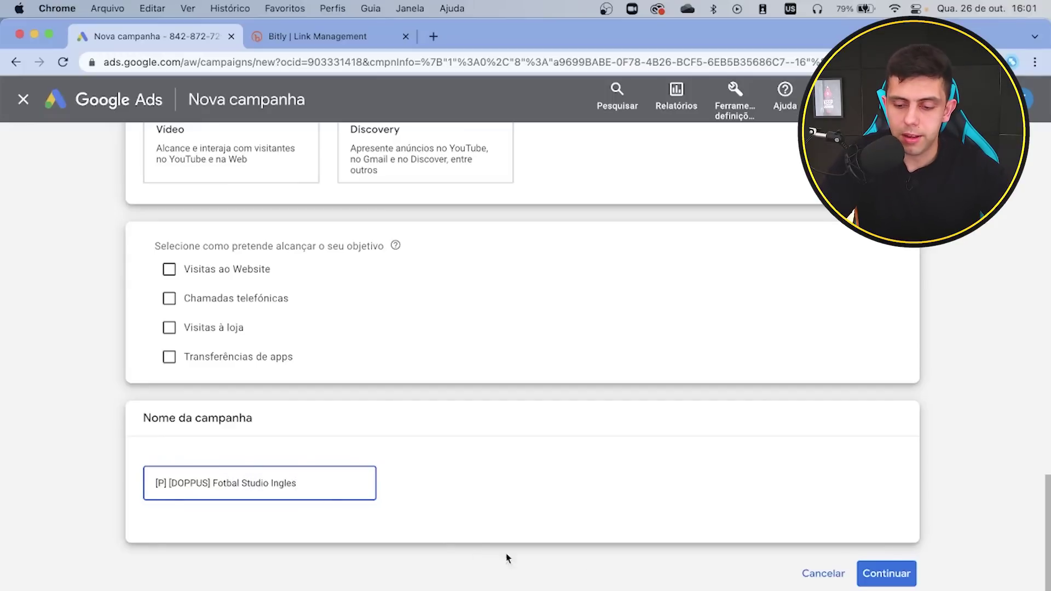
{"action": "left_click", "coordinate": [870, 573]}
- Set the bidding focus to Cliques and enable a maximum cost-per-click bid limit
{"action": "left_click", "coordinate": [307, 255]}
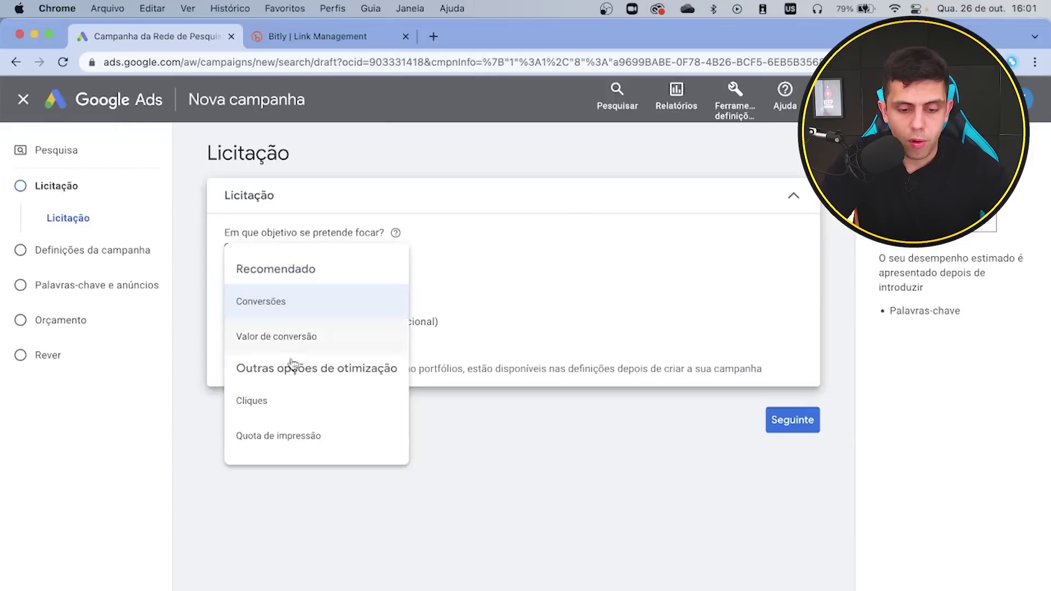
{"action": "left_click", "coordinate": [283, 406]}
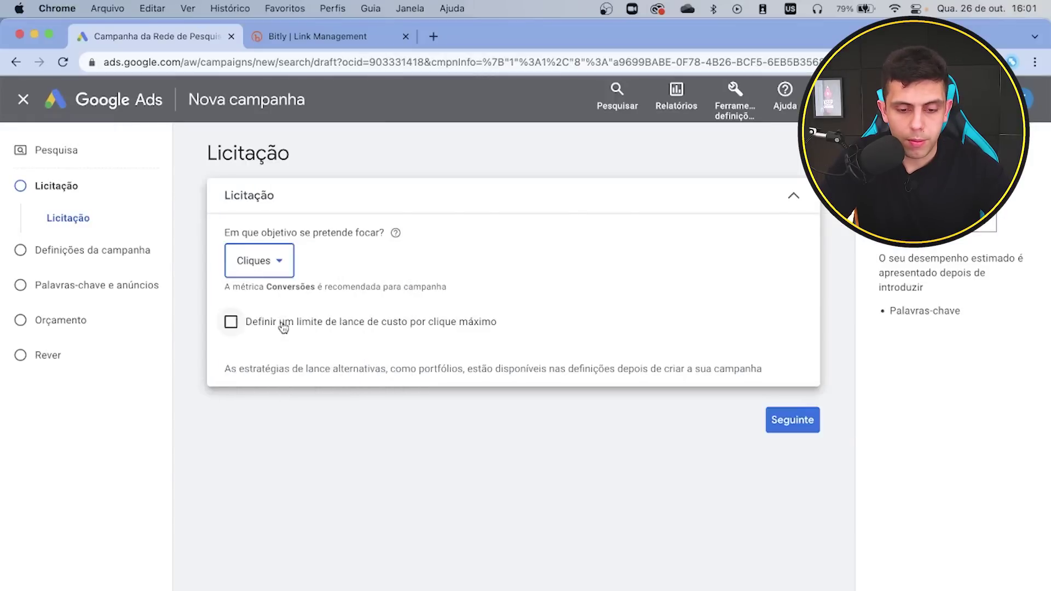
{"action": "left_click", "coordinate": [230, 323]}
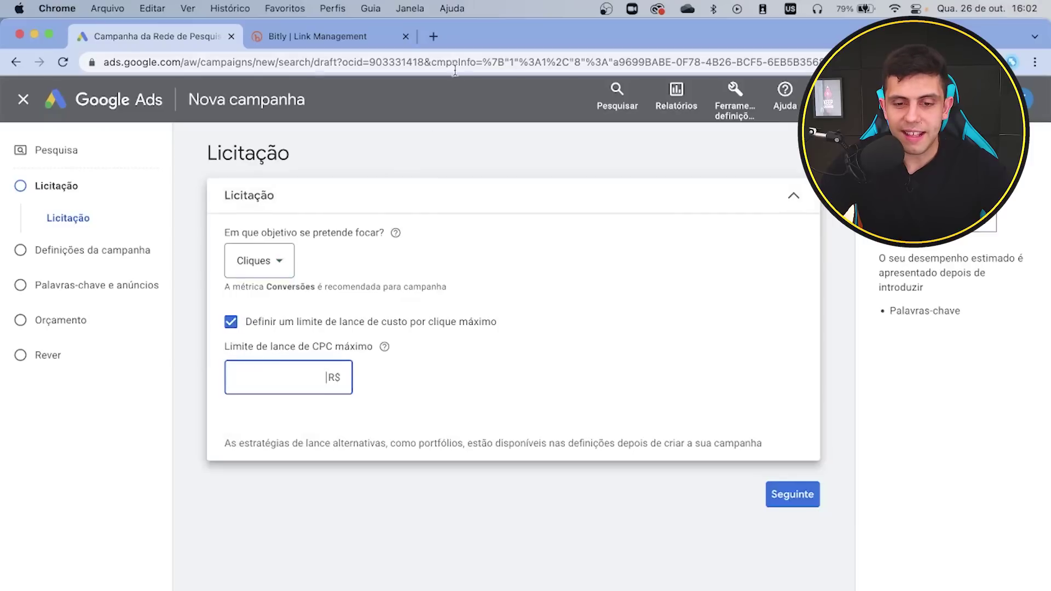
- Switch to the Doppus browser window and open the FOOTBALL STUDIO INGLÊS product details from the affiliate showcase
{"action": "left_click_drag", "start_coordinate": [461, 44], "coordinate": [458, 135]}
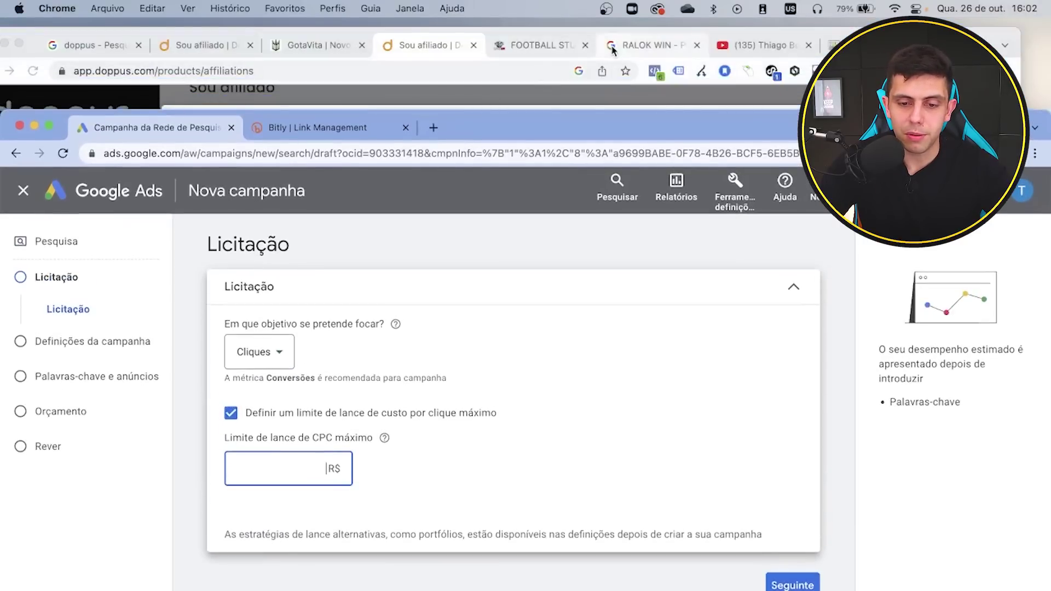
{"action": "left_click", "coordinate": [447, 56]}
{"action": "left_click", "coordinate": [414, 49]}
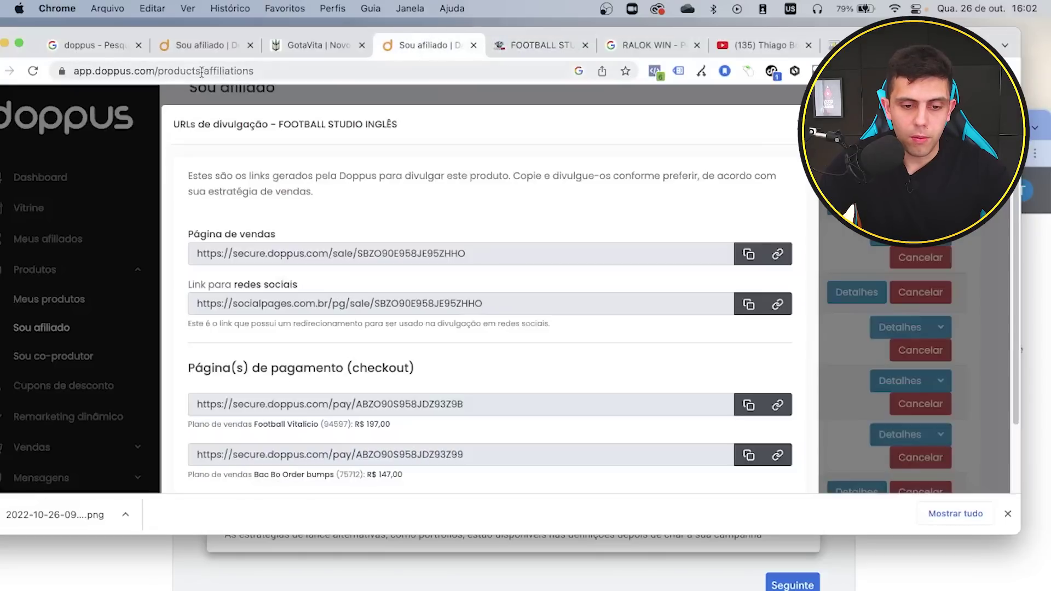
{"action": "left_click", "coordinate": [189, 49]}
{"action": "left_click", "coordinate": [13, 214]}
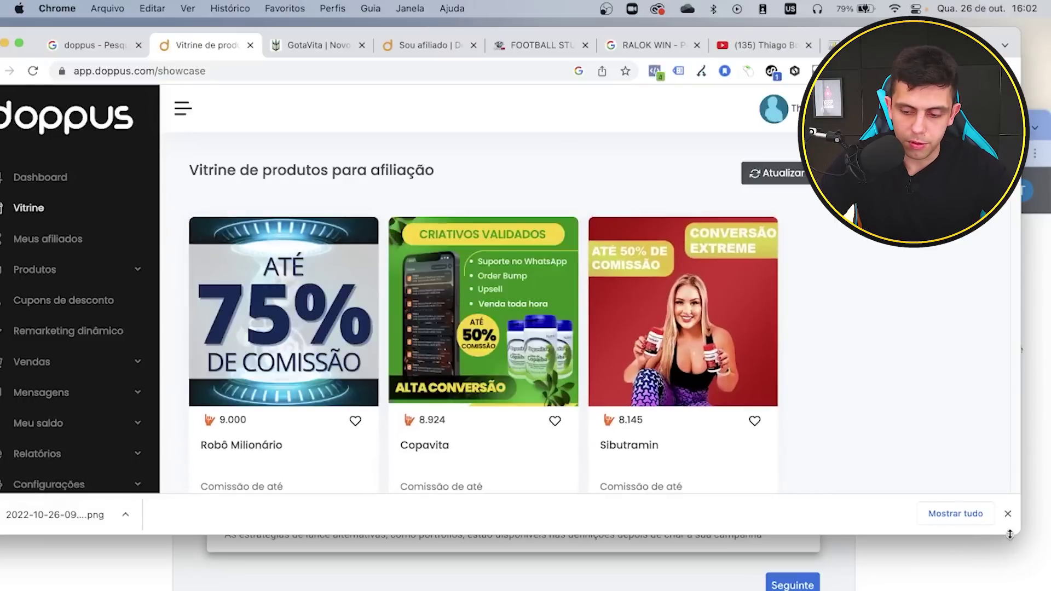
{"action": "left_click", "coordinate": [1007, 514]}
{"action": "scroll", "coordinate": [730, 399], "scroll_direction": "down", "scroll_amount": 5}
{"action": "left_click", "coordinate": [636, 235]}
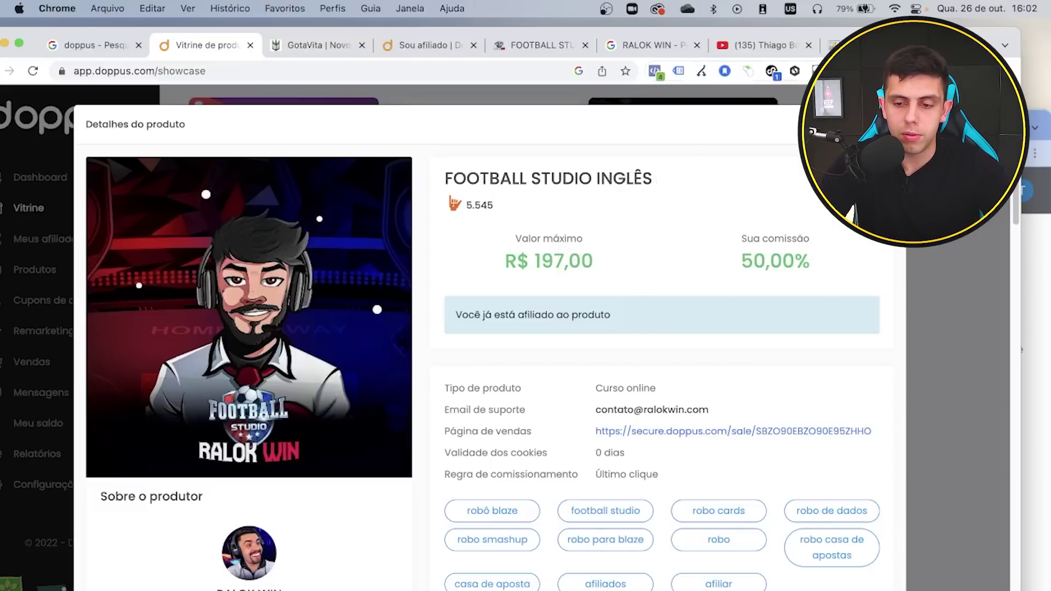
- Search Google in a new tab for "fotball studio ingles" and examine the results and related searches
{"action": "key", "text": "super+t"}
{"action": "type", "text": "fotball s"}
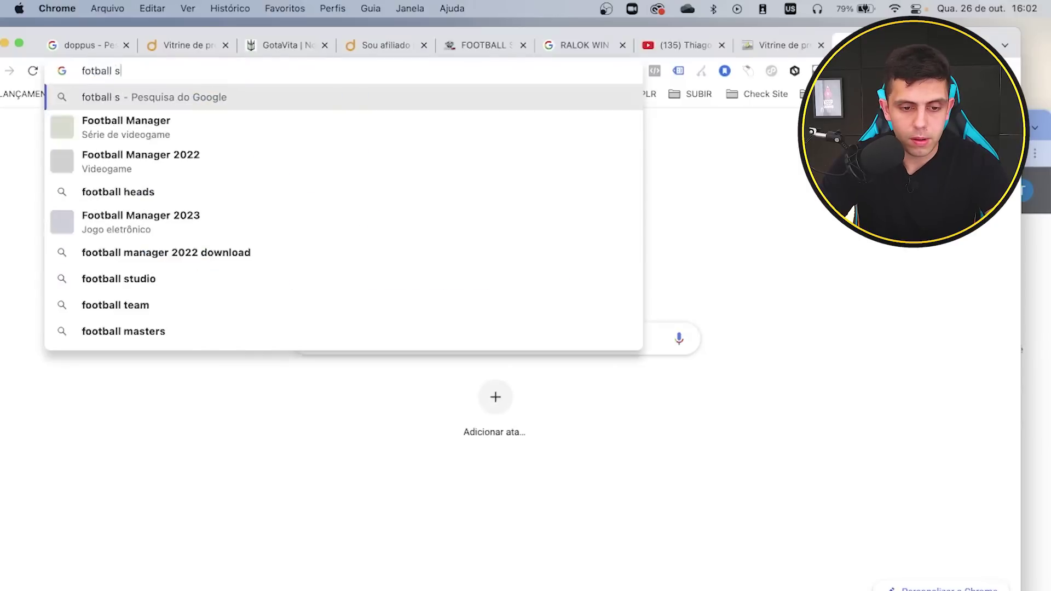
{"action": "type", "text": "tudio ingles"}
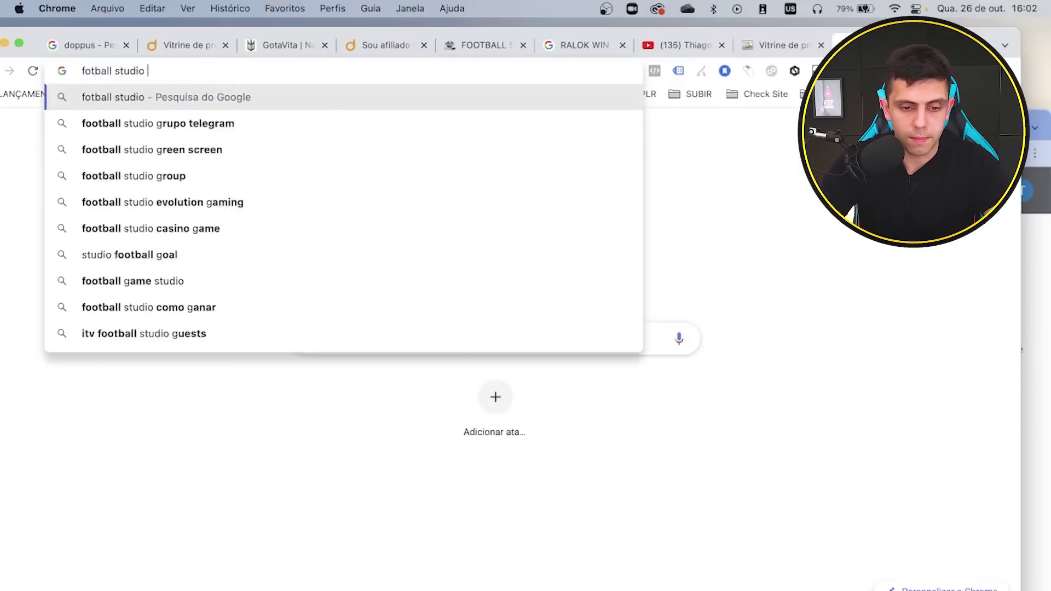
{"action": "key", "text": "Return"}
{"action": "scroll", "coordinate": [399, 332], "scroll_direction": "down", "scroll_amount": 5}
{"action": "scroll", "coordinate": [395, 334], "scroll_direction": "down", "scroll_amount": 10}
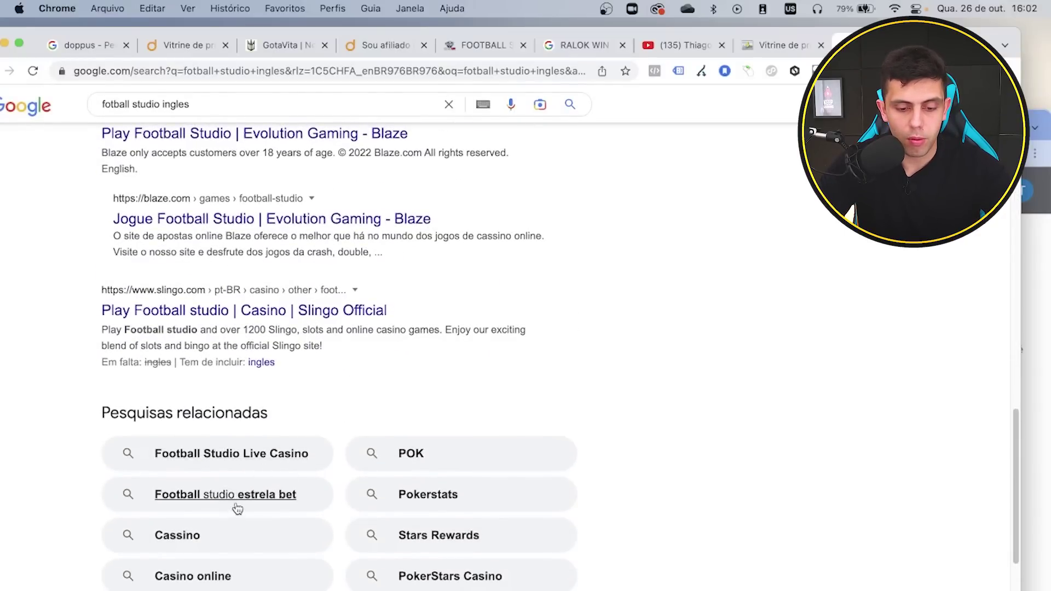
{"action": "scroll", "coordinate": [312, 493], "scroll_direction": "down", "scroll_amount": 1}
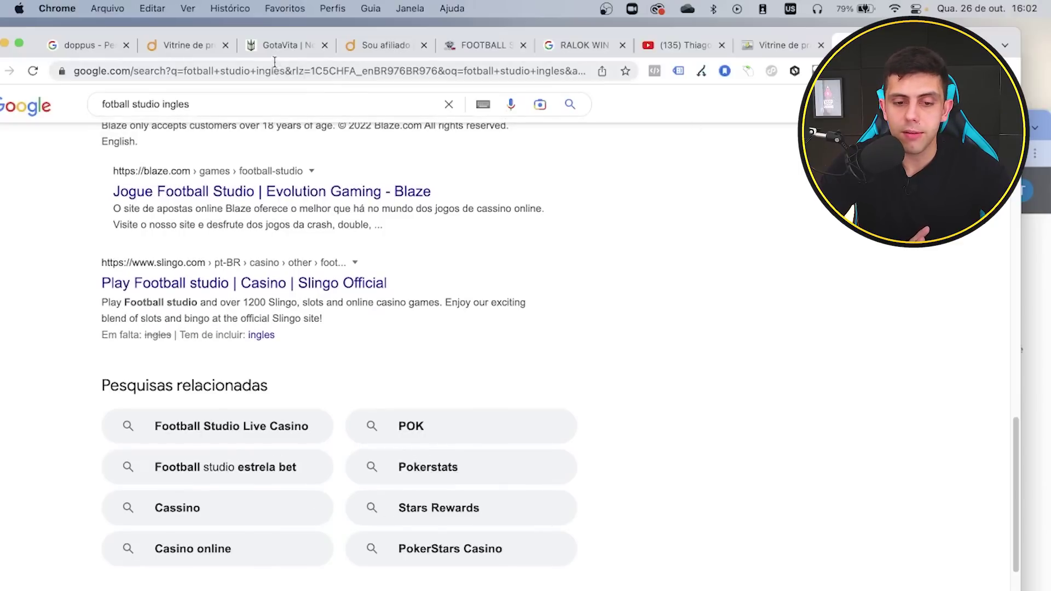
- Review the product's sales page and Doppus details, and search Google for "ralok win"
{"action": "left_click", "coordinate": [470, 46]}
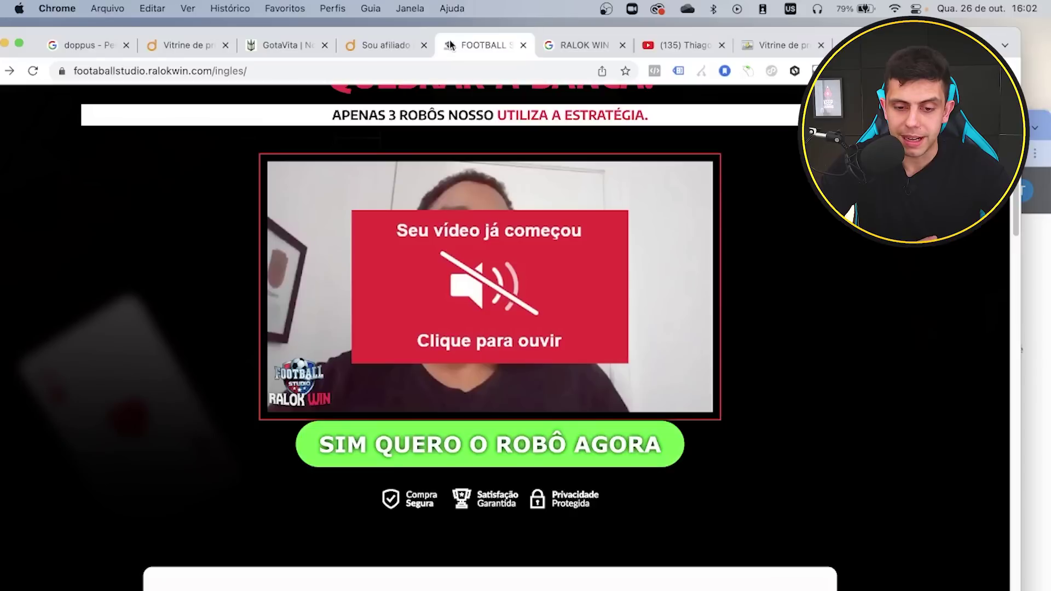
{"action": "left_click", "coordinate": [195, 50]}
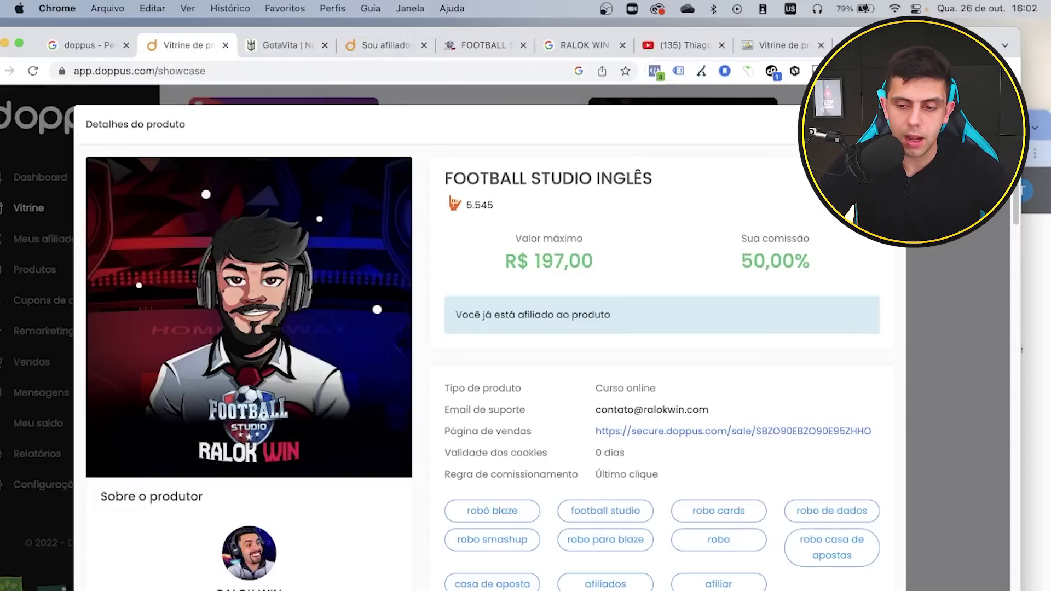
{"action": "left_click", "coordinate": [859, 45]}
{"action": "triple_click", "coordinate": [378, 106]}
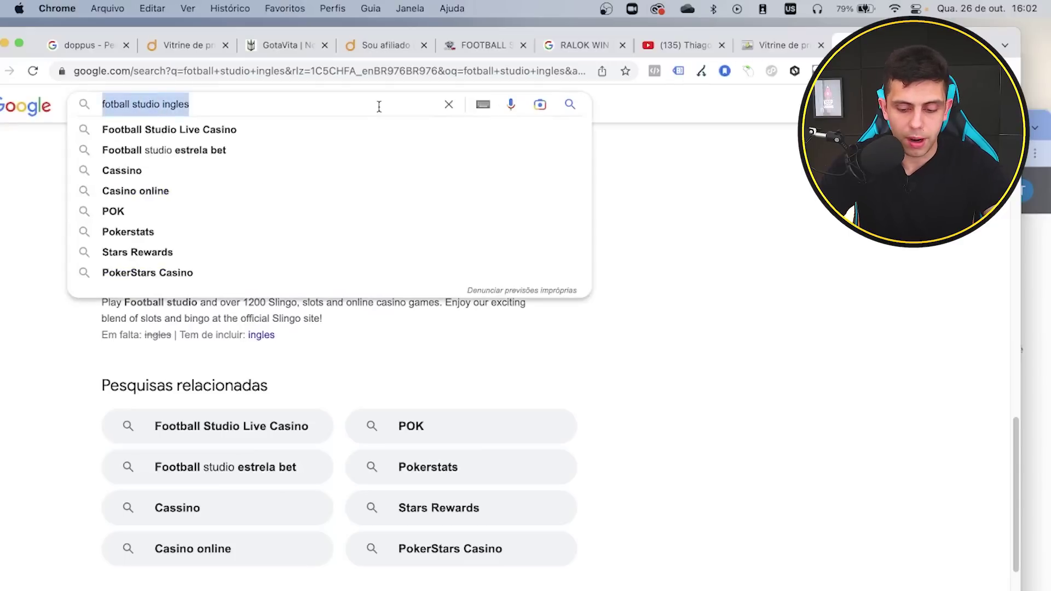
{"action": "type", "text": "ralok win"}
{"action": "key", "text": "Return"}
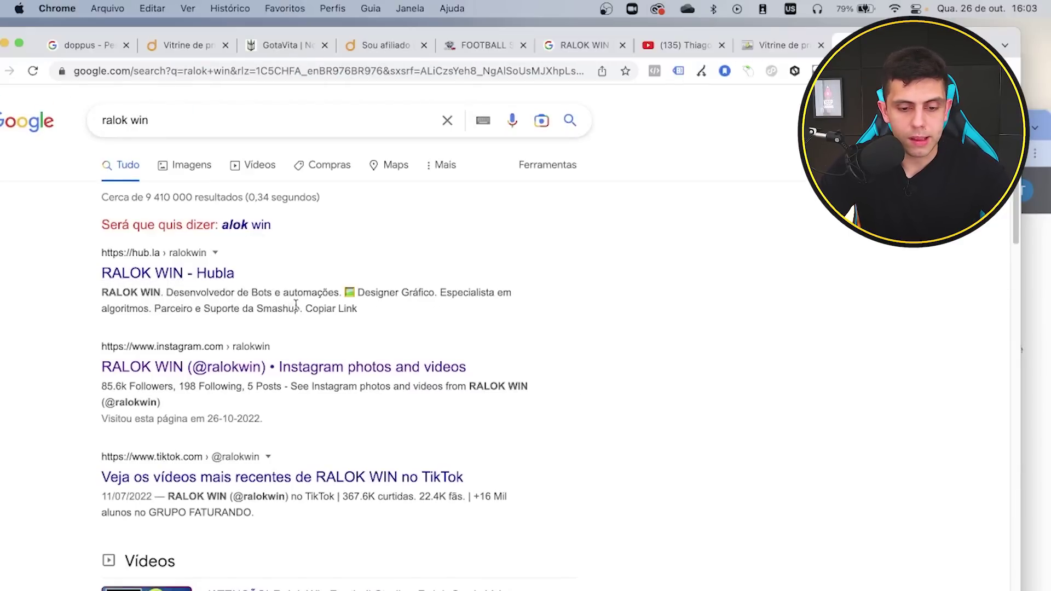
- Open the RALOK WIN Instagram result in a new tab and examine the remaining search results, videos and related searches
{"action": "scroll", "coordinate": [305, 288], "scroll_direction": "down", "scroll_amount": 3}
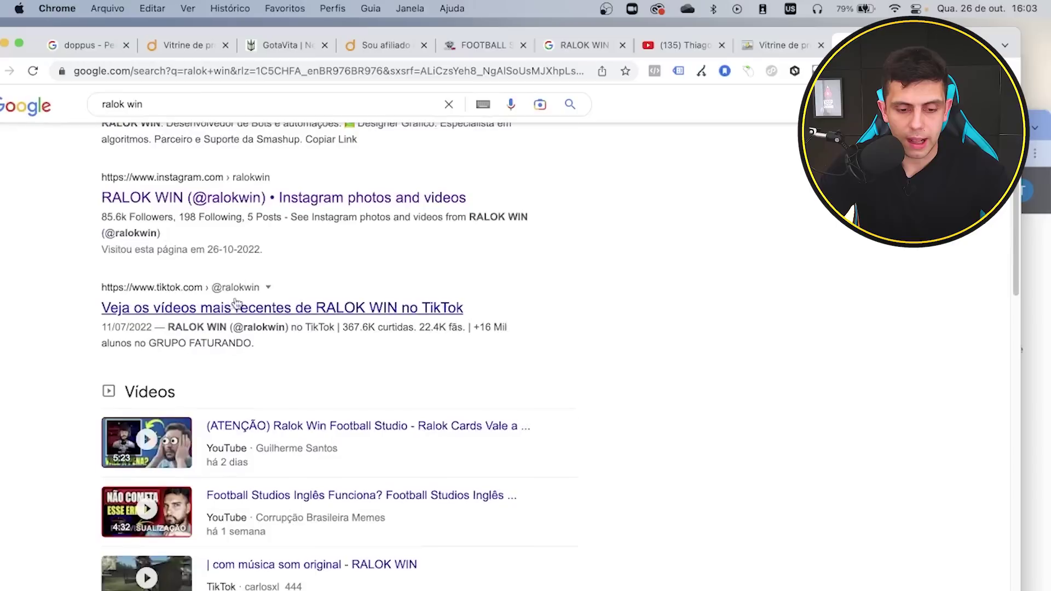
{"action": "left_click_drag", "start_coordinate": [471, 200], "coordinate": [100, 174]}
{"action": "right_click", "coordinate": [207, 201]}
{"action": "left_click", "coordinate": [223, 207]}
{"action": "scroll", "coordinate": [284, 328], "scroll_direction": "down", "scroll_amount": 3}
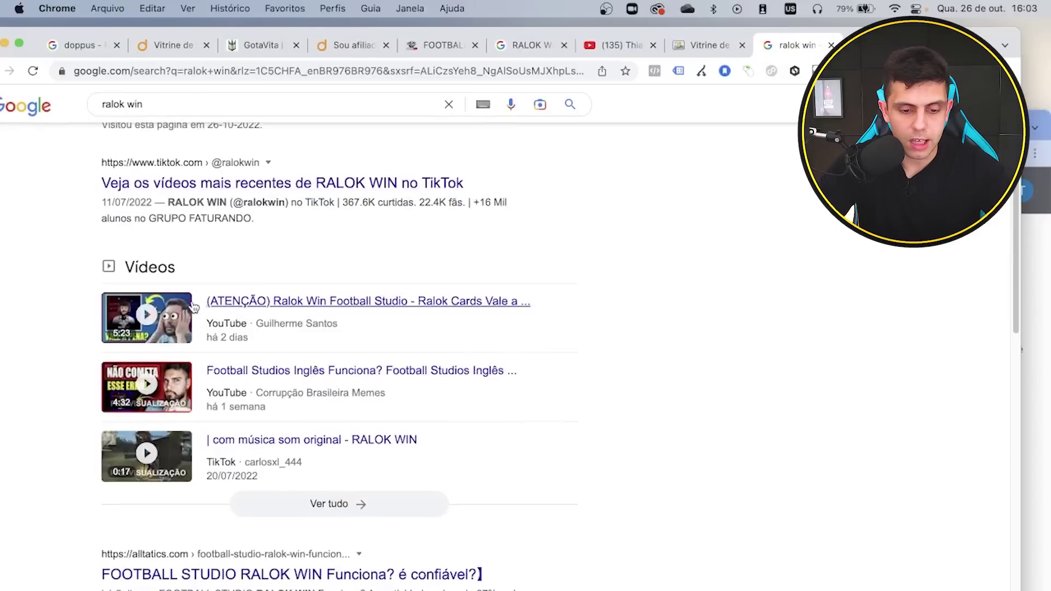
{"action": "scroll", "coordinate": [305, 320], "scroll_direction": "down", "scroll_amount": 5}
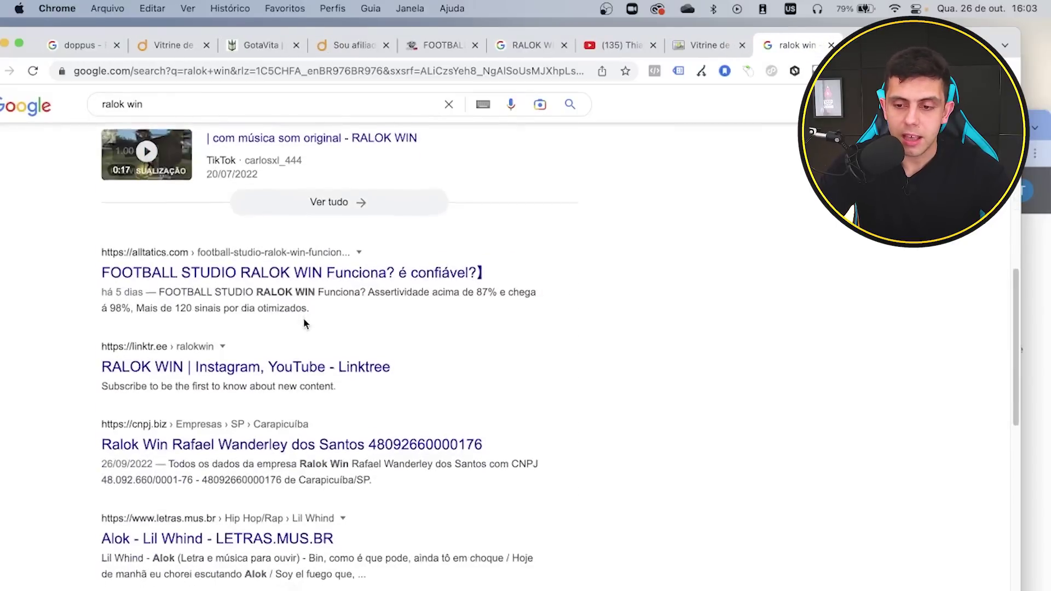
{"action": "scroll", "coordinate": [305, 323], "scroll_direction": "down", "scroll_amount": 2}
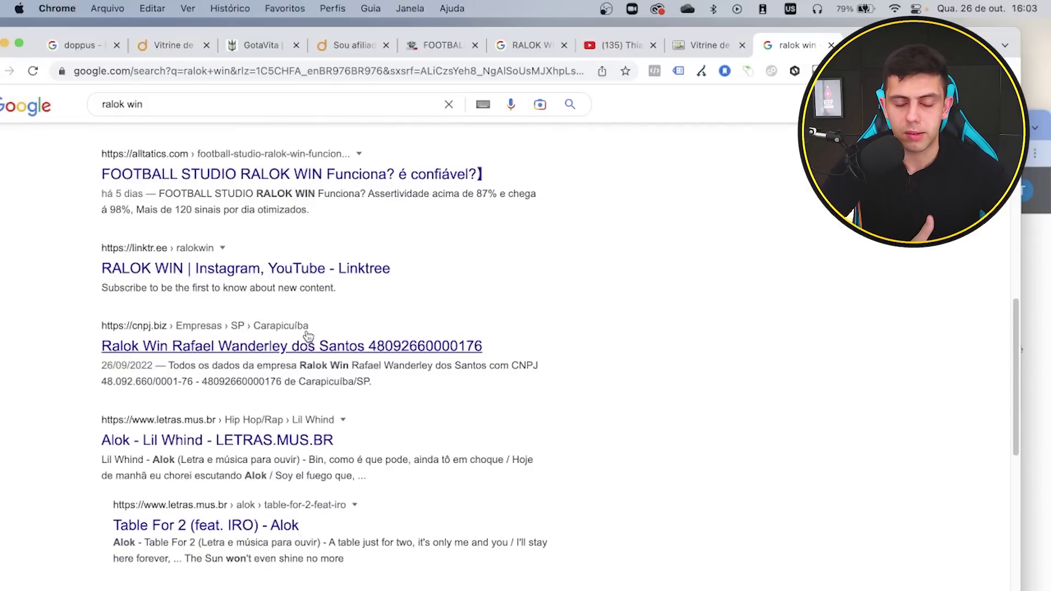
{"action": "scroll", "coordinate": [306, 335], "scroll_direction": "down", "scroll_amount": 6}
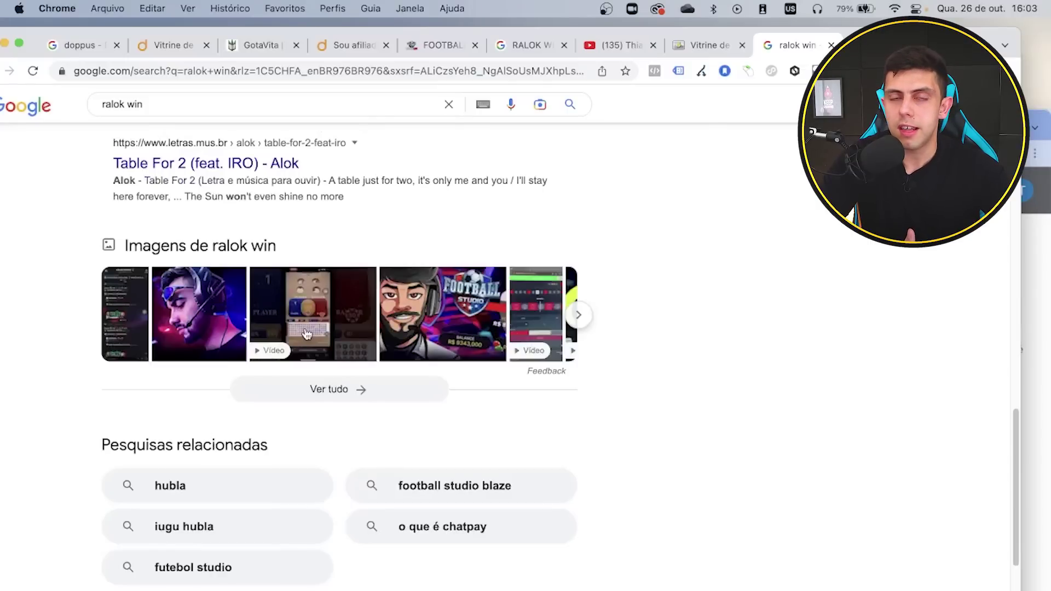
{"action": "scroll", "coordinate": [306, 334], "scroll_direction": "up", "scroll_amount": 5}
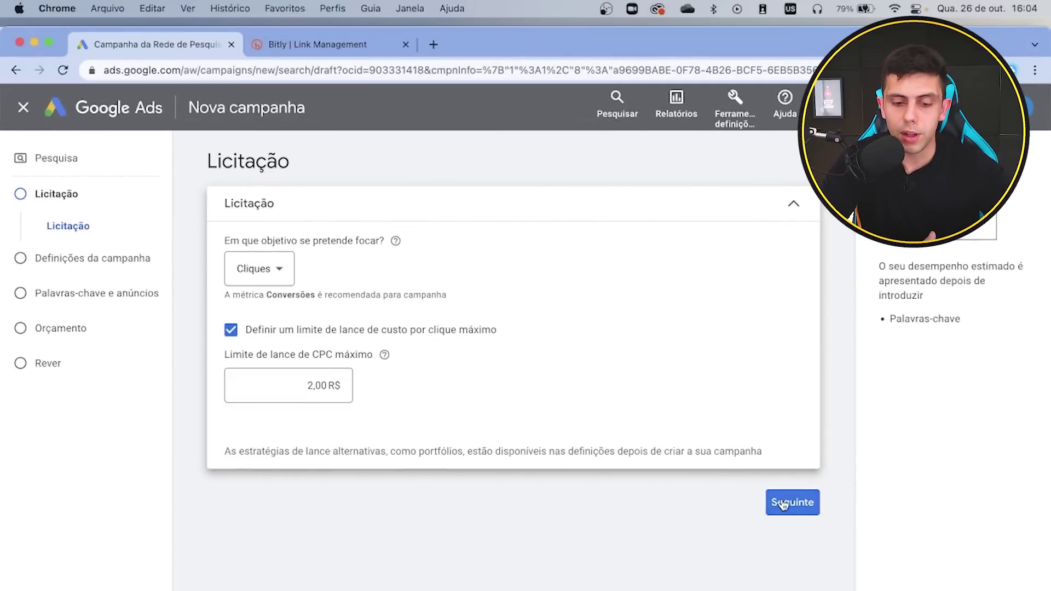
- Advance to the Google Ads campaign settings and exclude both the Google search partners and the Display Network
{"action": "left_click", "coordinate": [784, 504]}
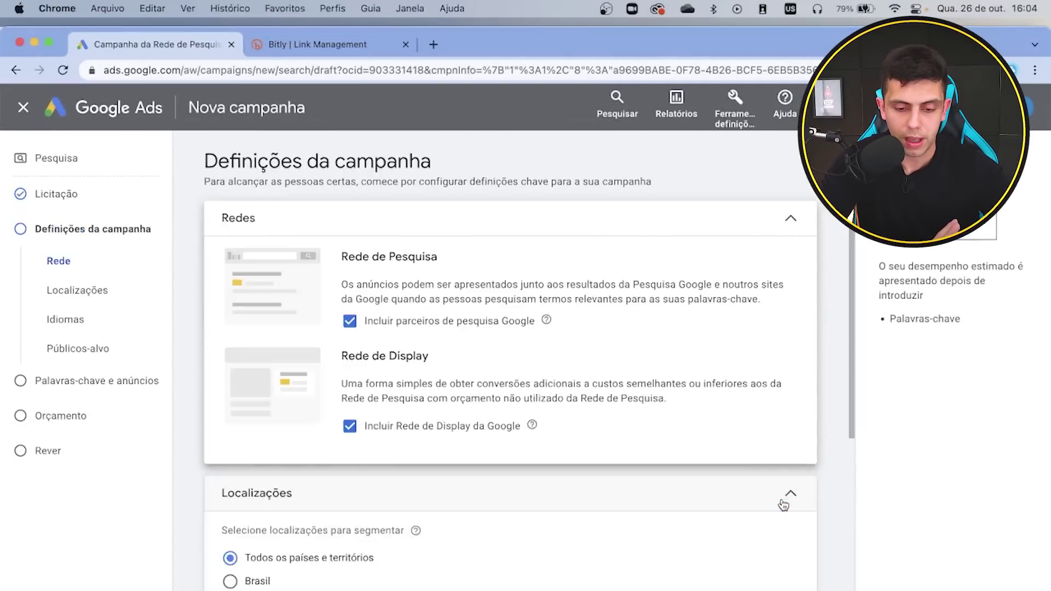
{"action": "left_click", "coordinate": [350, 426]}
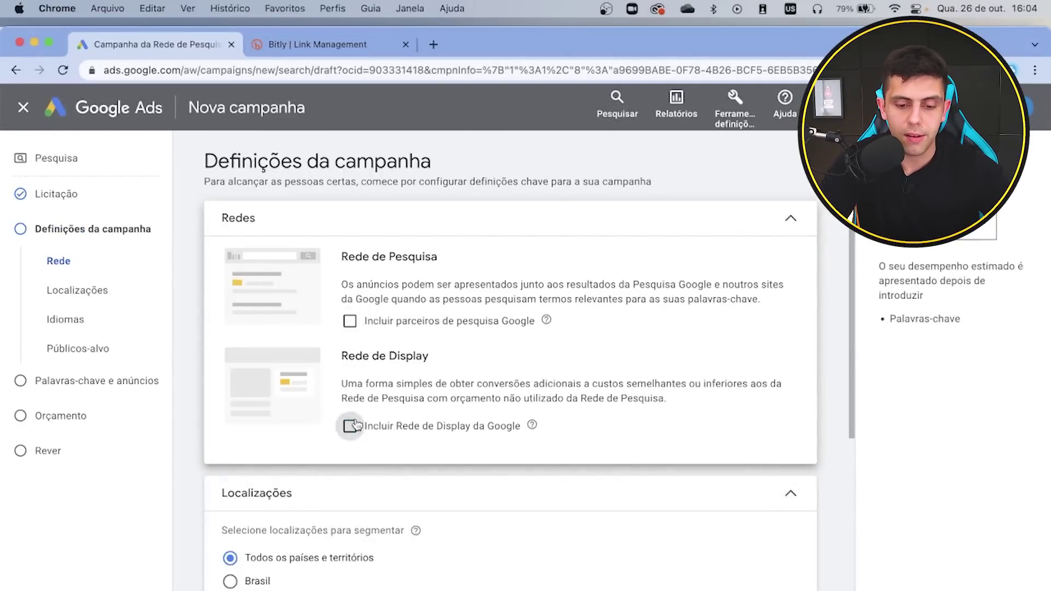
{"action": "left_click", "coordinate": [356, 331]}
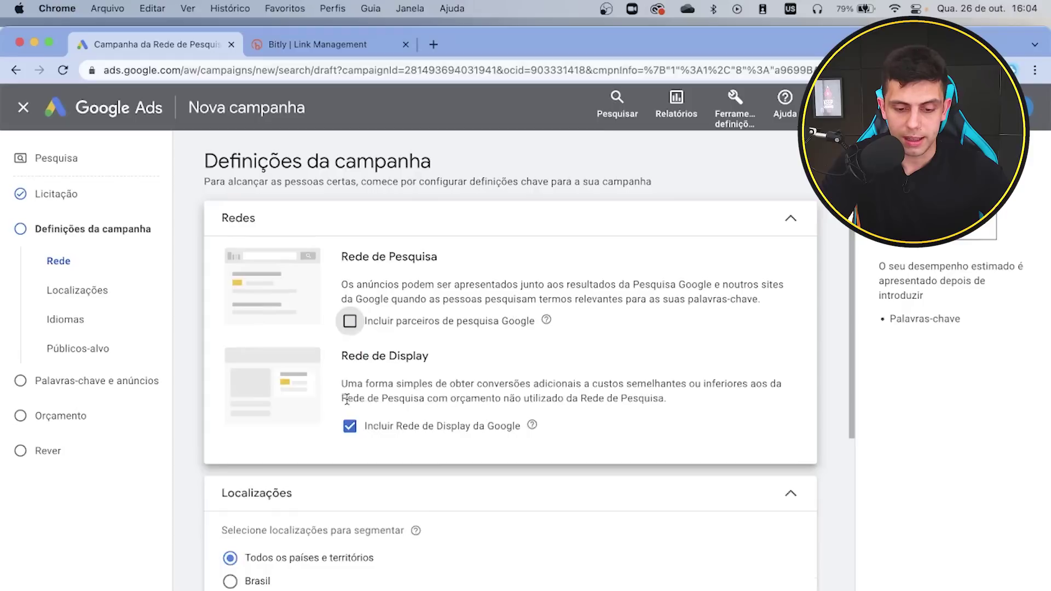
{"action": "left_click", "coordinate": [350, 426]}
- Target Brasil as the campaign location, add Inglês to the languages, and proceed to keywords and ads
{"action": "scroll", "coordinate": [517, 397], "scroll_direction": "down", "scroll_amount": 5}
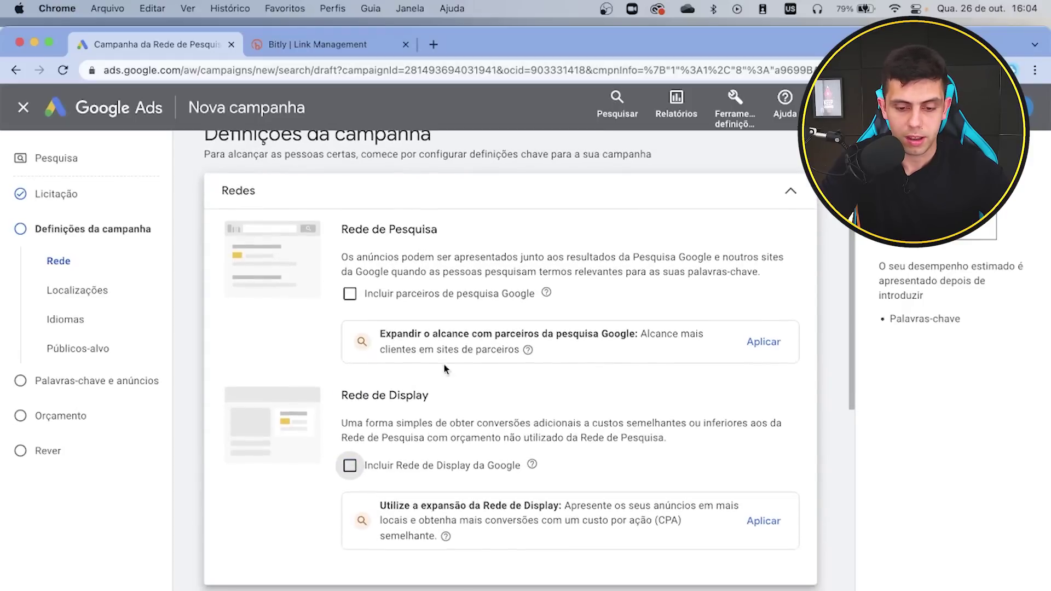
{"action": "left_click", "coordinate": [228, 377]}
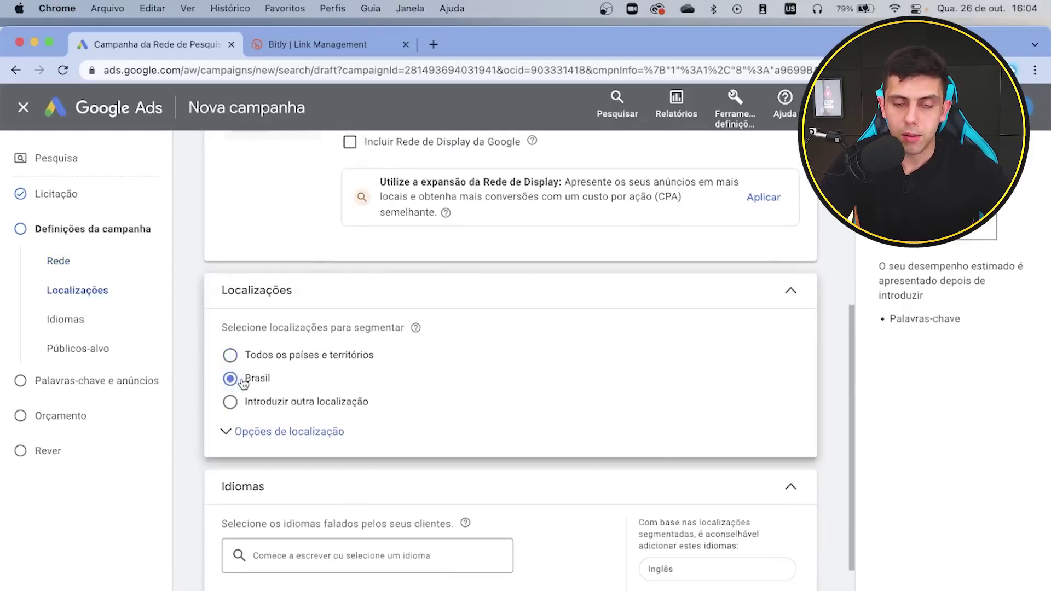
{"action": "scroll", "coordinate": [348, 357], "scroll_direction": "up", "scroll_amount": 5}
{"action": "scroll", "coordinate": [485, 324], "scroll_direction": "down", "scroll_amount": 8}
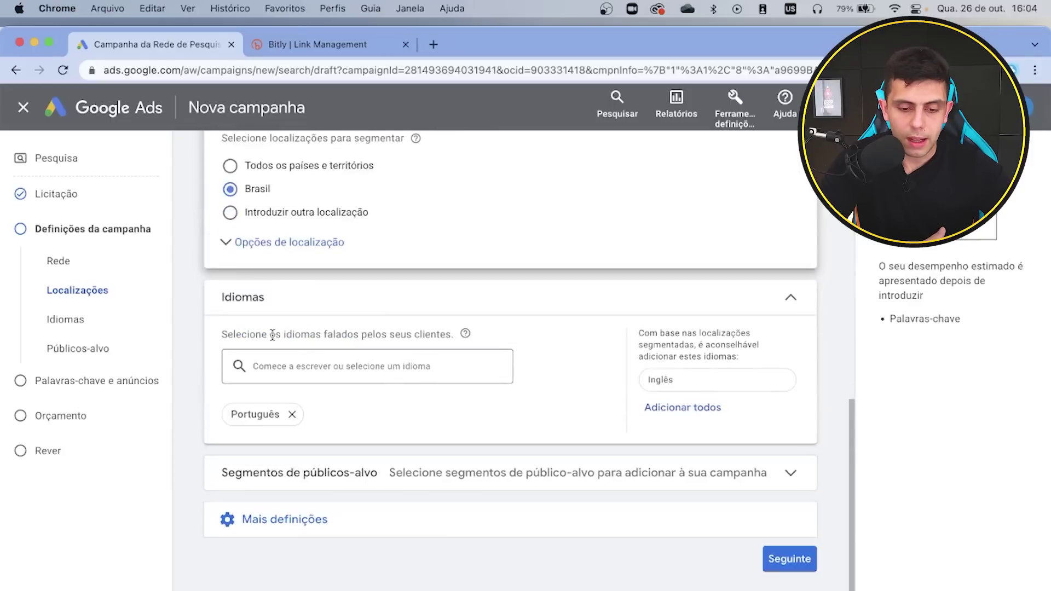
{"action": "left_click", "coordinate": [660, 383]}
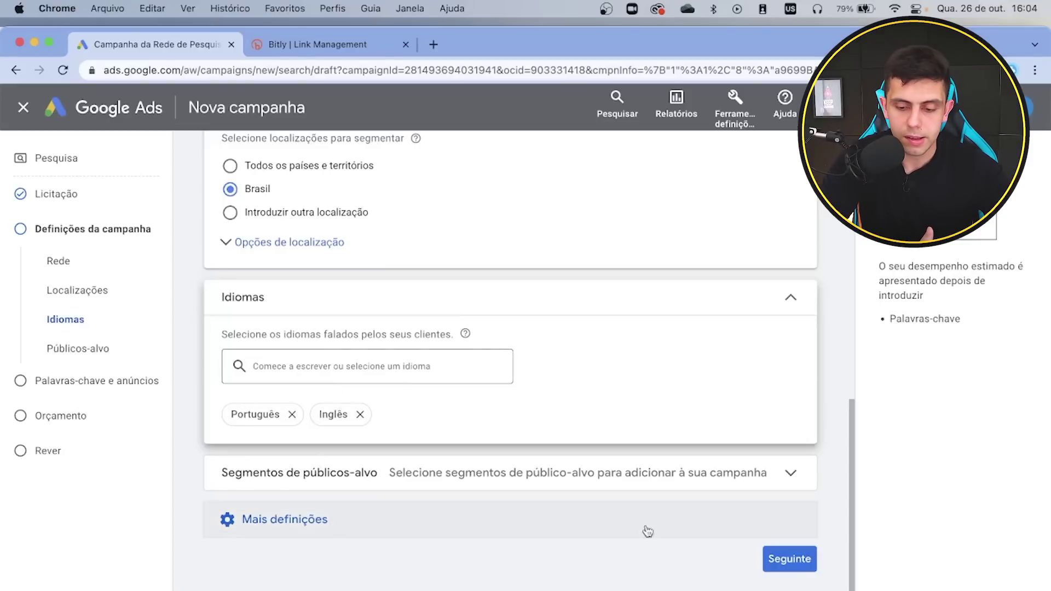
{"action": "left_click", "coordinate": [774, 557]}
- Enter the campaign keywords "ralok win" as a phrase match and [ralok win] as an exact match
{"action": "scroll", "coordinate": [572, 492], "scroll_direction": "down", "scroll_amount": 1}
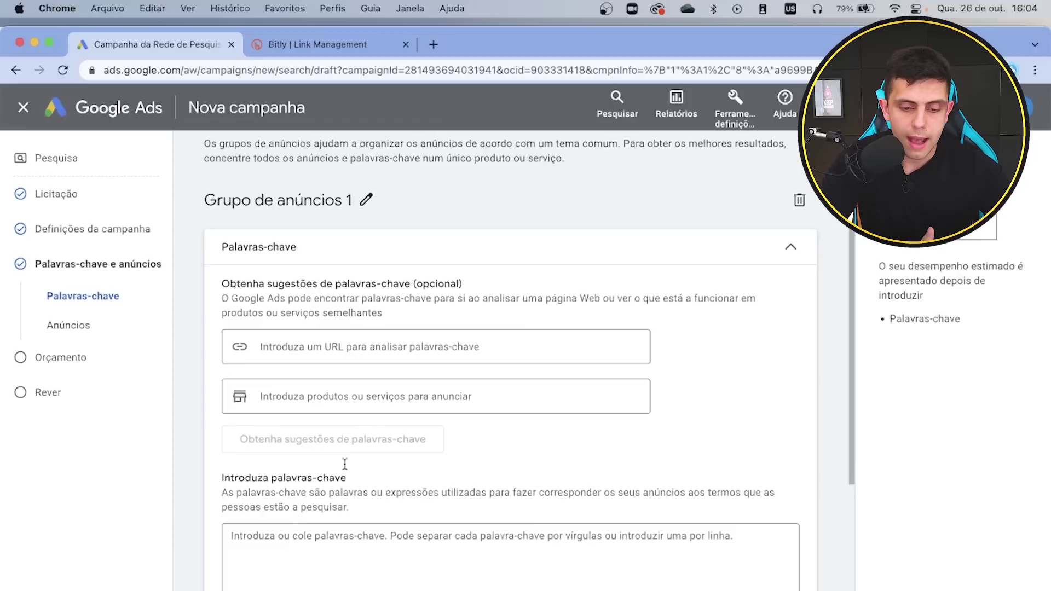
{"action": "left_click", "coordinate": [317, 569]}
{"action": "scroll", "coordinate": [317, 569], "scroll_direction": "down", "scroll_amount": 5}
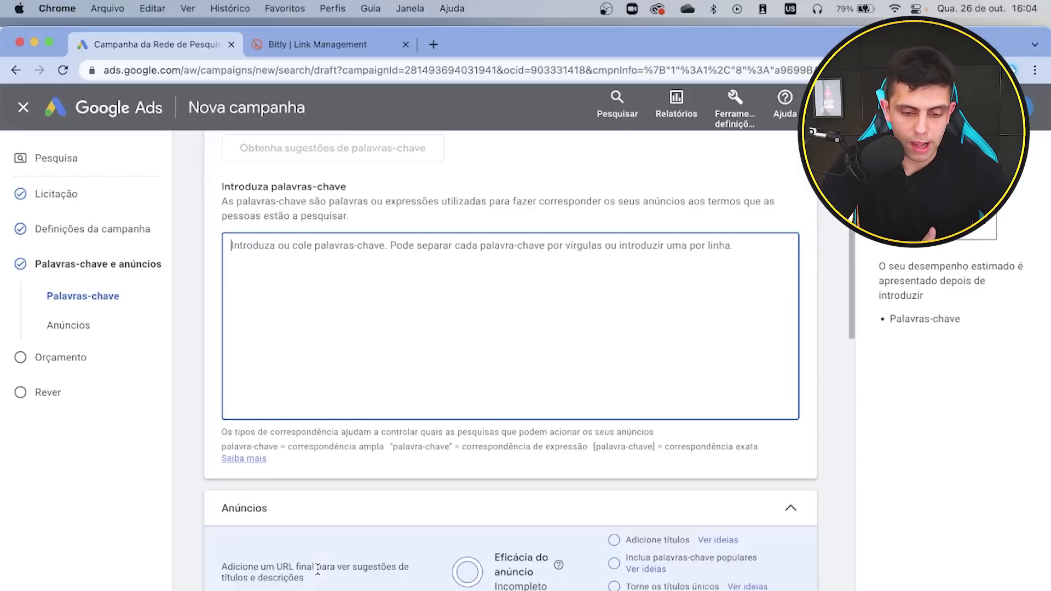
{"action": "type", "text": "ral"}
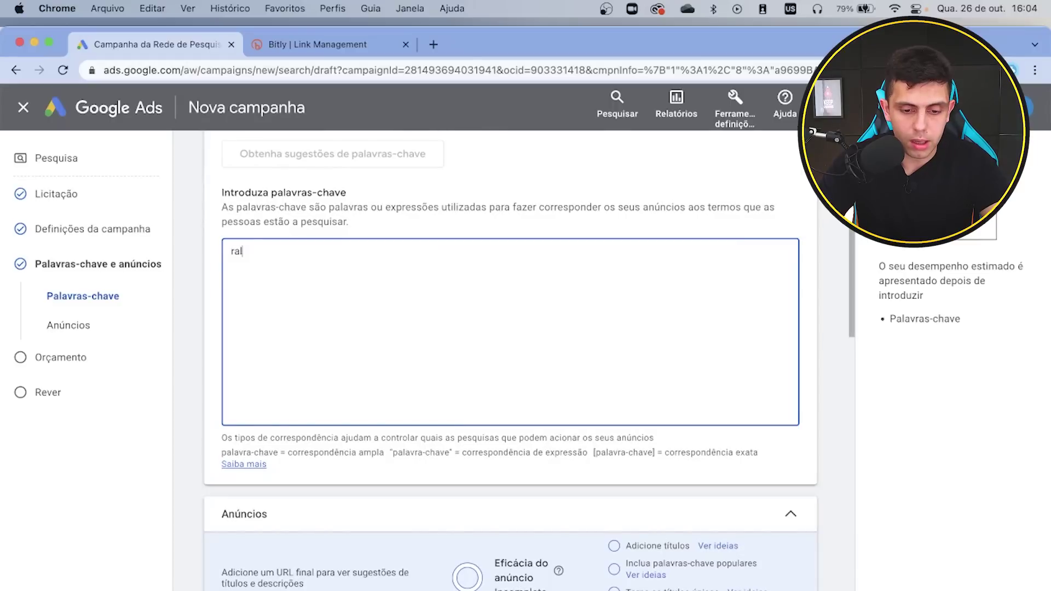
{"action": "type", "text": "ok win\""}
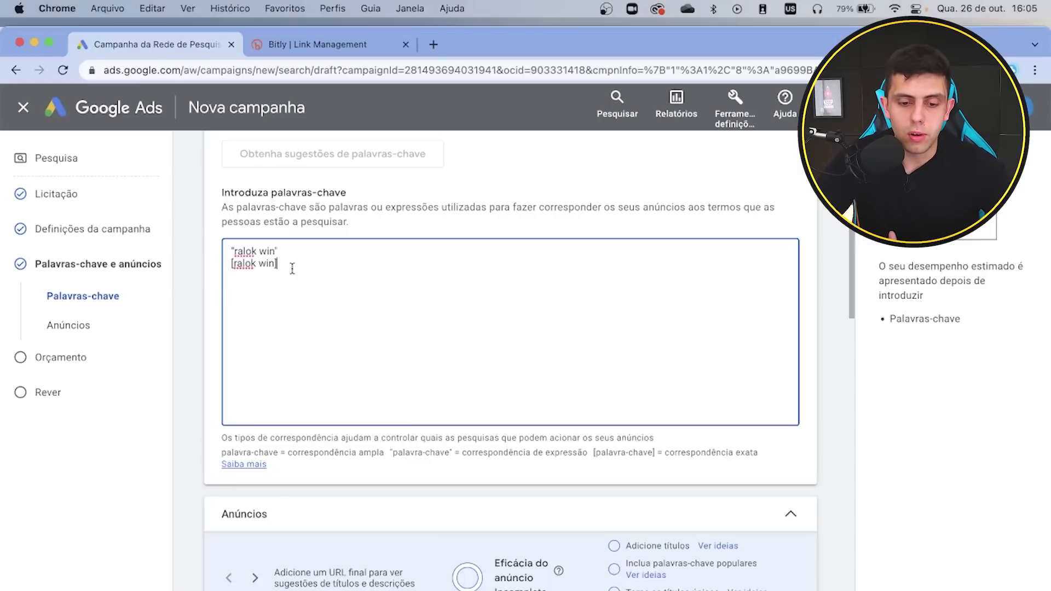
- Look through the ad's final URL, title and description fields and expand the ad URL options
{"action": "scroll", "coordinate": [292, 268], "scroll_direction": "down", "scroll_amount": 1}
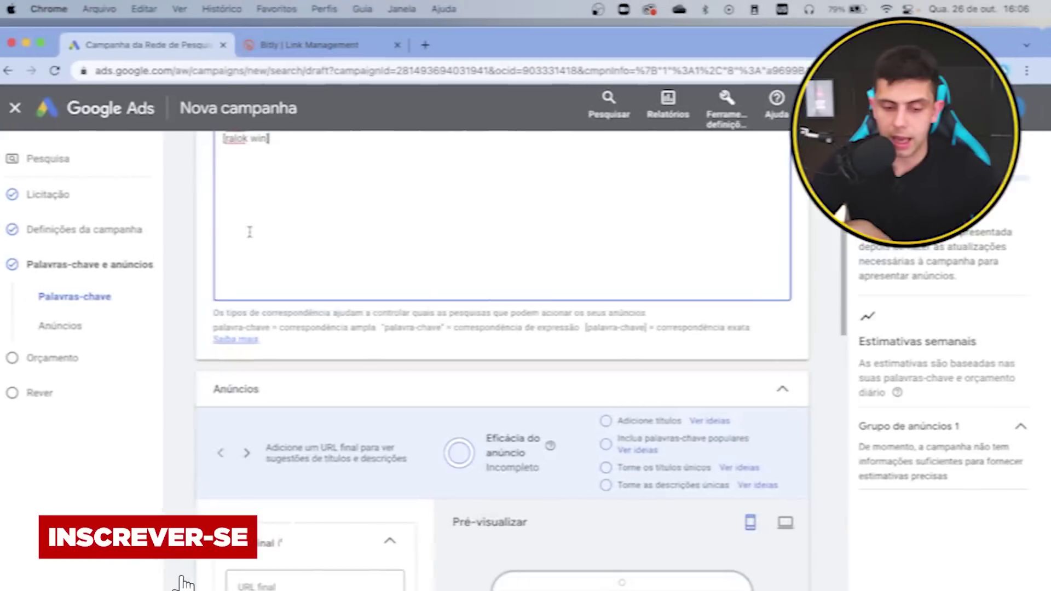
{"action": "scroll", "coordinate": [289, 422], "scroll_direction": "down", "scroll_amount": 6}
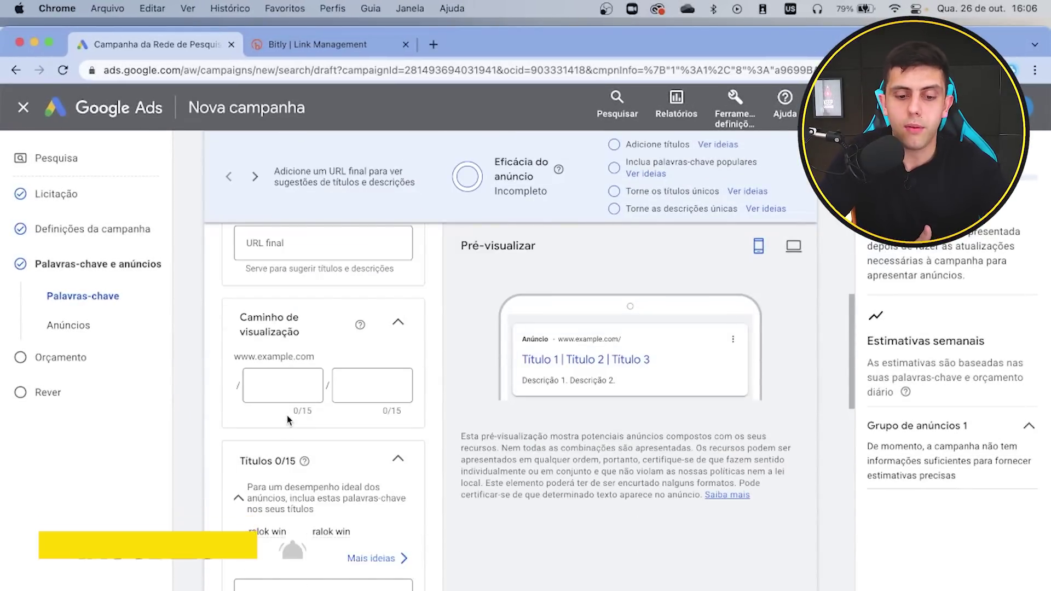
{"action": "scroll", "coordinate": [316, 439], "scroll_direction": "down", "scroll_amount": 4}
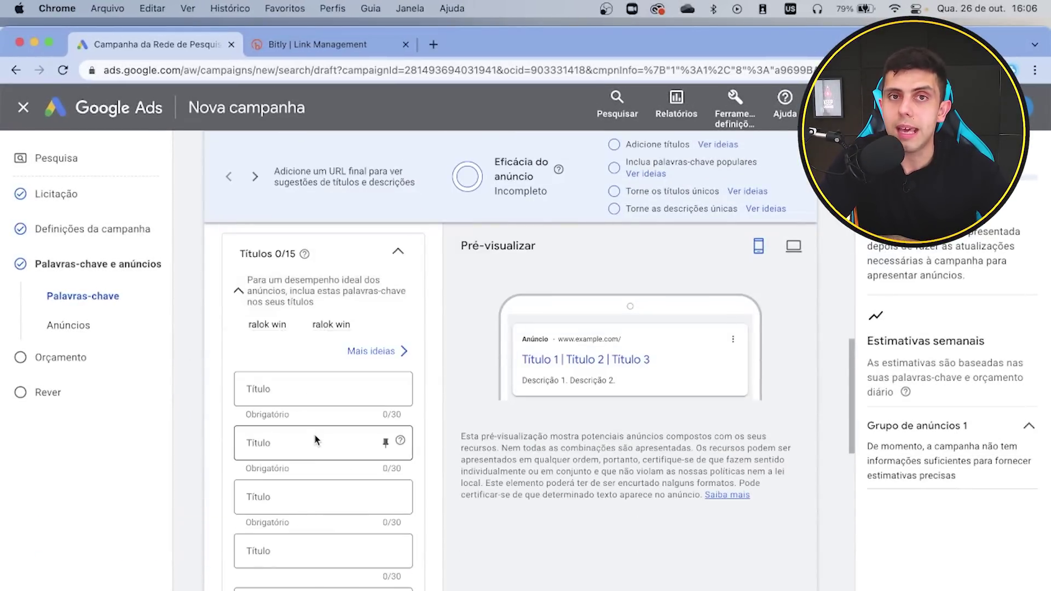
{"action": "scroll", "coordinate": [316, 440], "scroll_direction": "down", "scroll_amount": 1}
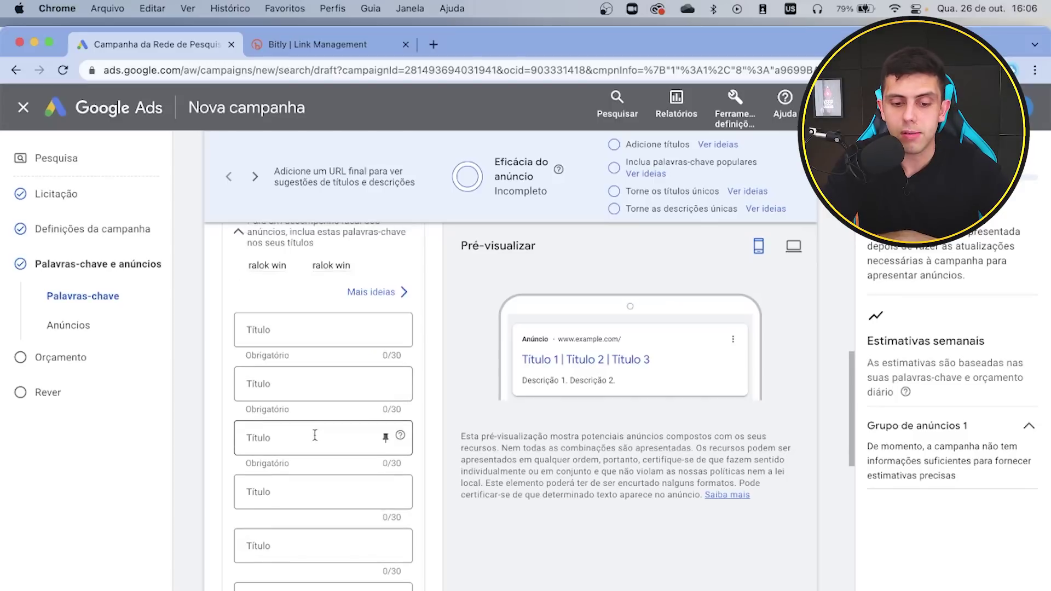
{"action": "scroll", "coordinate": [314, 435], "scroll_direction": "down", "scroll_amount": 5}
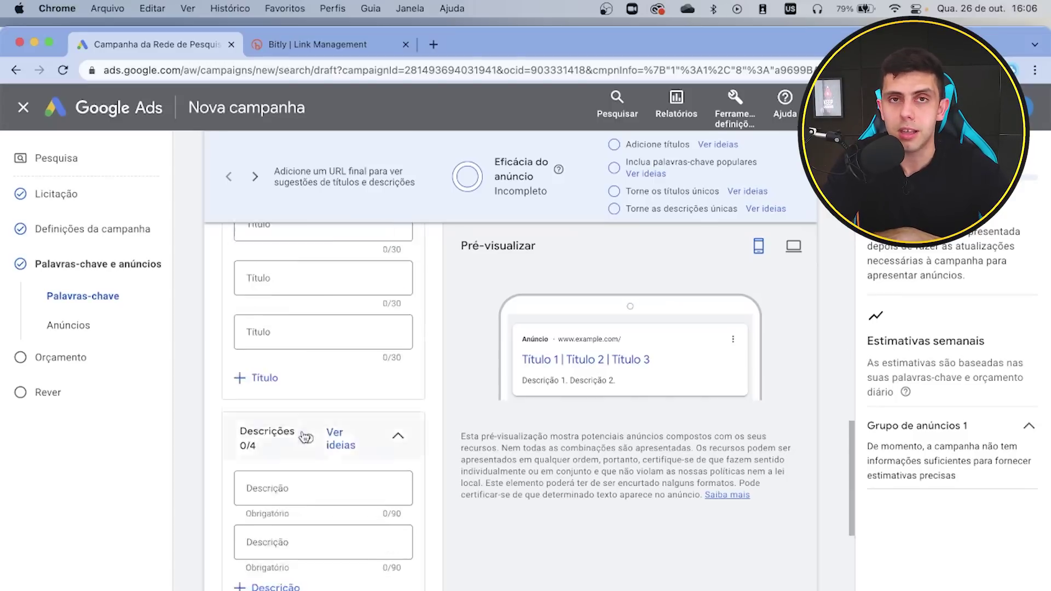
{"action": "scroll", "coordinate": [305, 437], "scroll_direction": "down", "scroll_amount": 10}
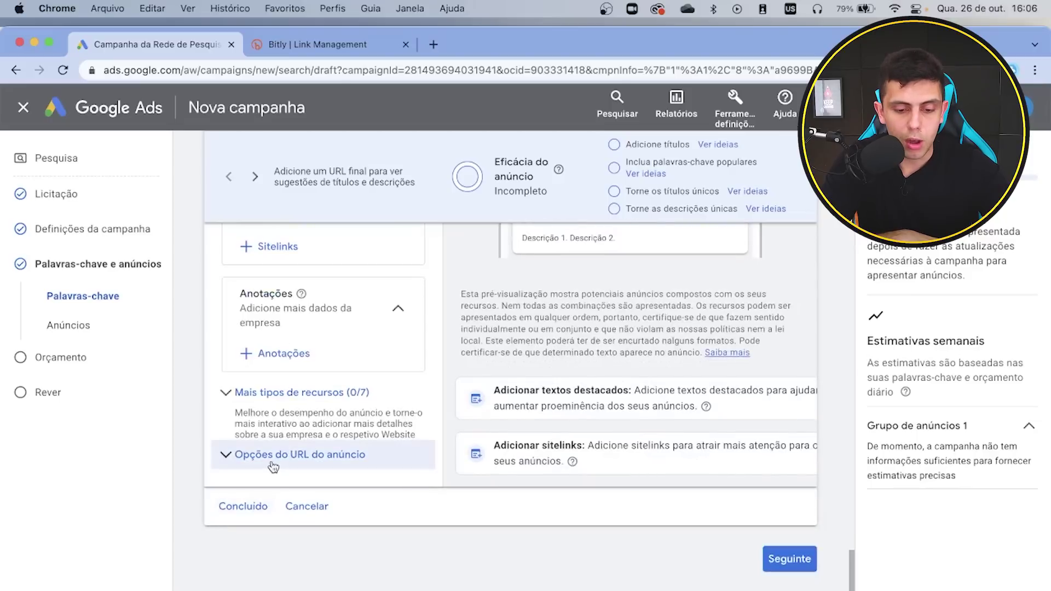
{"action": "left_click", "coordinate": [273, 467]}
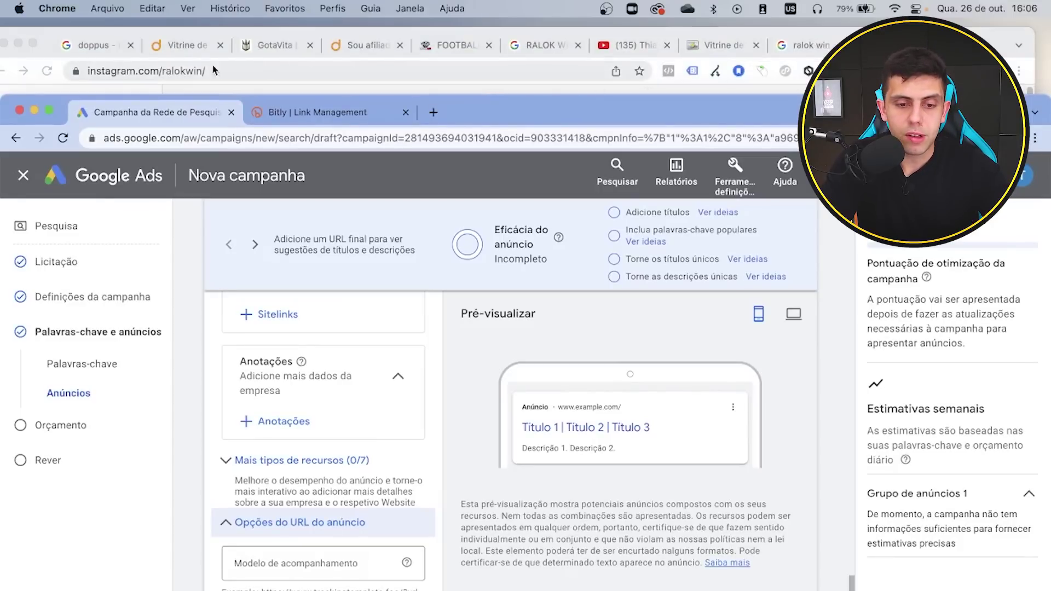
- Switch to Doppus and open the promotional URLs of FOOTBALL STUDIO INGLÊS from the list of affiliated products
{"action": "left_click", "coordinate": [195, 55]}
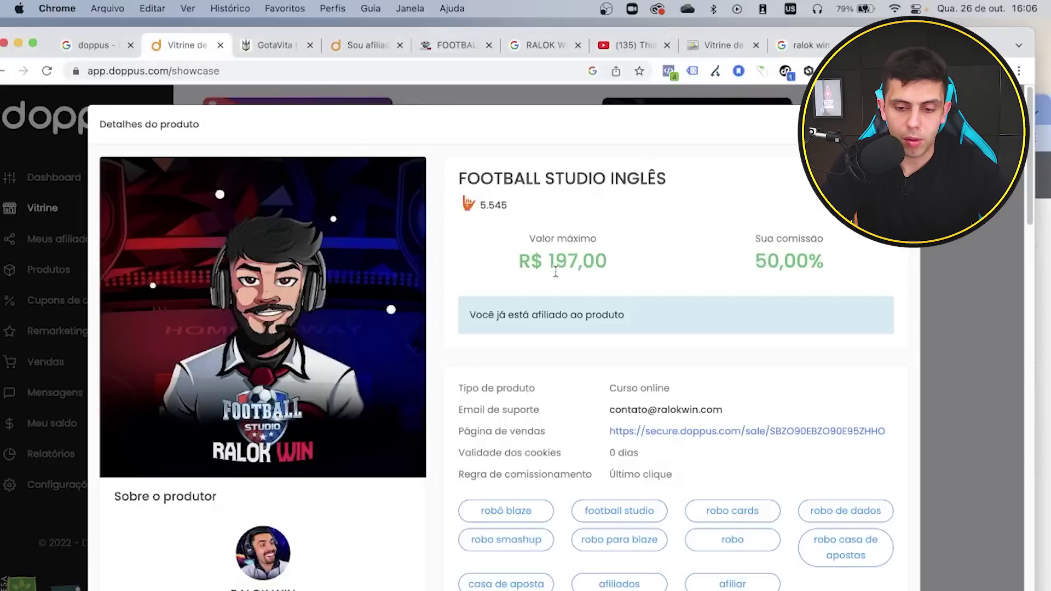
{"action": "key", "text": "Escape"}
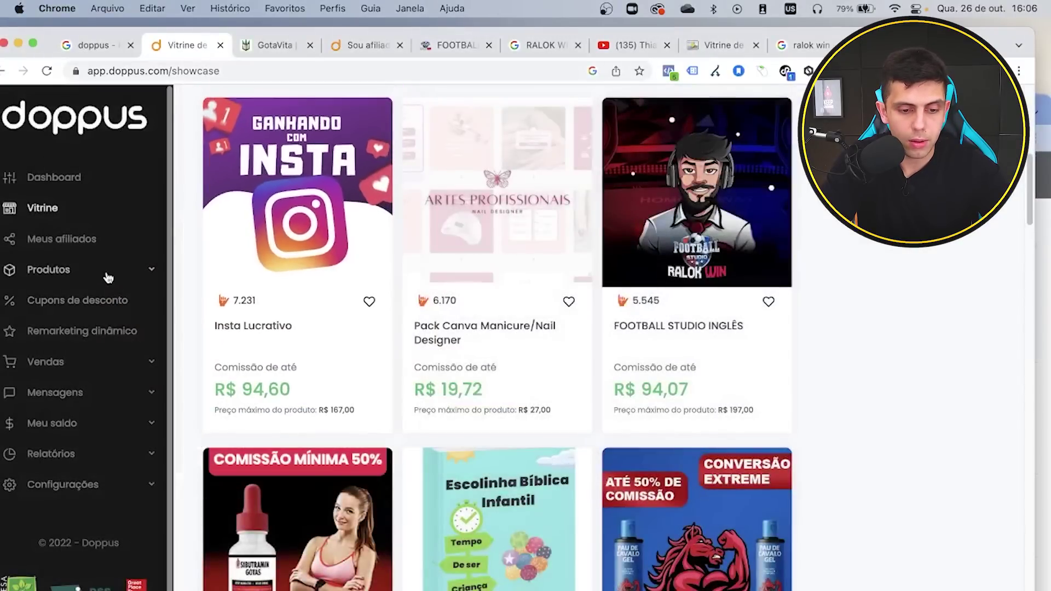
{"action": "left_click", "coordinate": [86, 269]}
{"action": "left_click", "coordinate": [55, 327]}
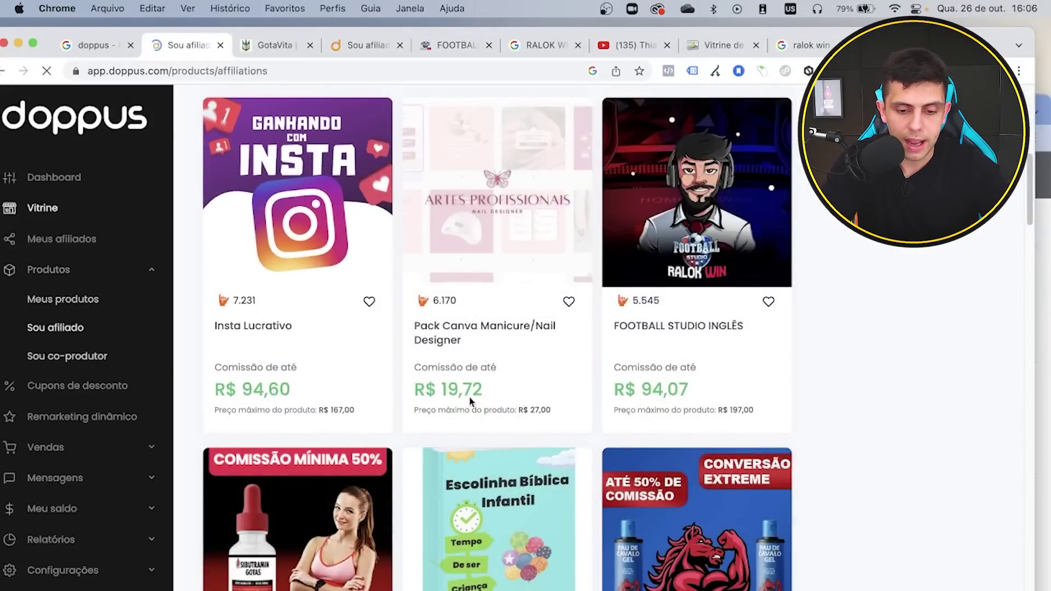
{"action": "left_click", "coordinate": [953, 547]}
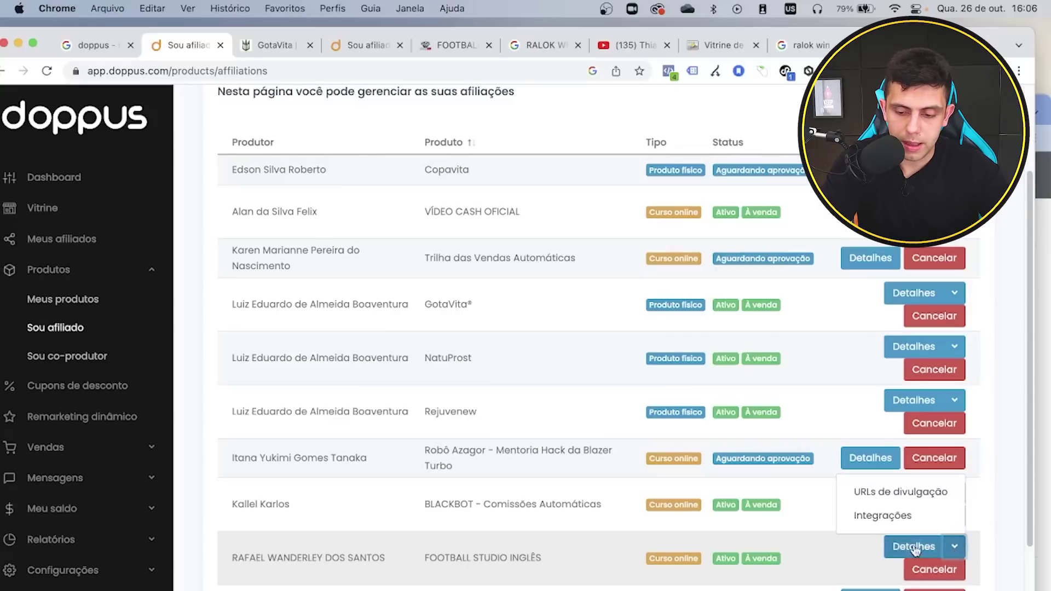
{"action": "left_click", "coordinate": [875, 490]}
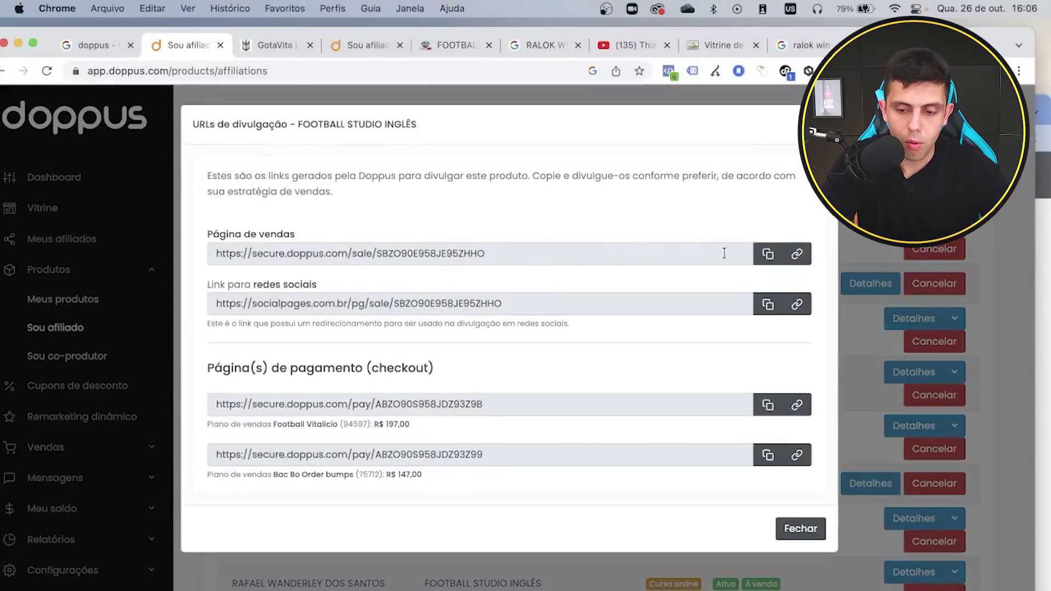
- Copy the sales page link of FOOTBALL STUDIO INGLÊS and return to the Google Ads campaign window
{"action": "left_click", "coordinate": [768, 253]}
{"action": "key", "text": "Escape"}
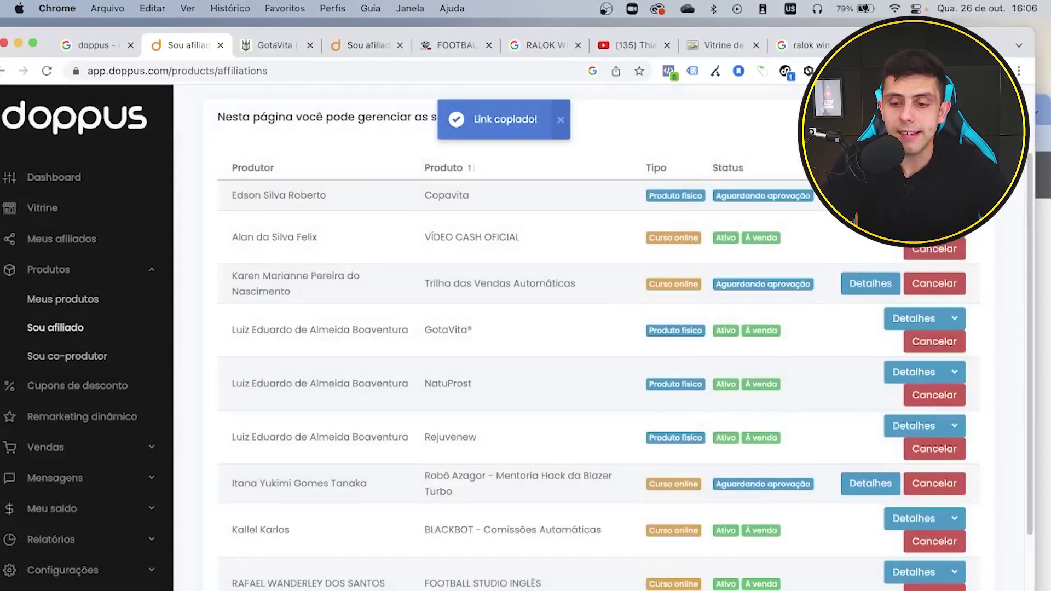
{"action": "left_click", "coordinate": [954, 572]}
{"action": "left_click", "coordinate": [875, 515]}
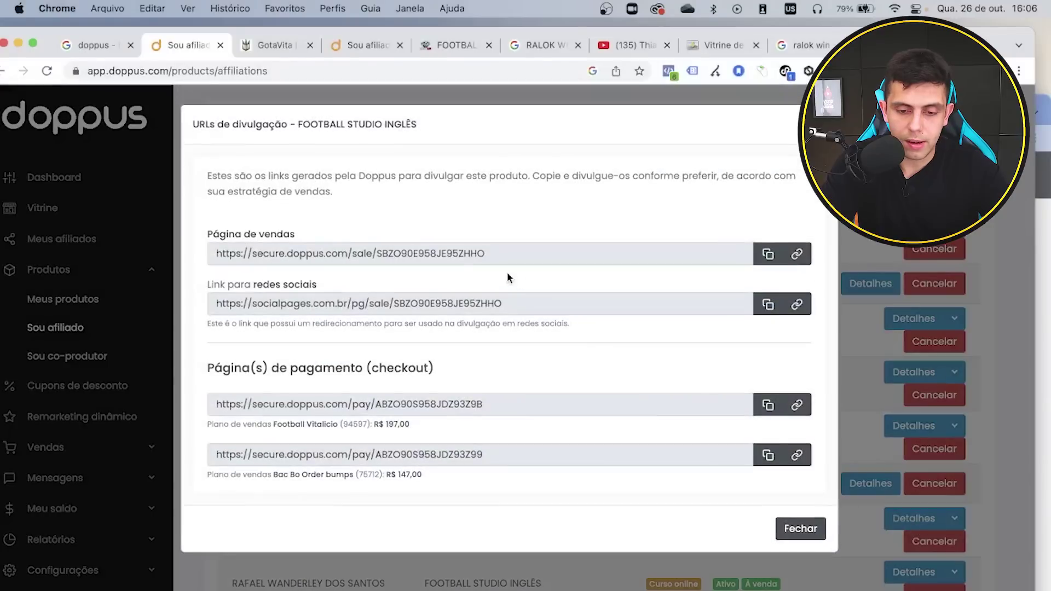
{"action": "left_click_drag", "start_coordinate": [615, 252], "coordinate": [219, 250]}
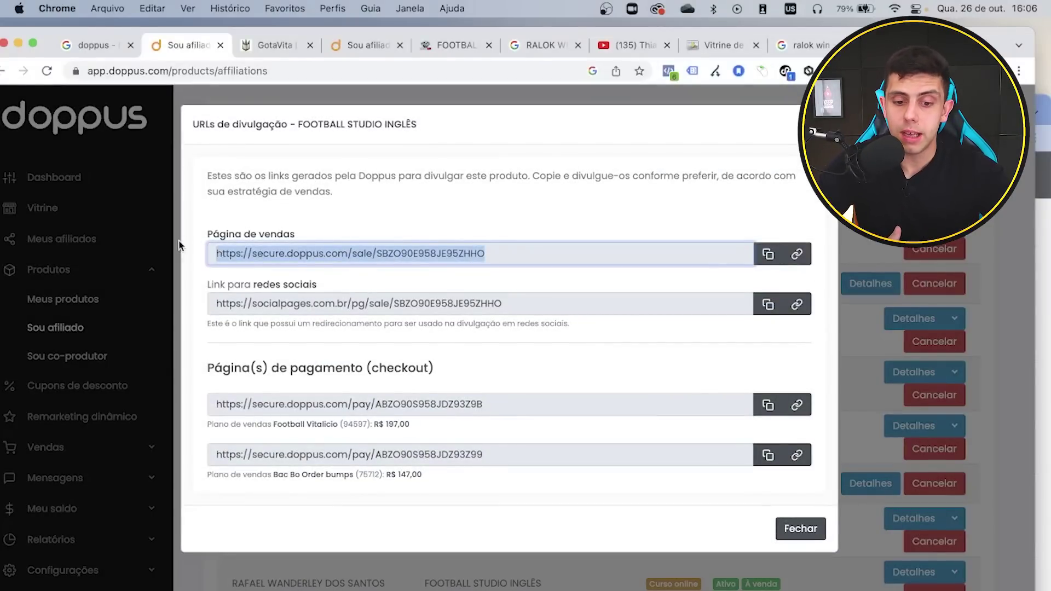
{"action": "left_click", "coordinate": [758, 257]}
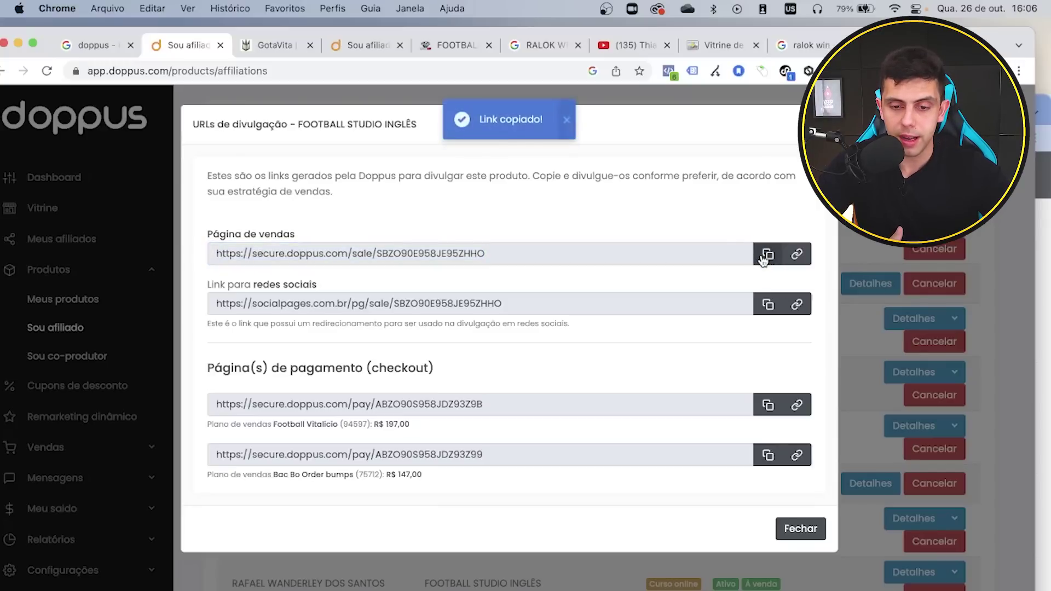
{"action": "left_click", "coordinate": [1041, 139]}
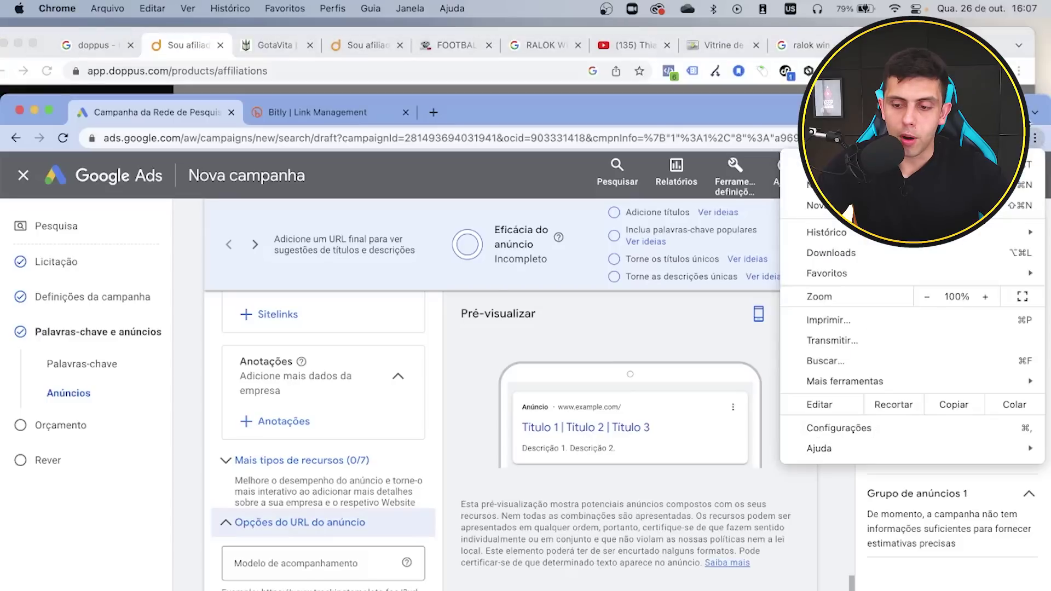
{"action": "left_click", "coordinate": [1041, 138]}
{"action": "double_click", "coordinate": [547, 112]}
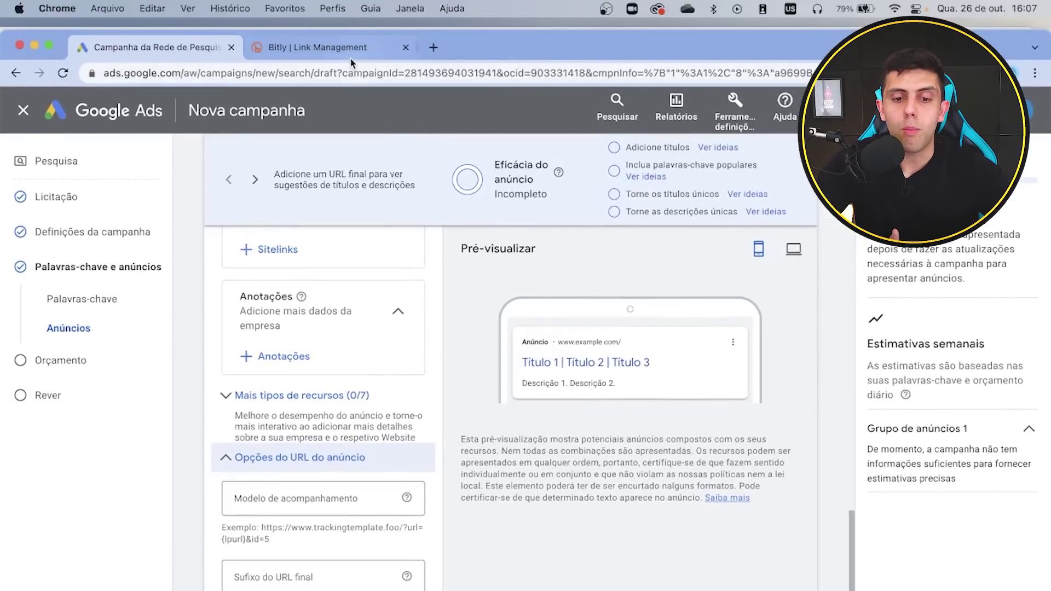
- Switch to Bitly, dismiss the pop-ups, and create a short link from the copied sales page URL
{"action": "left_click", "coordinate": [347, 55]}
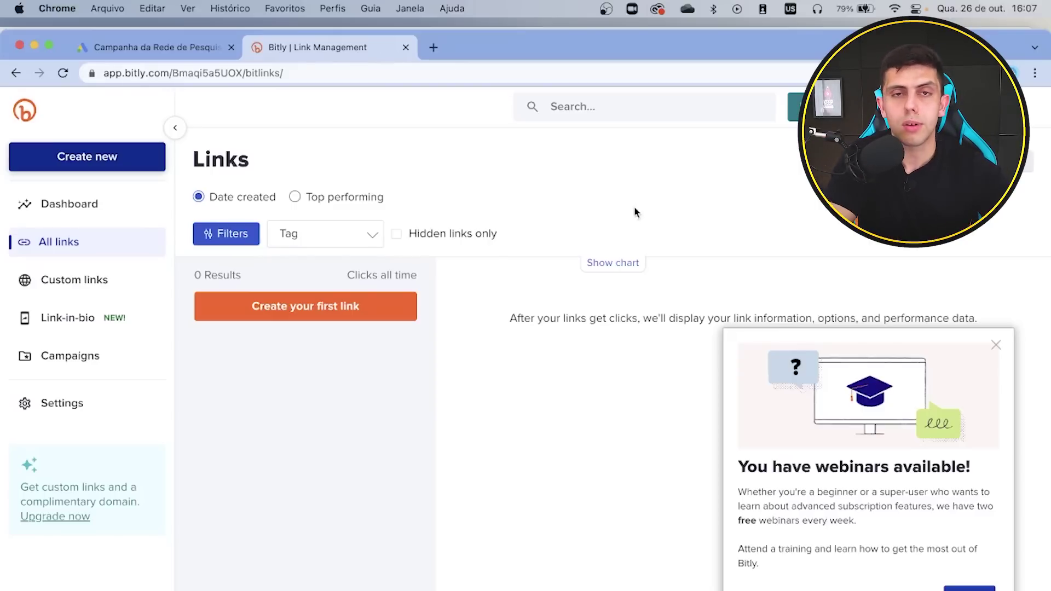
{"action": "left_click", "coordinate": [995, 346]}
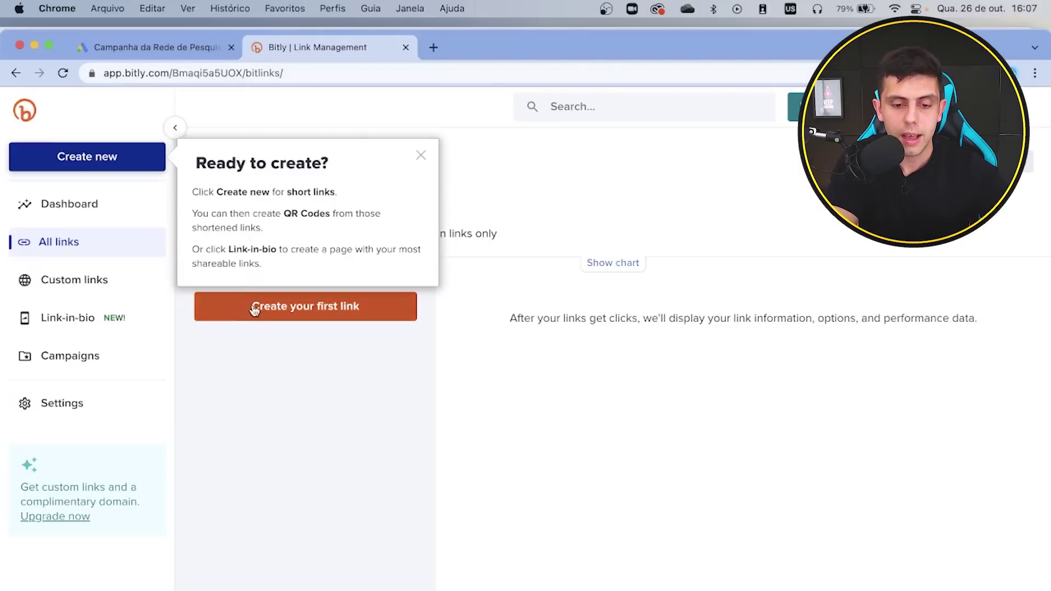
{"action": "left_click", "coordinate": [421, 156]}
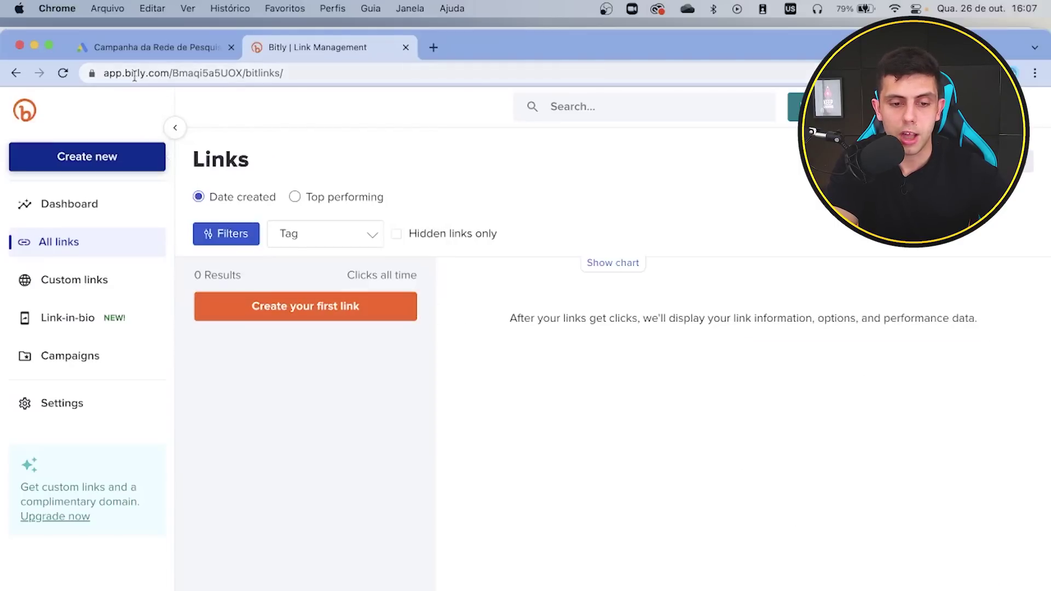
{"action": "left_click", "coordinate": [258, 306]}
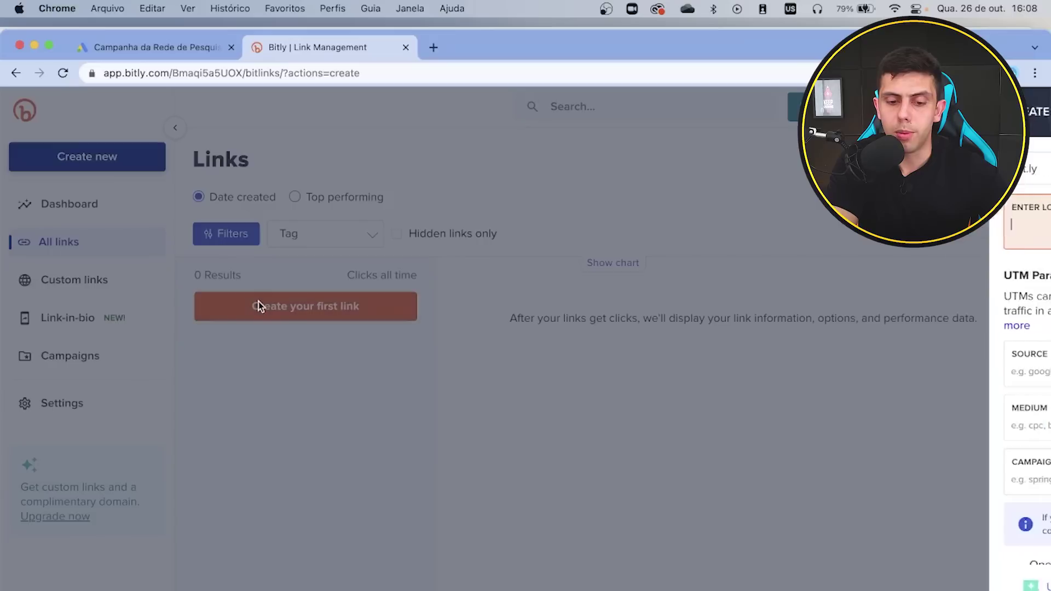
{"action": "key", "text": "super+v"}
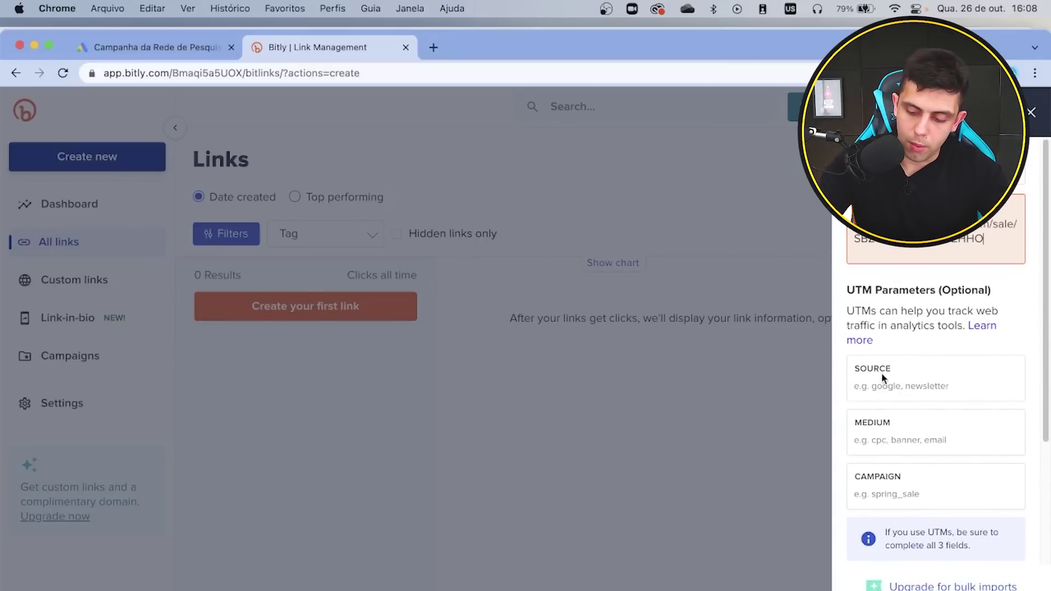
{"action": "key", "text": "Return"}
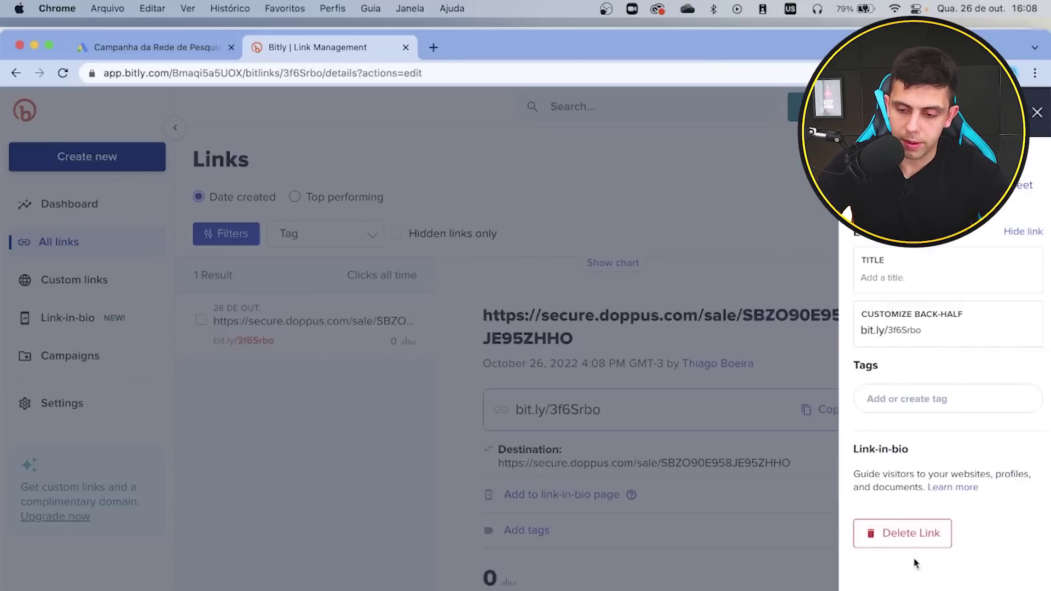
- Customize the short link's back-half as alokfotball and save it
{"action": "type", "text": "alokfotbal"}
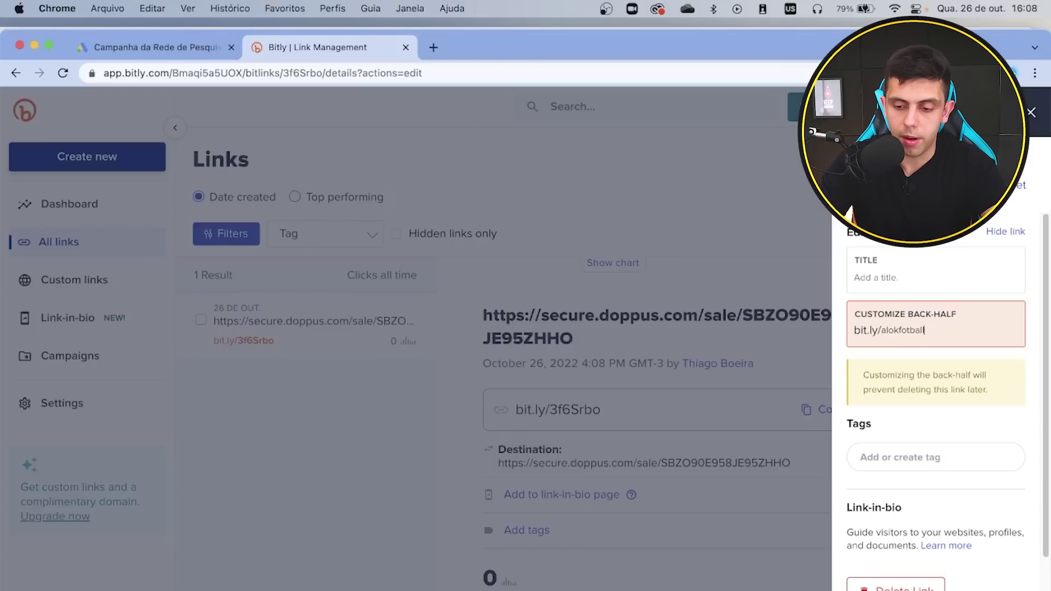
{"action": "type", "text": "l"}
{"action": "key", "text": "Return"}
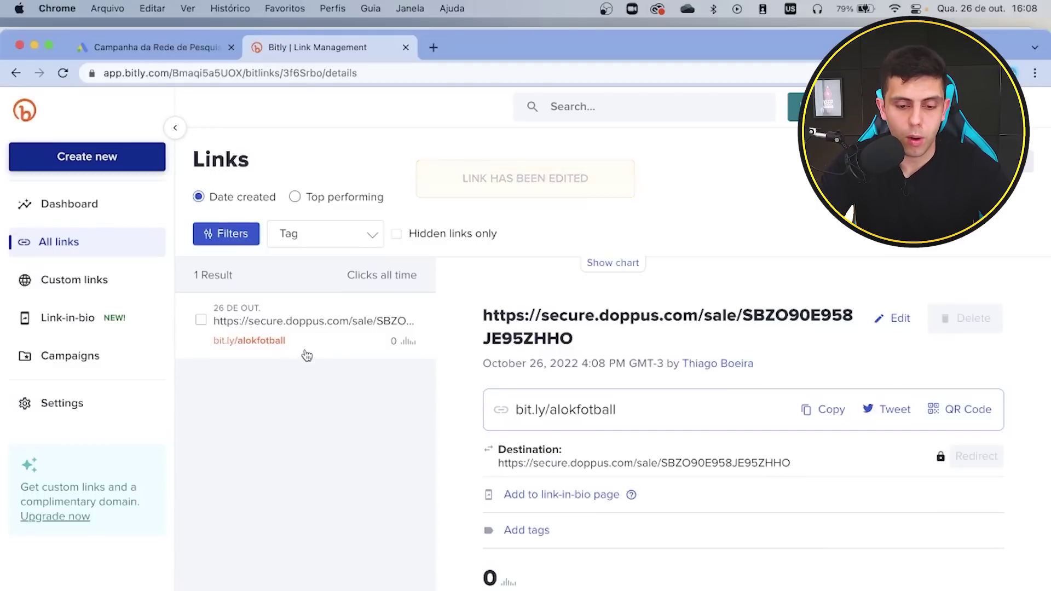
{"action": "left_click_drag", "start_coordinate": [290, 342], "coordinate": [211, 341]}
{"action": "right_click", "coordinate": [218, 340]}
{"action": "left_click", "coordinate": [239, 377]}
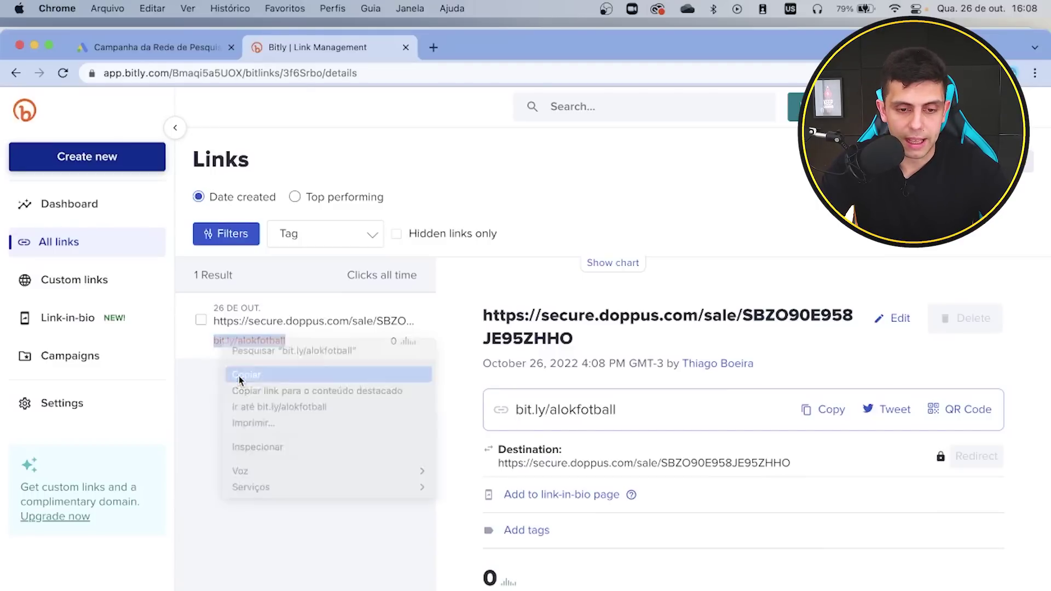
{"action": "left_click", "coordinate": [432, 47]}
{"action": "type", "text": "http"}
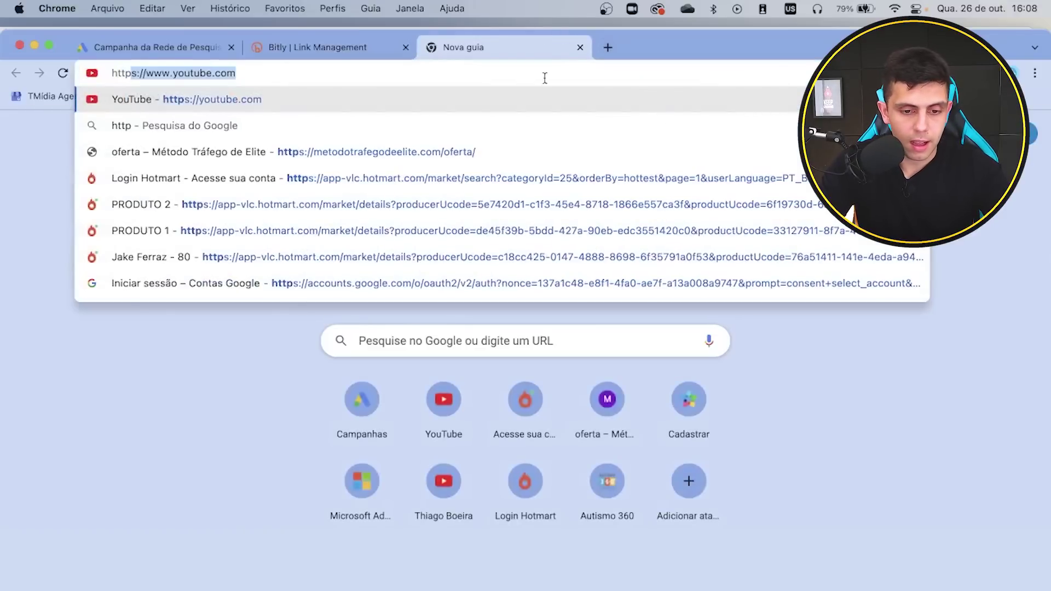
{"action": "left_click", "coordinate": [201, 75]}
{"action": "left_click_drag", "start_coordinate": [236, 73], "coordinate": [160, 66]}
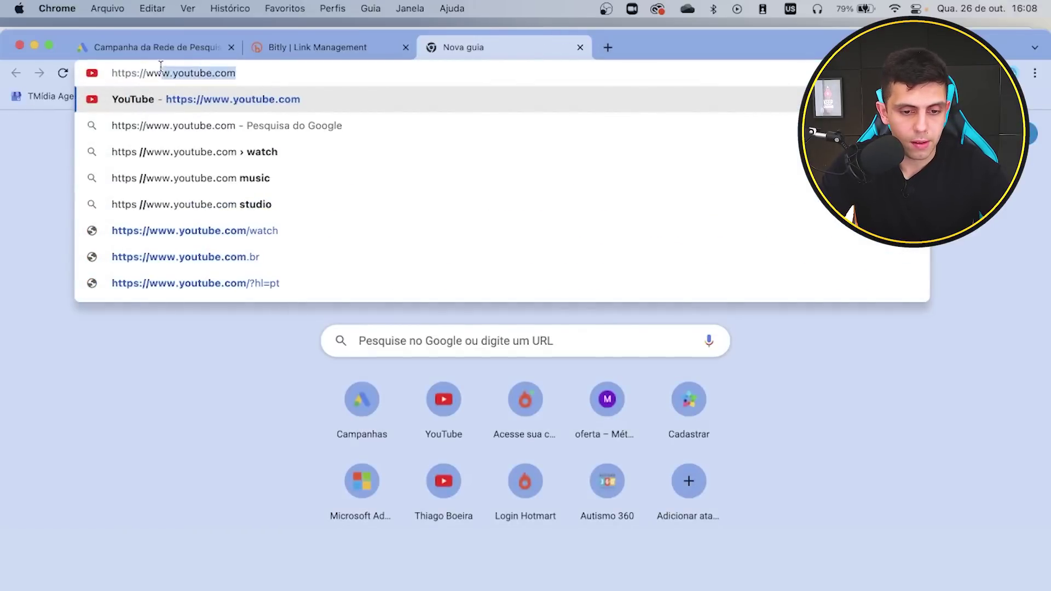
{"action": "key", "text": "BackSpace"}
{"action": "key", "text": "super+v"}
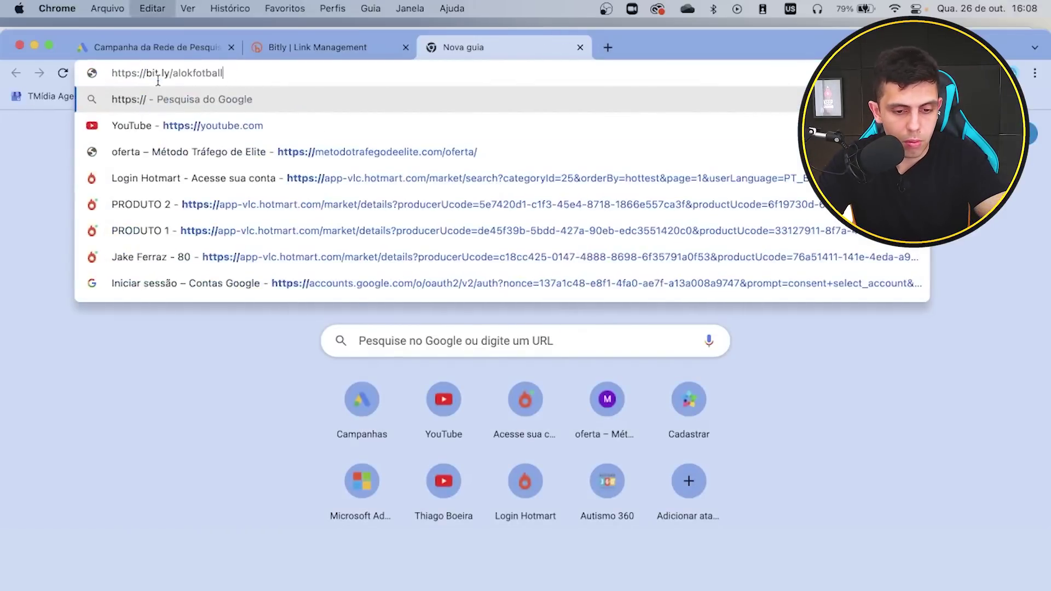
{"action": "left_click_drag", "start_coordinate": [221, 71], "coordinate": [116, 73]}
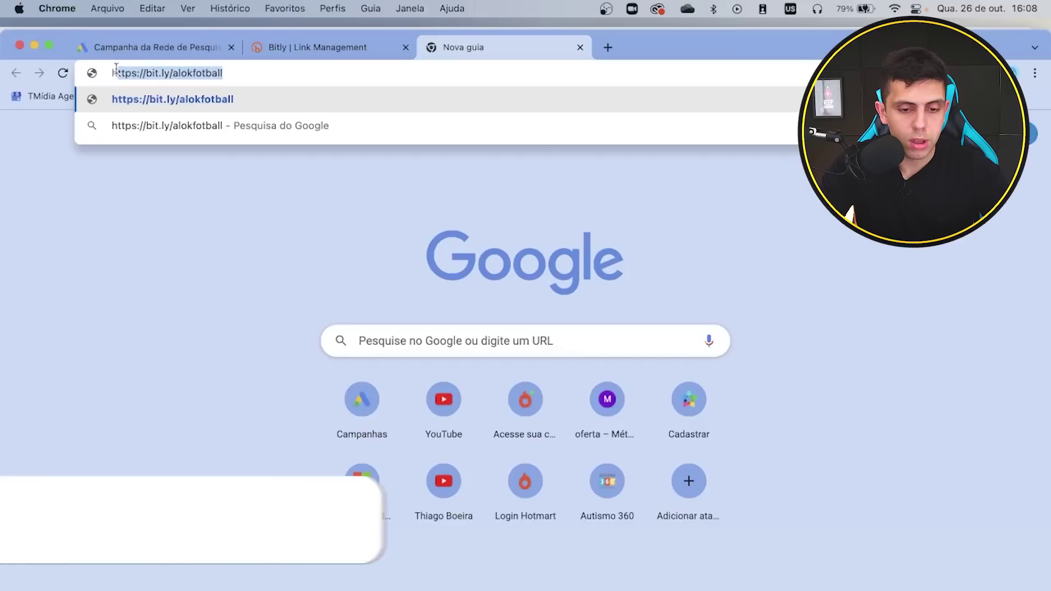
{"action": "right_click", "coordinate": [121, 72]}
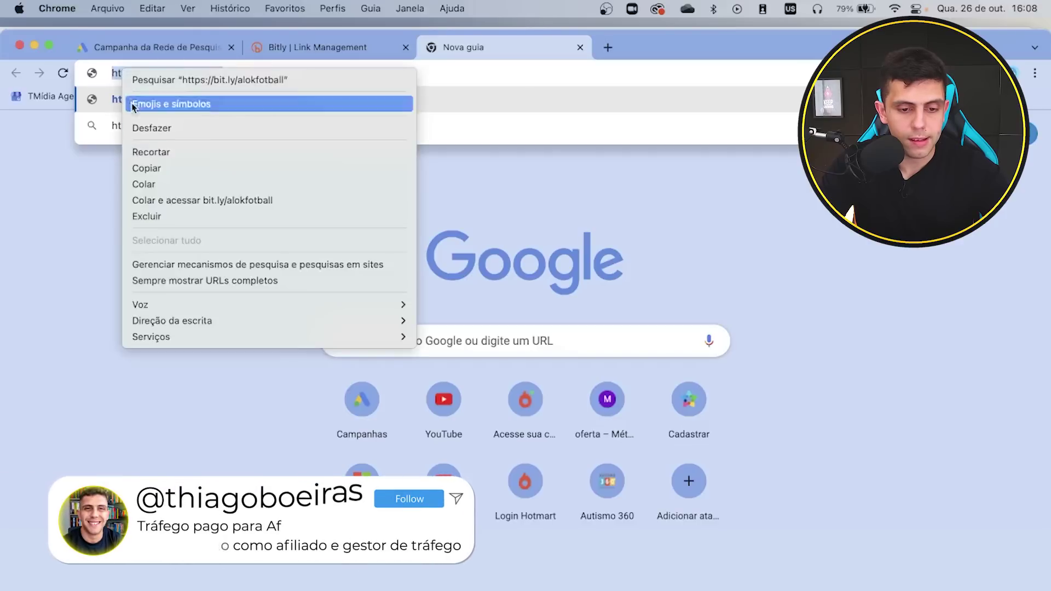
{"action": "left_click", "coordinate": [145, 168]}
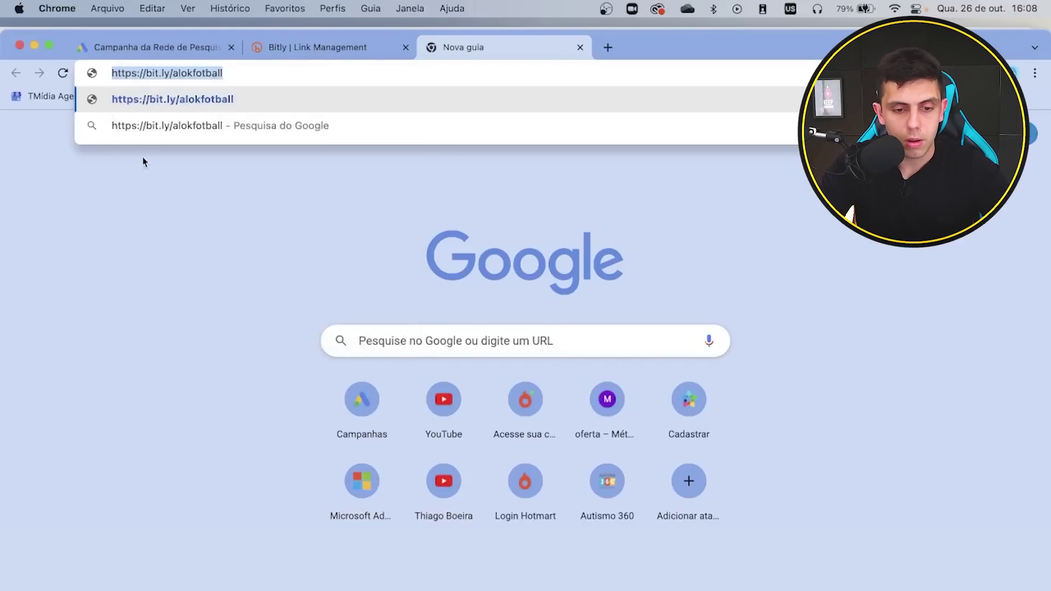
{"action": "left_click", "coordinate": [146, 50]}
{"action": "left_click", "coordinate": [260, 493]}
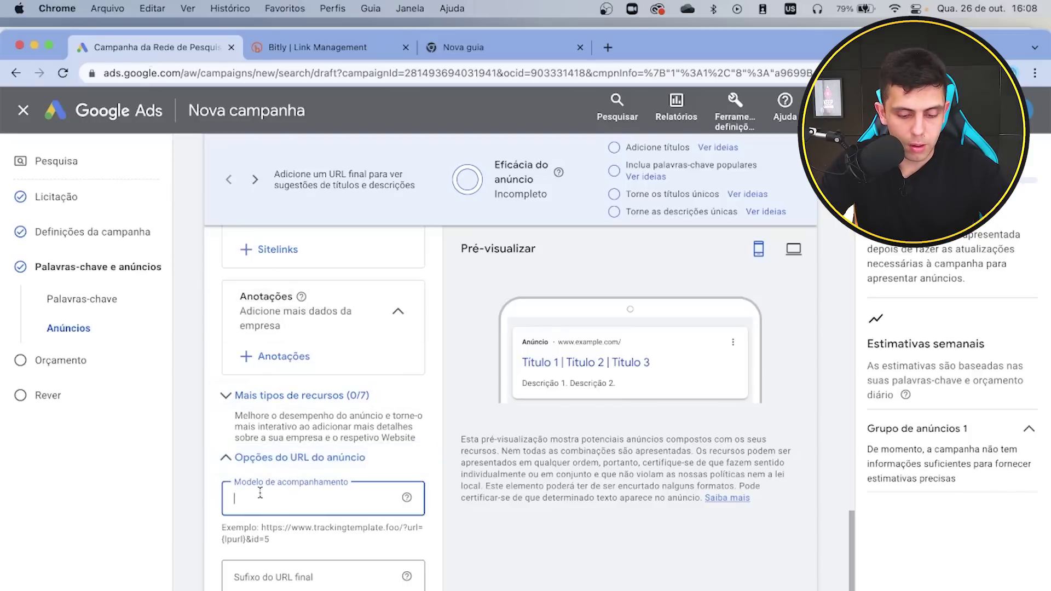
{"action": "key", "text": "super+v"}
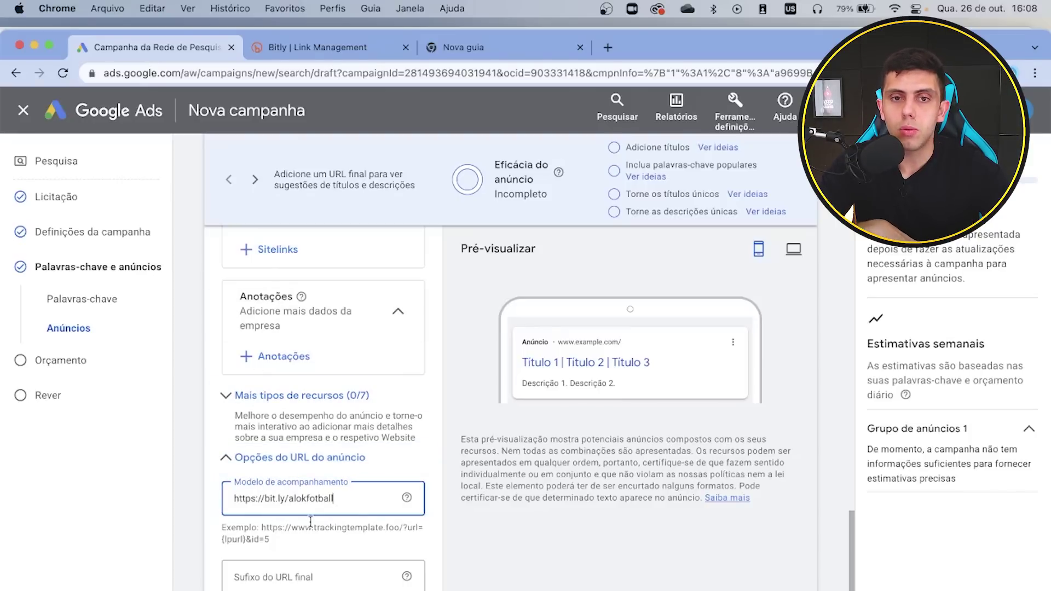
- Load the short link, copy the sales page address footaballstudio.ralokwin.com/ingles/, and set it as the ad's final URL
{"action": "scroll", "coordinate": [348, 451], "scroll_direction": "up", "scroll_amount": 10}
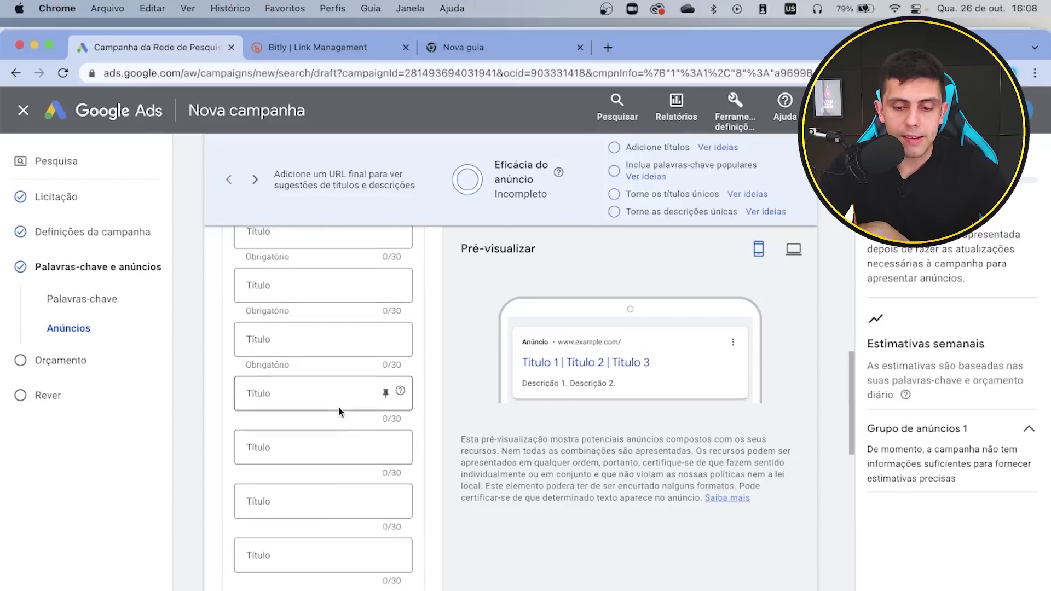
{"action": "scroll", "coordinate": [344, 375], "scroll_direction": "up", "scroll_amount": 5}
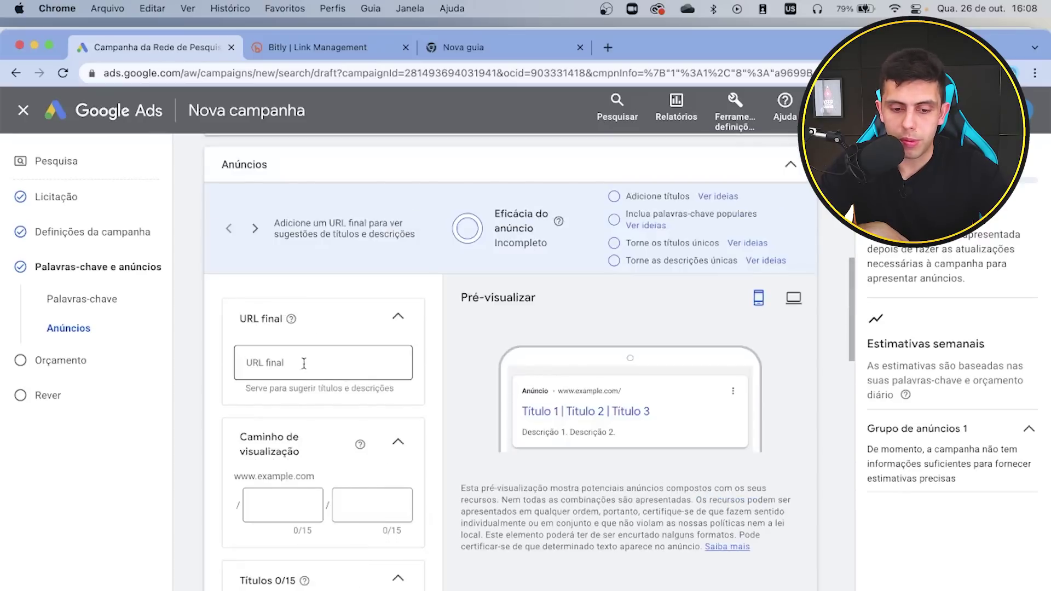
{"action": "left_click", "coordinate": [445, 54]}
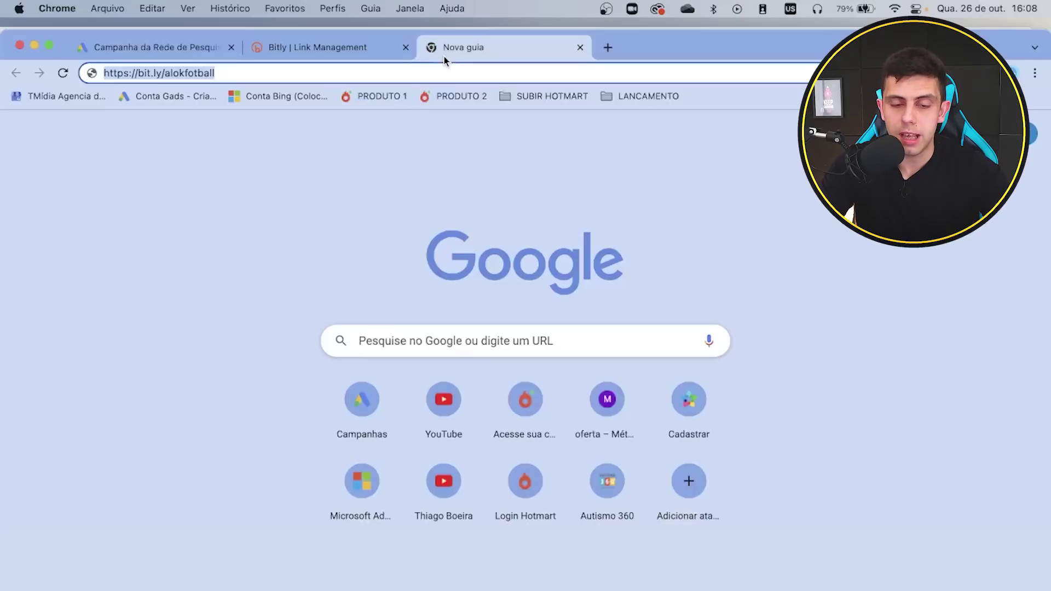
{"action": "key", "text": "Return"}
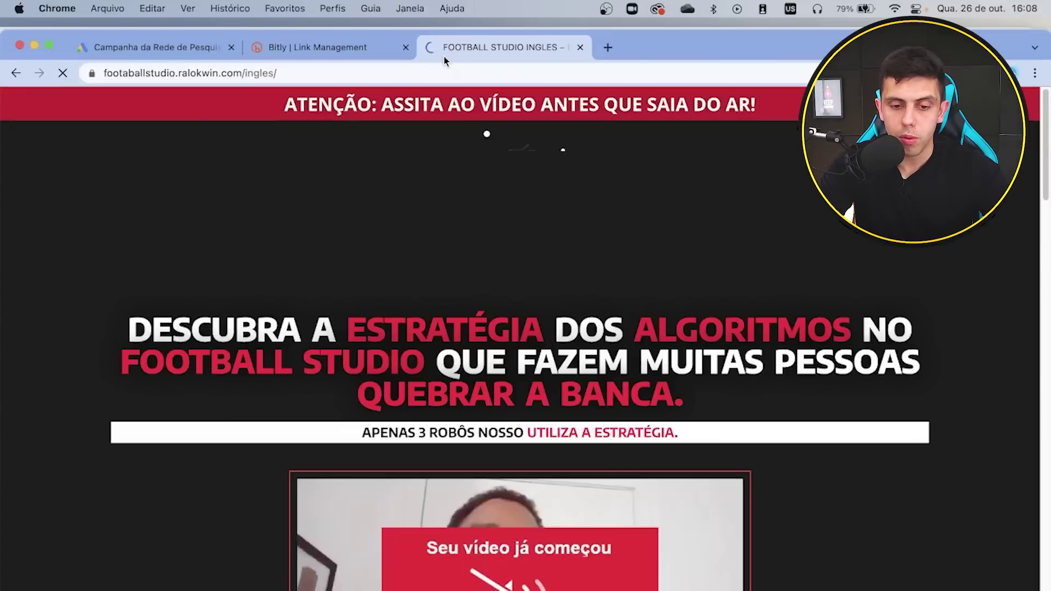
{"action": "left_click", "coordinate": [306, 74]}
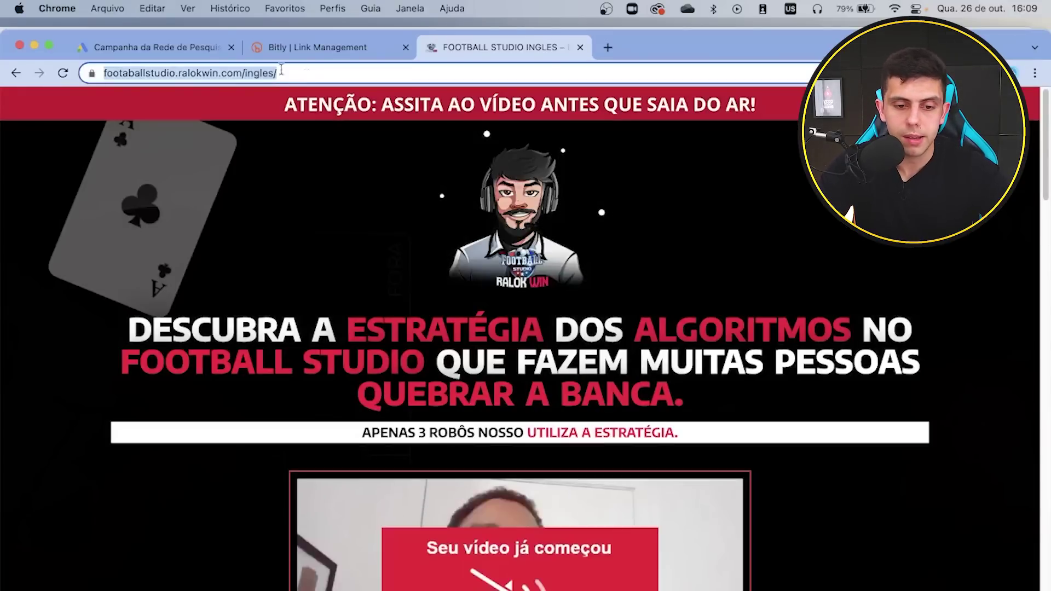
{"action": "left_click", "coordinate": [188, 55]}
{"action": "left_click", "coordinate": [296, 358]}
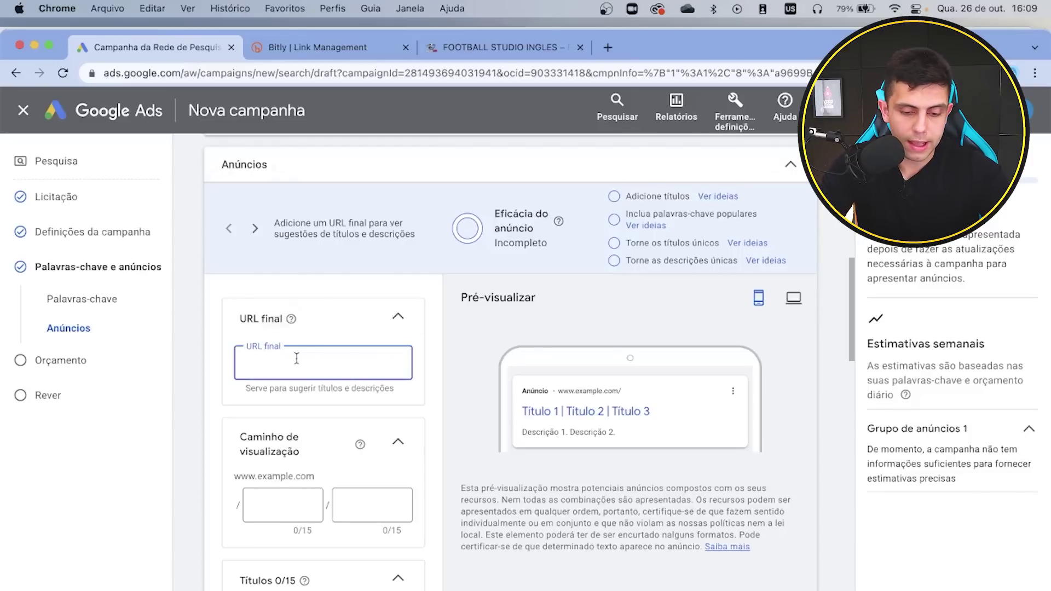
{"action": "key", "text": "super+v"}
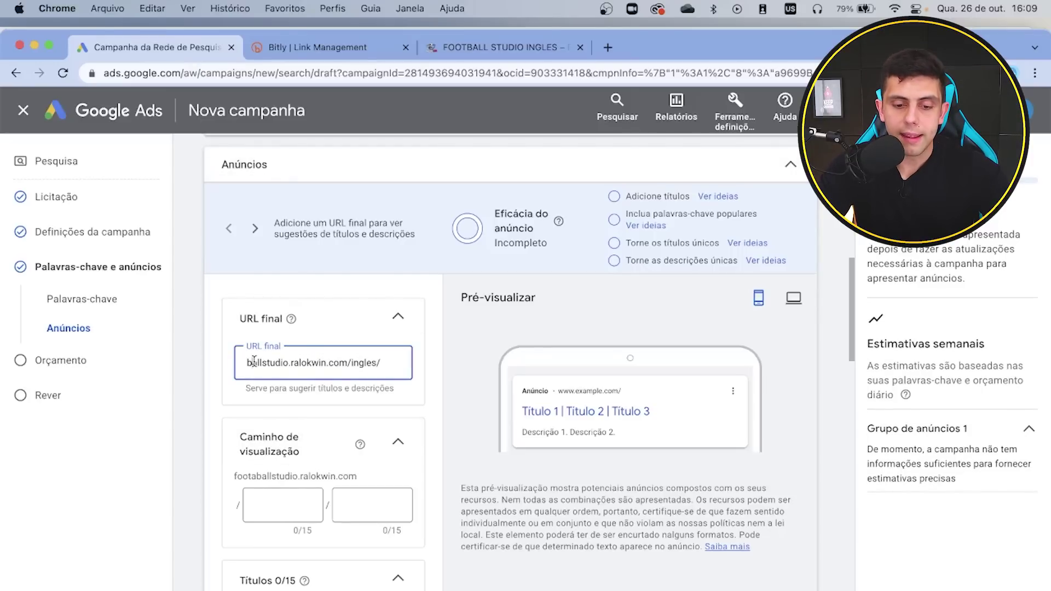
{"action": "scroll", "coordinate": [253, 361], "scroll_direction": "down", "scroll_amount": 10}
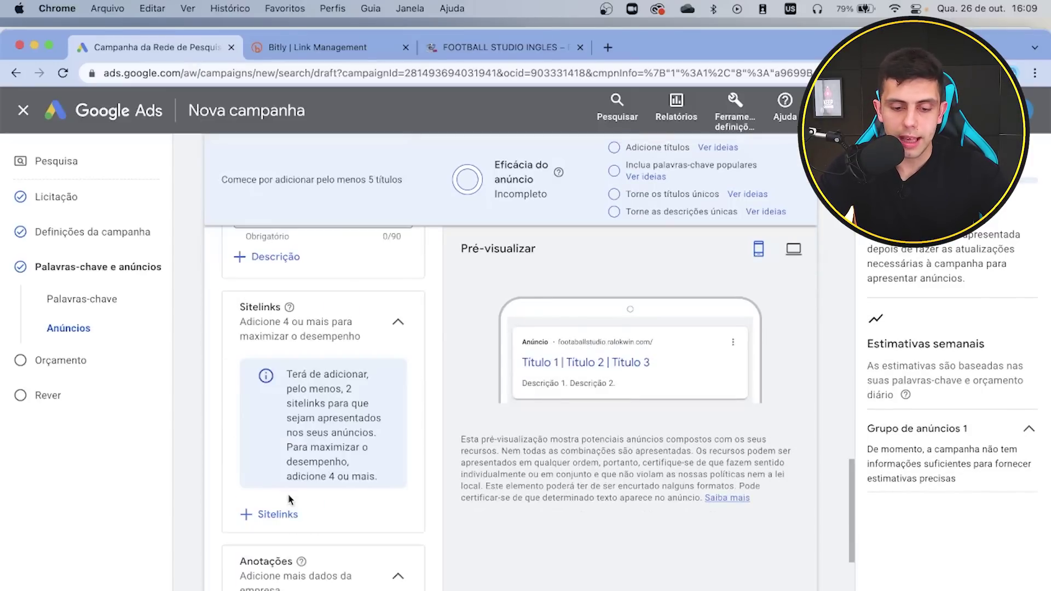
{"action": "scroll", "coordinate": [268, 448], "scroll_direction": "down", "scroll_amount": 10}
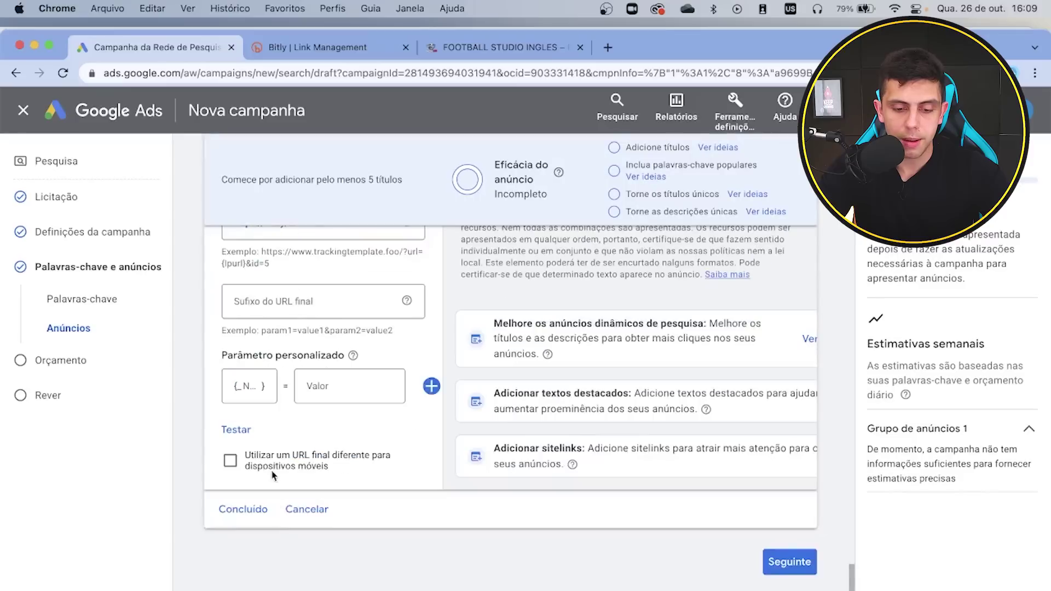
{"action": "scroll", "coordinate": [309, 355], "scroll_direction": "up", "scroll_amount": 4}
{"action": "scroll", "coordinate": [309, 355], "scroll_direction": "up", "scroll_amount": 15}
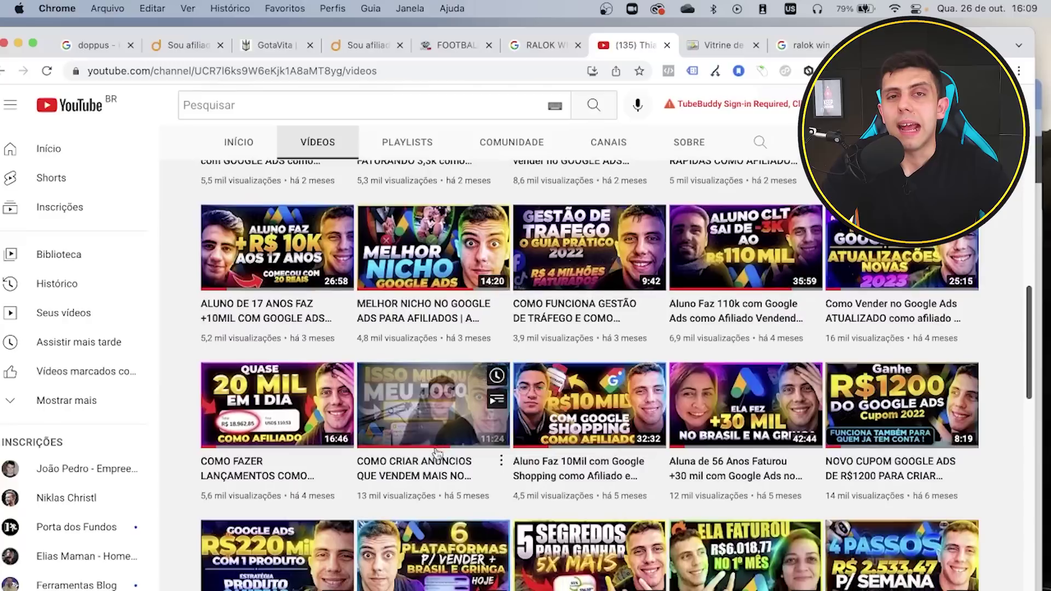
{"action": "mouse_move", "coordinate": [380, 490]}
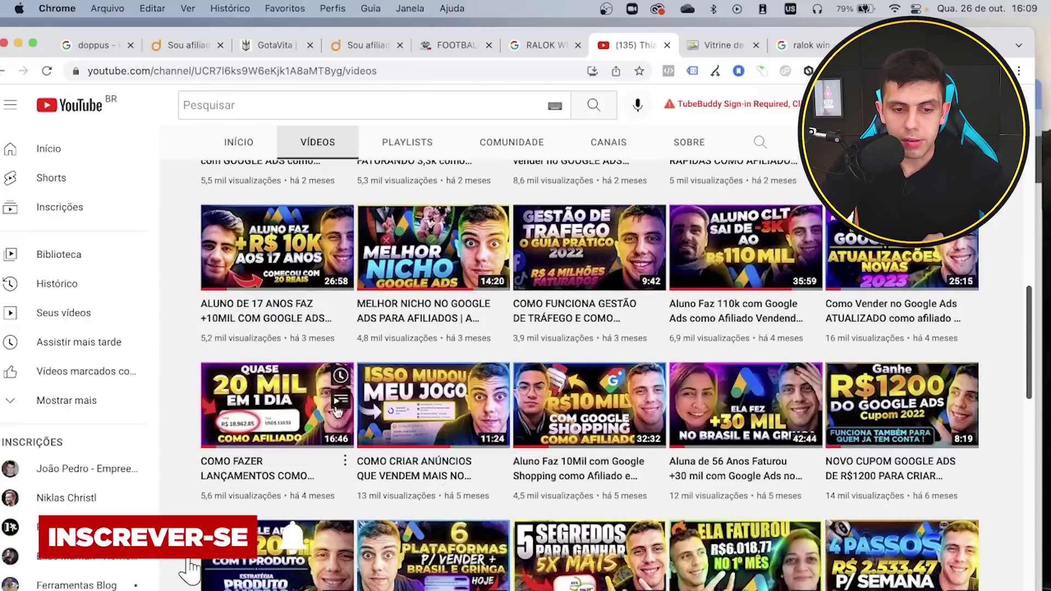
{"action": "mouse_move", "coordinate": [338, 410]}
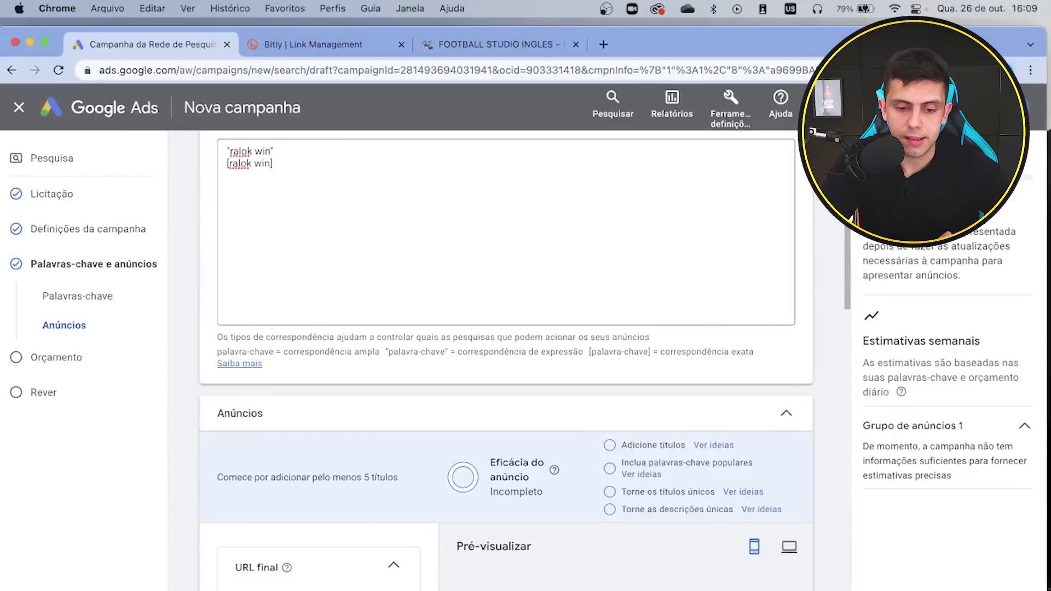
- Enter the ad headlines Football Studio Ingles, Curso Ralok Win, Oferta Agora R$197,00 and Promoçao Hoje
{"action": "scroll", "coordinate": [507, 356], "scroll_direction": "down", "scroll_amount": 5}
{"action": "type", "text": "Football Studio Ingles"}
{"action": "key", "text": "Tab"}
{"action": "type", "text": "Curso Alok Win"}
{"action": "left_click", "coordinate": [260, 533]}
{"action": "type", "text": "R"}
{"action": "key", "text": "Tab"}
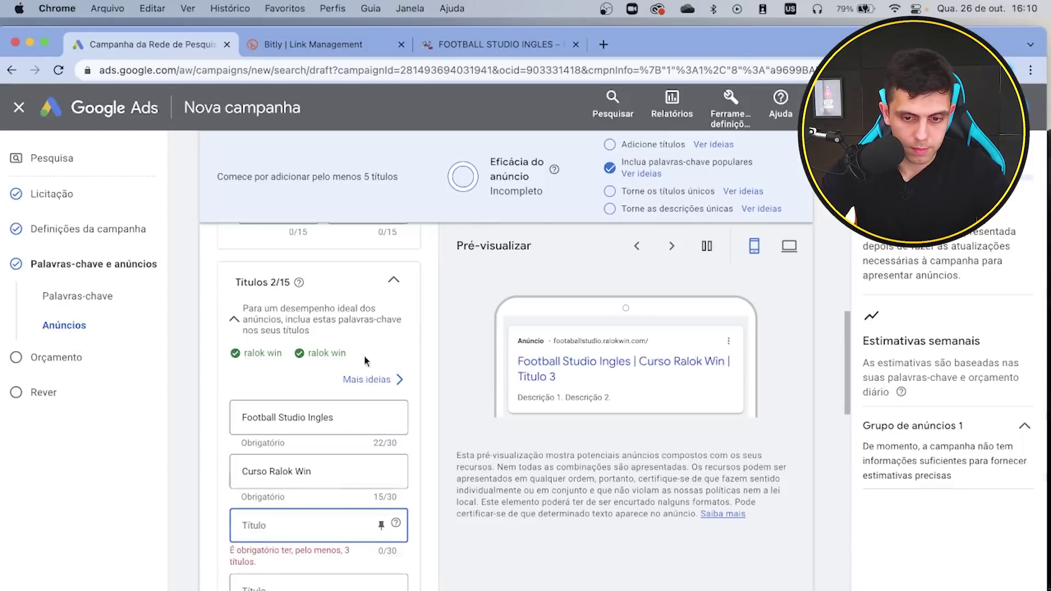
{"action": "type", "text": "Oferta Agora R$197,00"}
- Write ad descriptions "Domine o Football Studio com Ralok Win e Domine todas as Estrategias." and "Football Studio Ingles com Ralok Win hoje em Oferta por R$197,00."
{"action": "scroll", "coordinate": [287, 424], "scroll_direction": "down", "scroll_amount": 3}
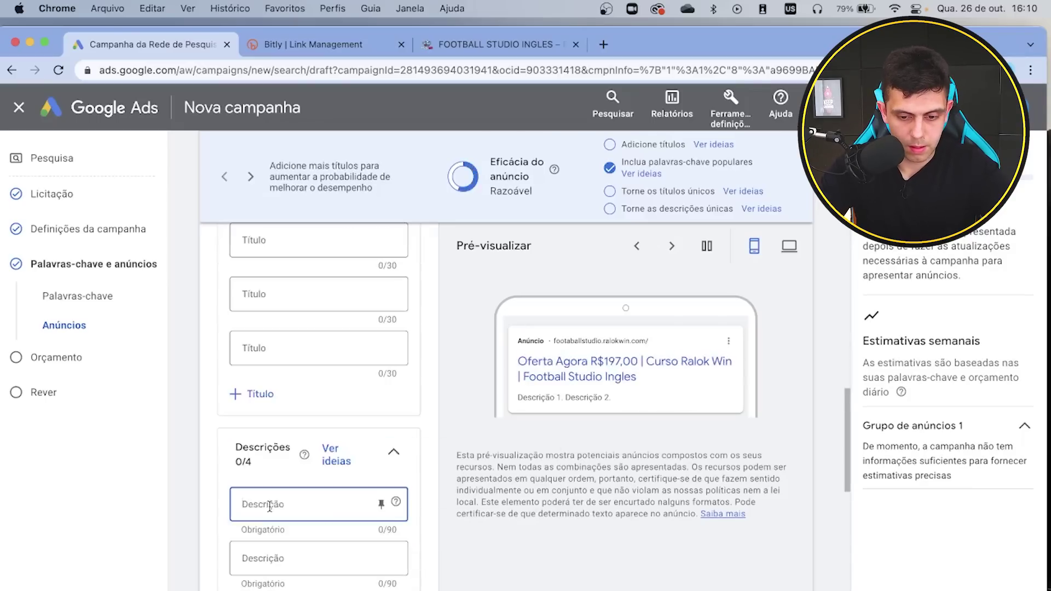
{"action": "type", "text": "Conheça o Football Studio com Ralok"}
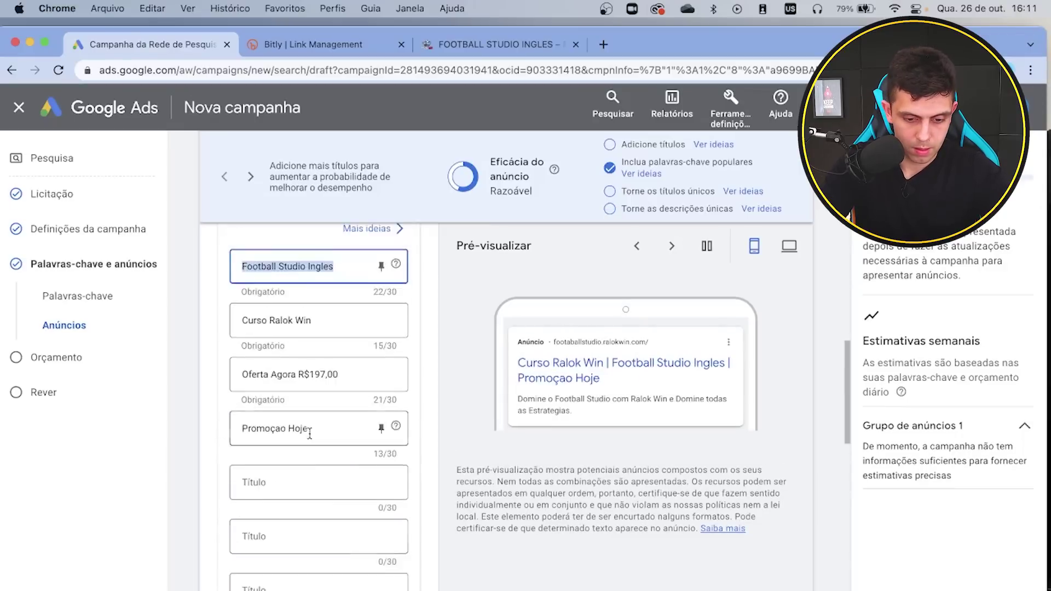
{"action": "scroll", "coordinate": [307, 404], "scroll_direction": "down", "scroll_amount": 5}
{"action": "scroll", "coordinate": [306, 403], "scroll_direction": "up", "scroll_amount": 10}
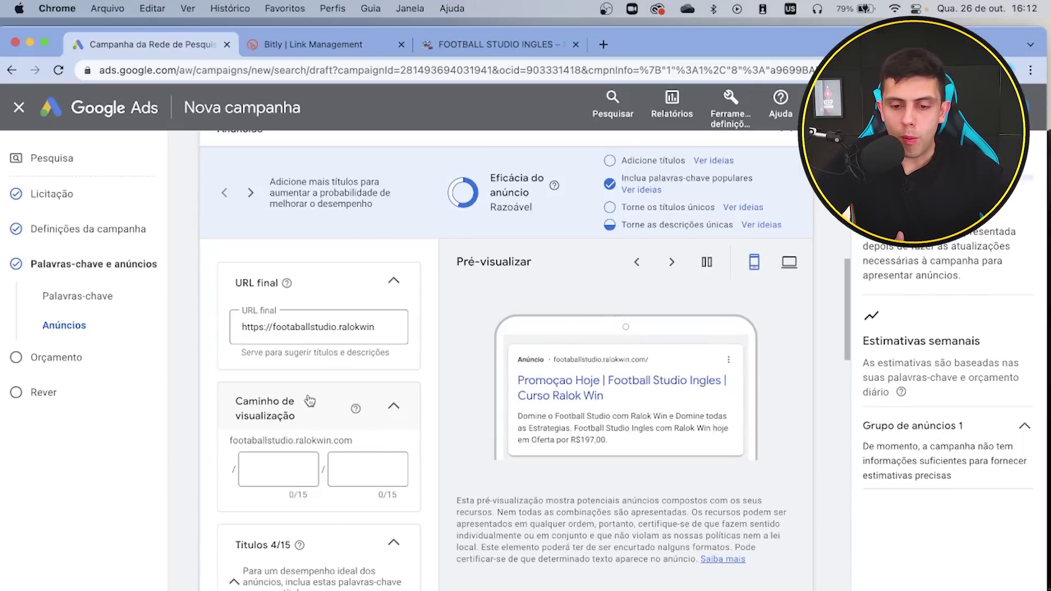
- Finish the ad without sitelinks and continue to the campaign's budget settings
{"action": "scroll", "coordinate": [337, 375], "scroll_direction": "down", "scroll_amount": 15}
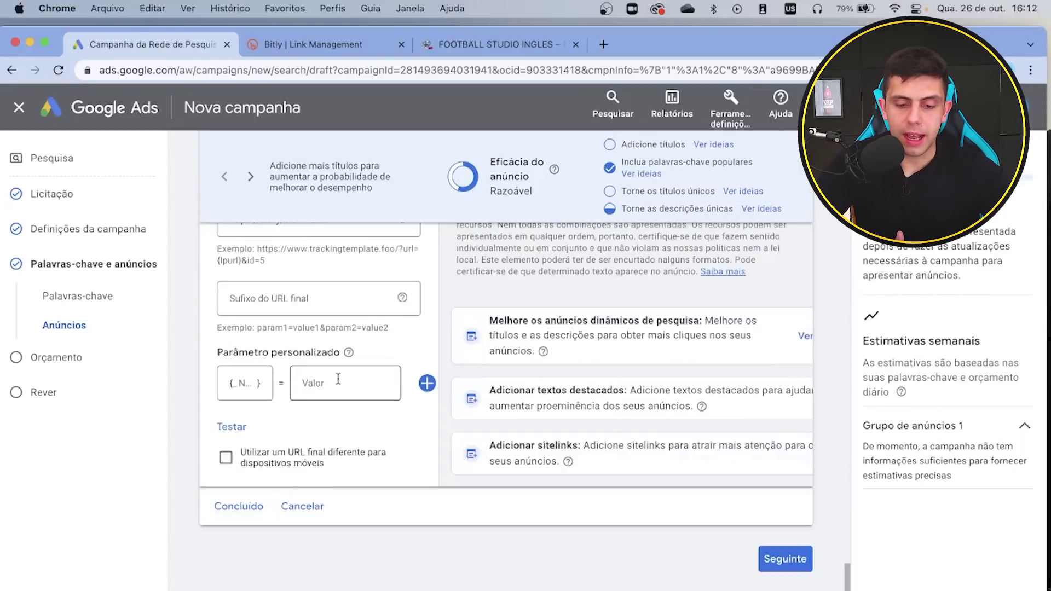
{"action": "scroll", "coordinate": [339, 380], "scroll_direction": "up", "scroll_amount": 5}
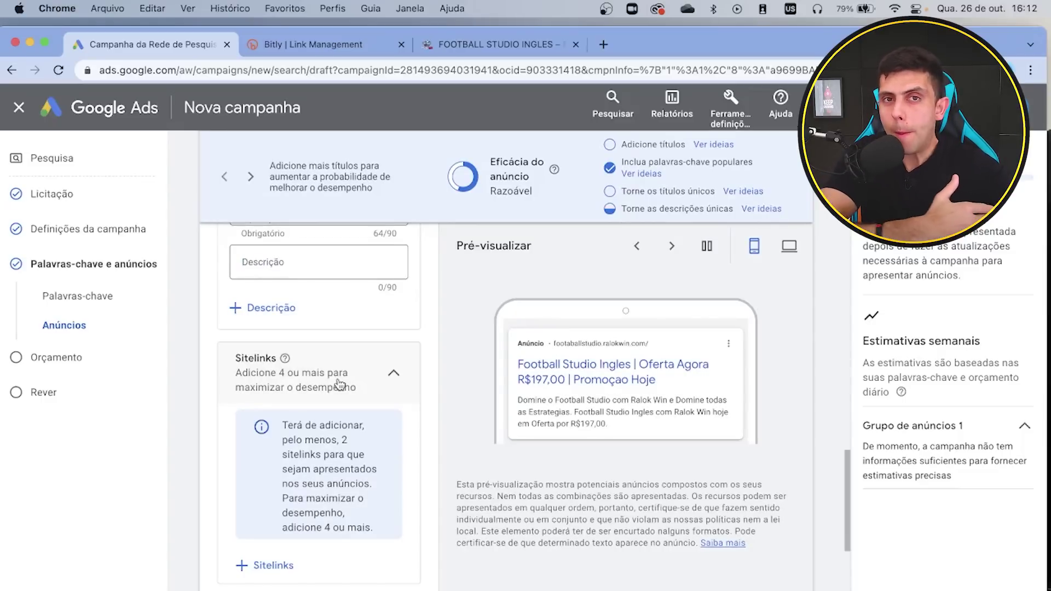
{"action": "scroll", "coordinate": [351, 492], "scroll_direction": "down", "scroll_amount": 10}
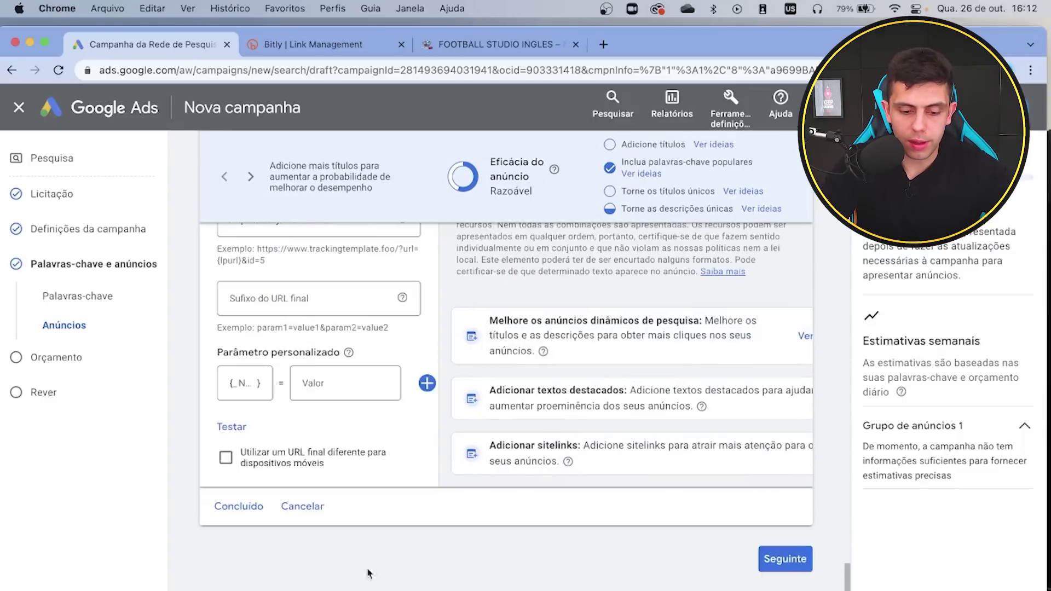
{"action": "left_click", "coordinate": [237, 507]}
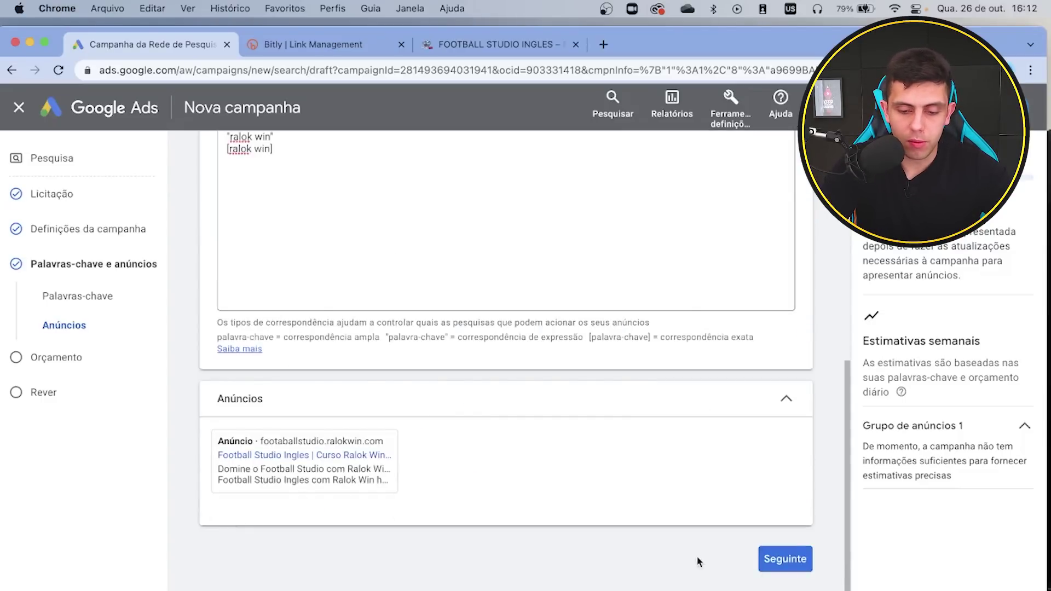
{"action": "left_click", "coordinate": [785, 559]}
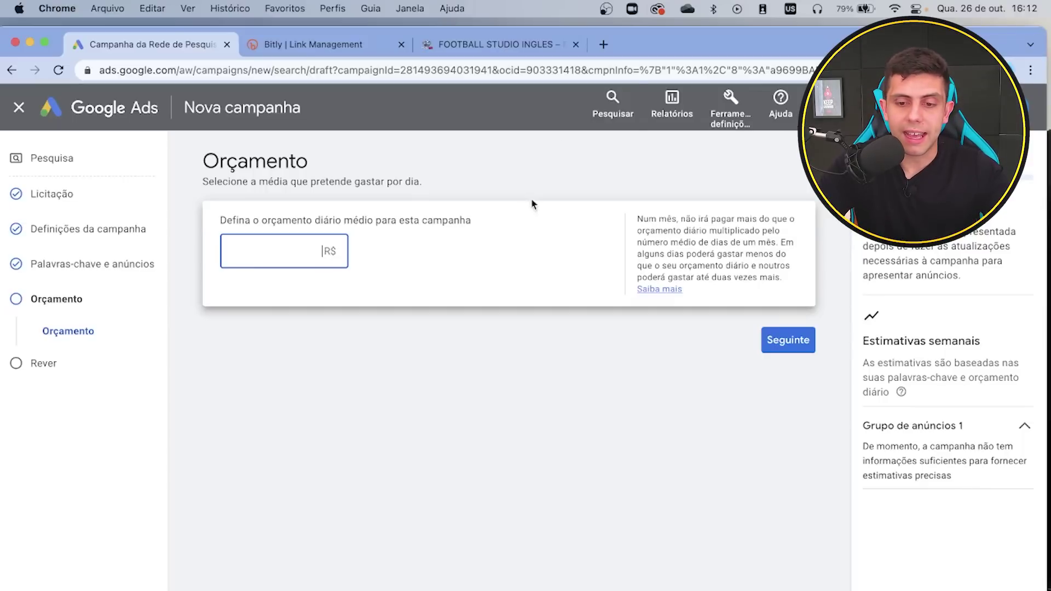
- Search Google for ralok win in a new tab, examine the results for competing ads, and return to the campaign budget page
{"action": "left_click", "coordinate": [602, 44]}
{"action": "type", "text": "raoli"}
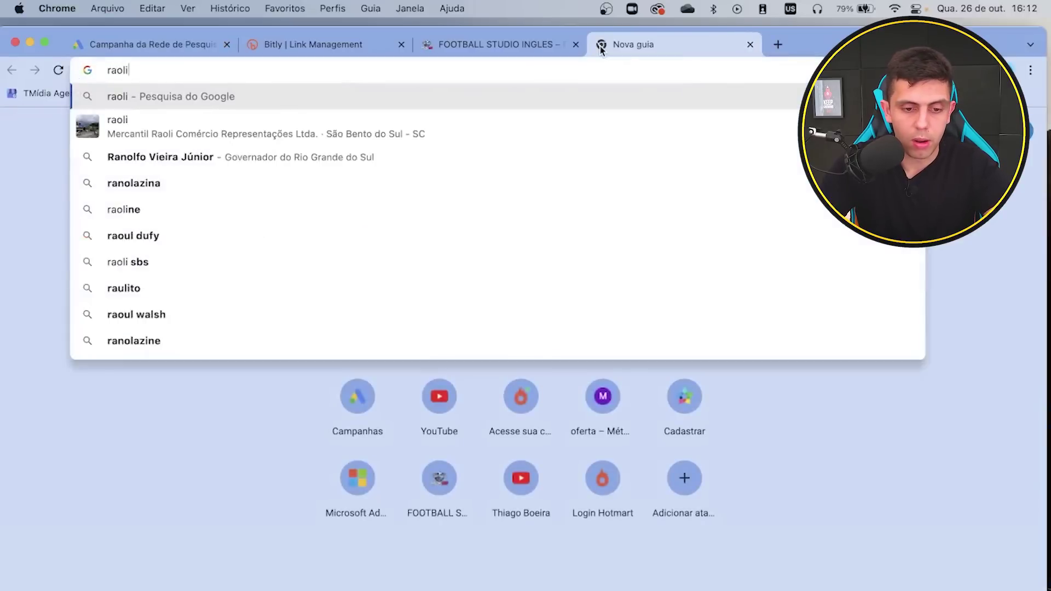
{"action": "key", "text": "BackSpace"}
{"action": "key", "text": "BackSpace"}
{"action": "key", "text": "BackSpace"}
{"action": "type", "text": "lok win"}
{"action": "key", "text": "Return"}
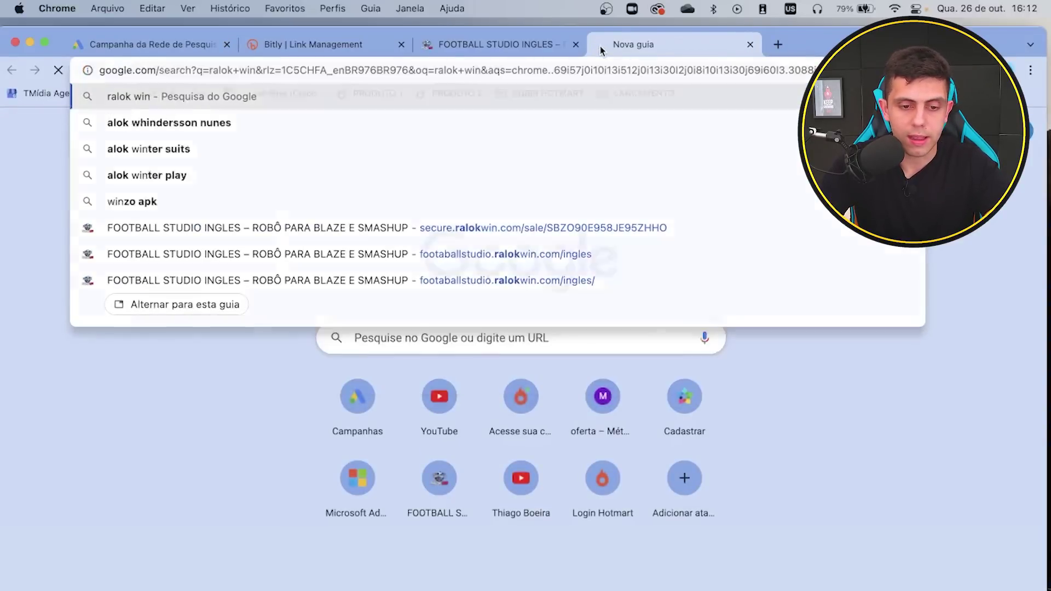
{"action": "scroll", "coordinate": [317, 376], "scroll_direction": "down", "scroll_amount": 10}
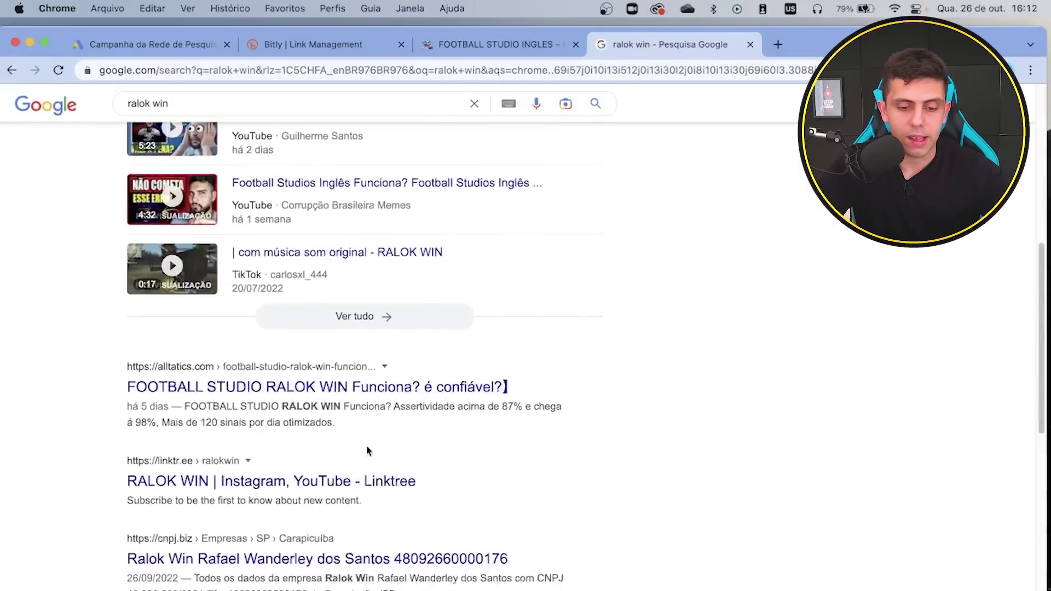
{"action": "scroll", "coordinate": [313, 288], "scroll_direction": "up", "scroll_amount": 10}
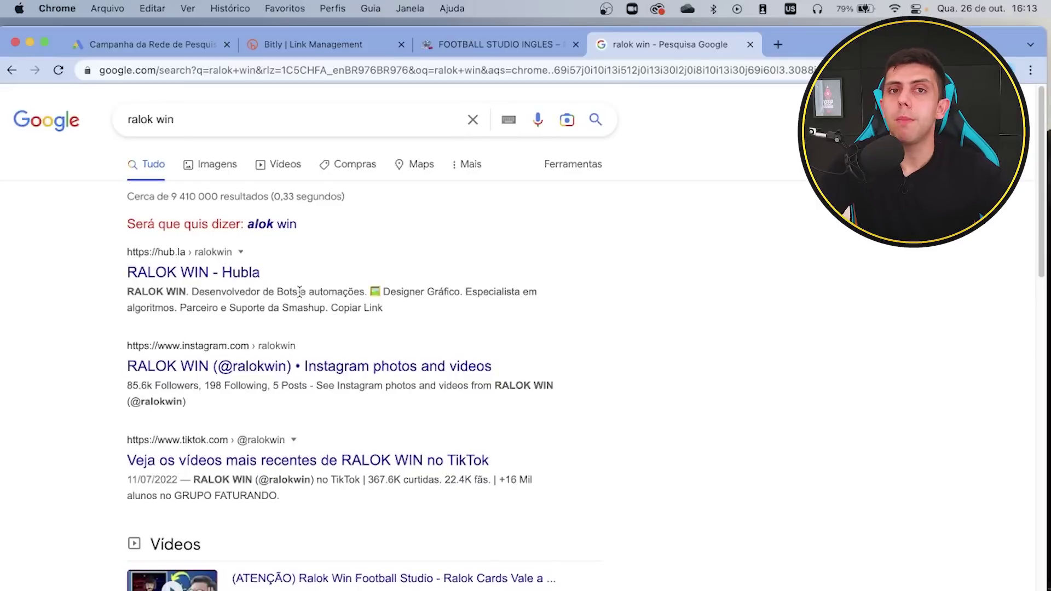
{"action": "left_click", "coordinate": [198, 49]}
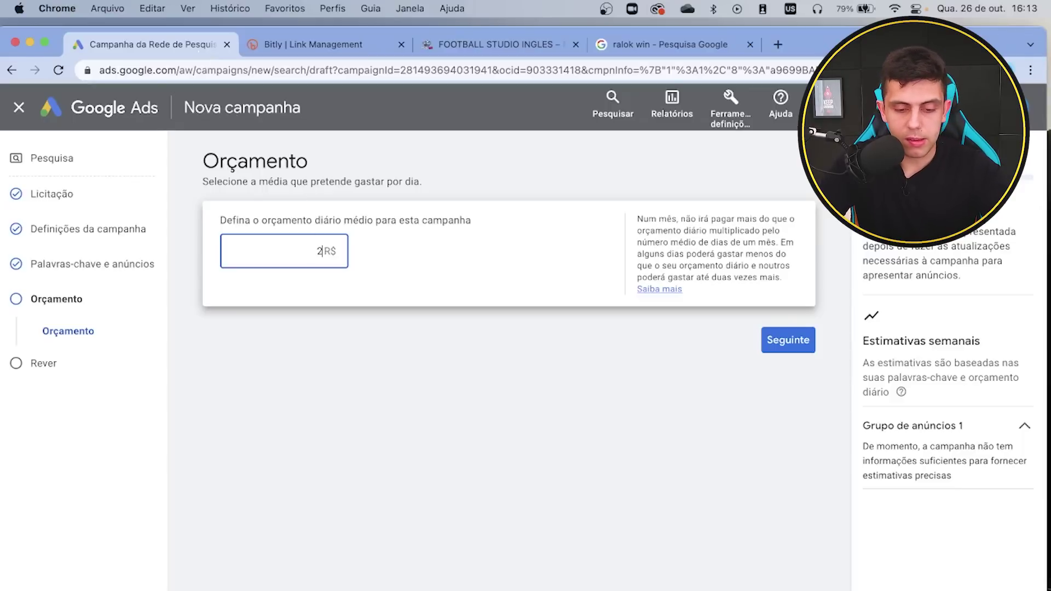
- Set the campaign's average daily budget to R$25,00 and publish the campaign despite the targeting error
{"action": "left_click", "coordinate": [312, 356]}
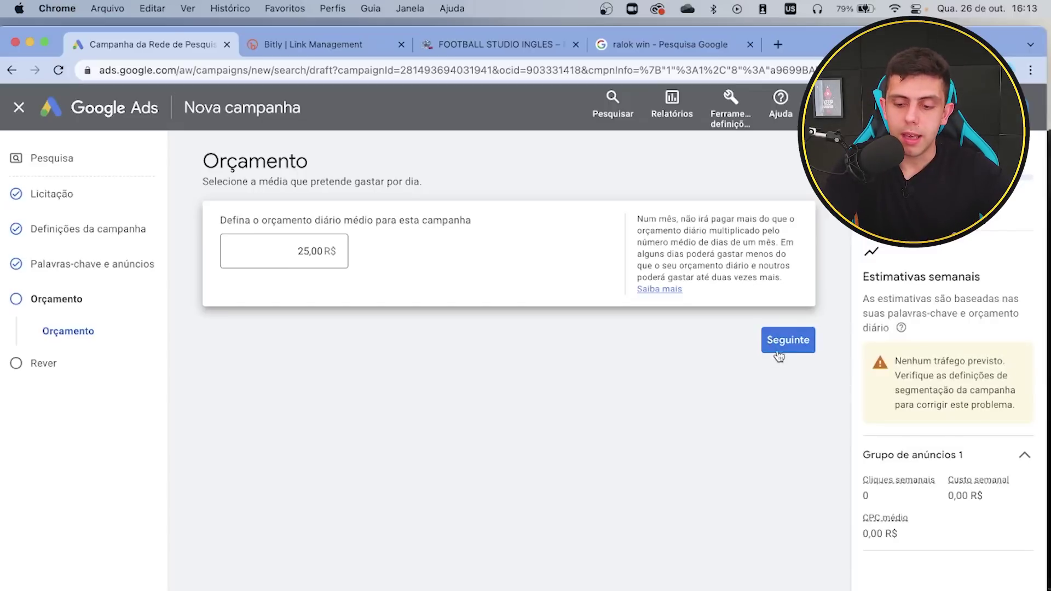
{"action": "left_click", "coordinate": [776, 351]}
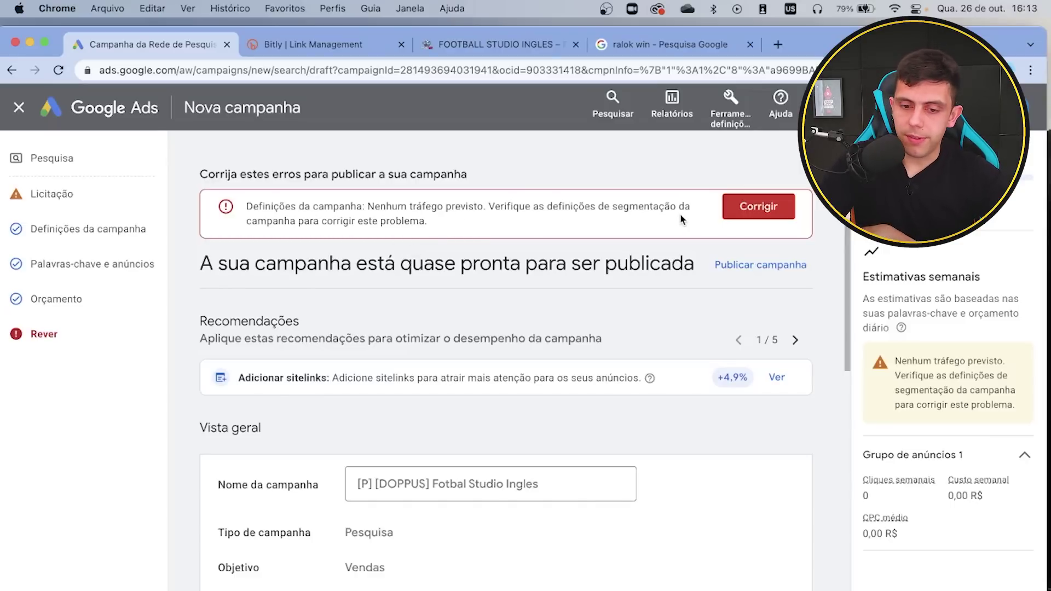
{"action": "scroll", "coordinate": [547, 232], "scroll_direction": "down", "scroll_amount": 2}
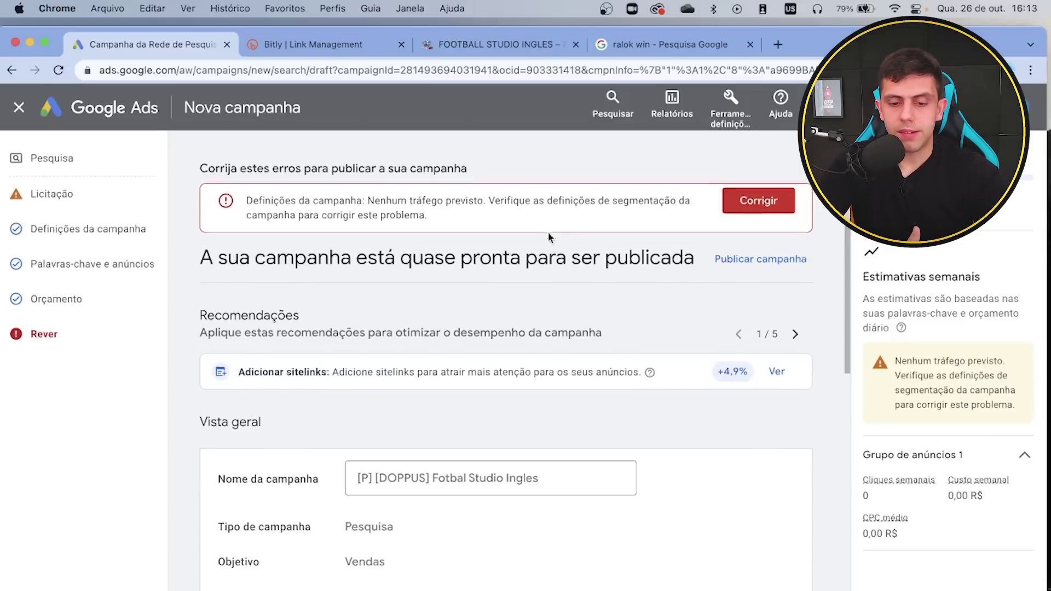
{"action": "scroll", "coordinate": [549, 237], "scroll_direction": "down", "scroll_amount": 1}
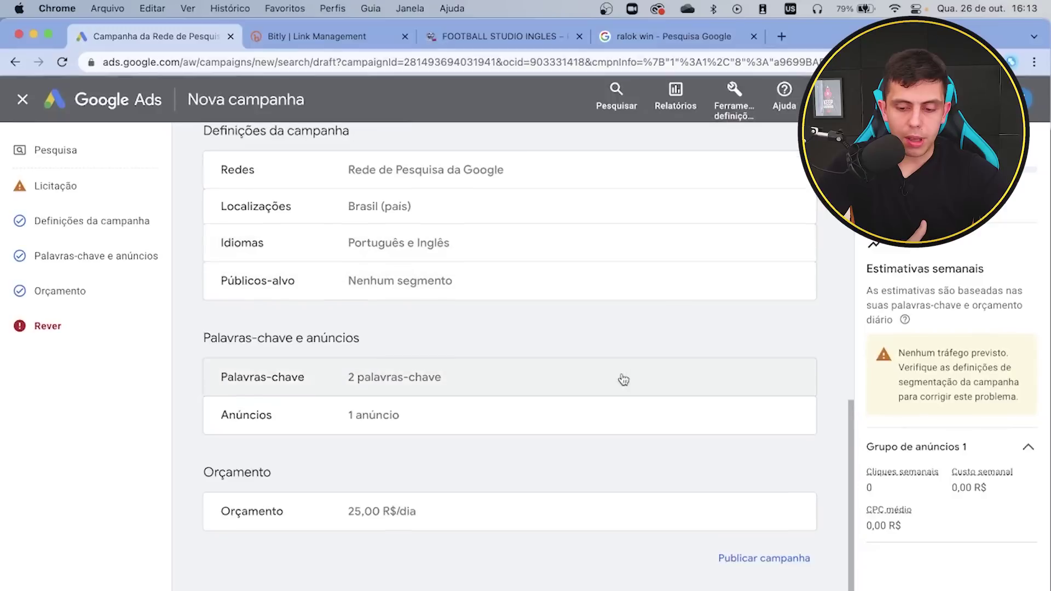
{"action": "scroll", "coordinate": [621, 378], "scroll_direction": "down", "scroll_amount": 1}
{"action": "left_click", "coordinate": [734, 527]}
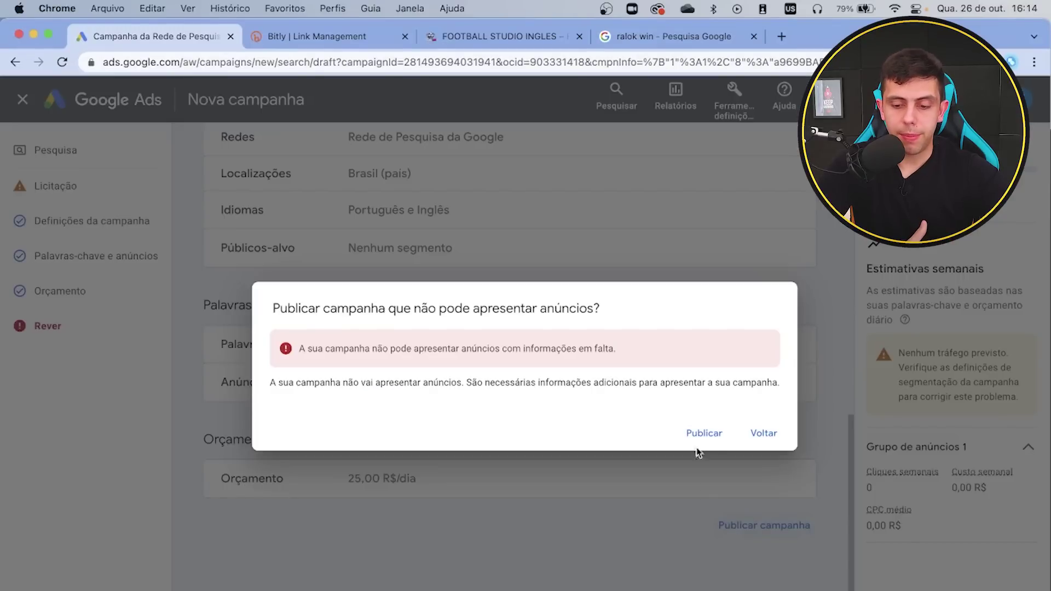
{"action": "left_click", "coordinate": [706, 433]}
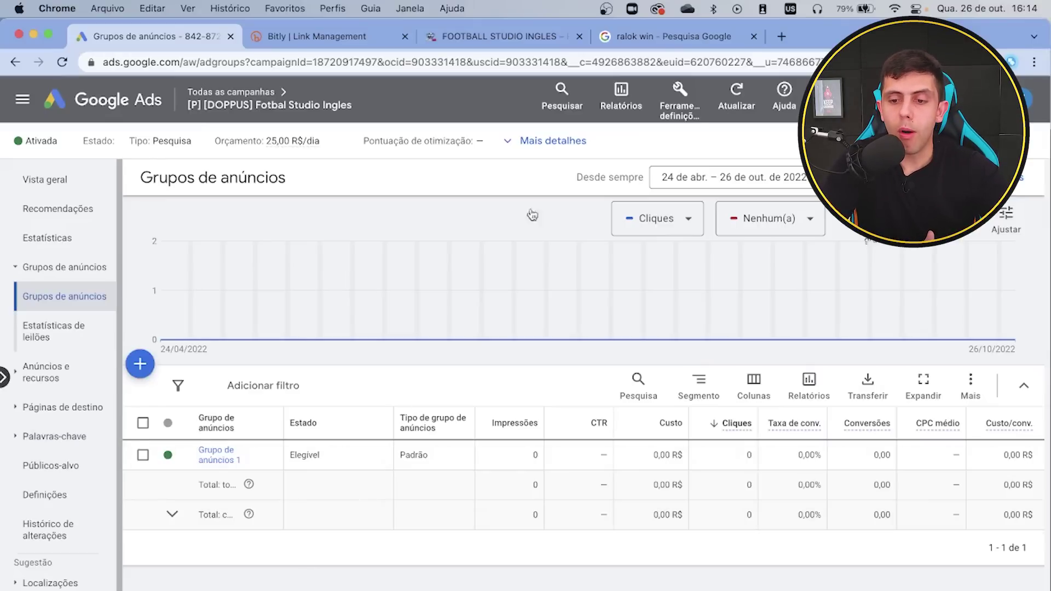
- Start a new website conversion action in the conversion settings and analyse the domain g1.com
{"action": "left_click", "coordinate": [681, 101]}
{"action": "left_click", "coordinate": [576, 193]}
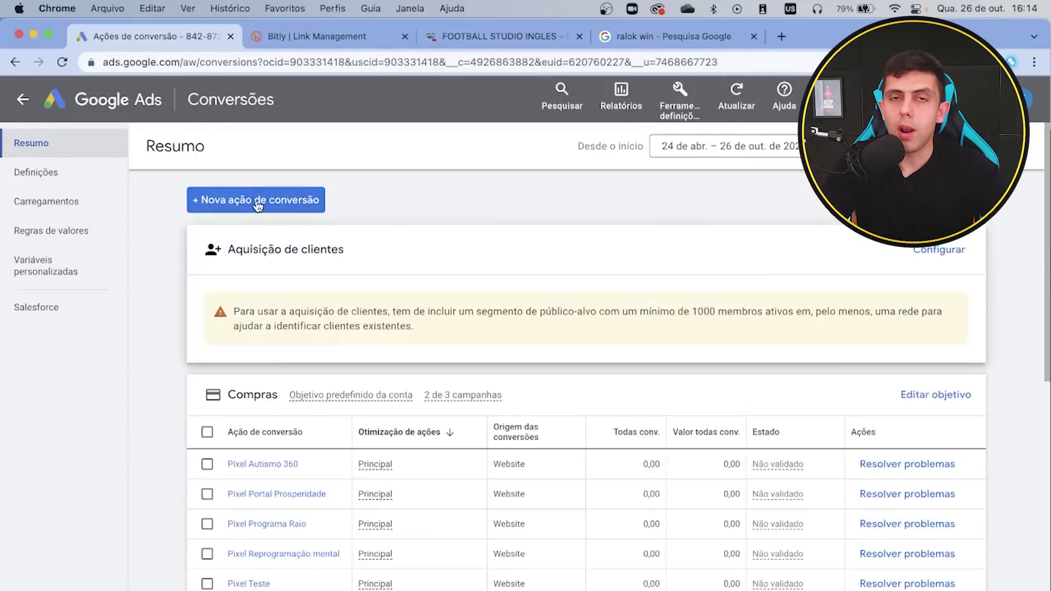
{"action": "left_click", "coordinate": [258, 202]}
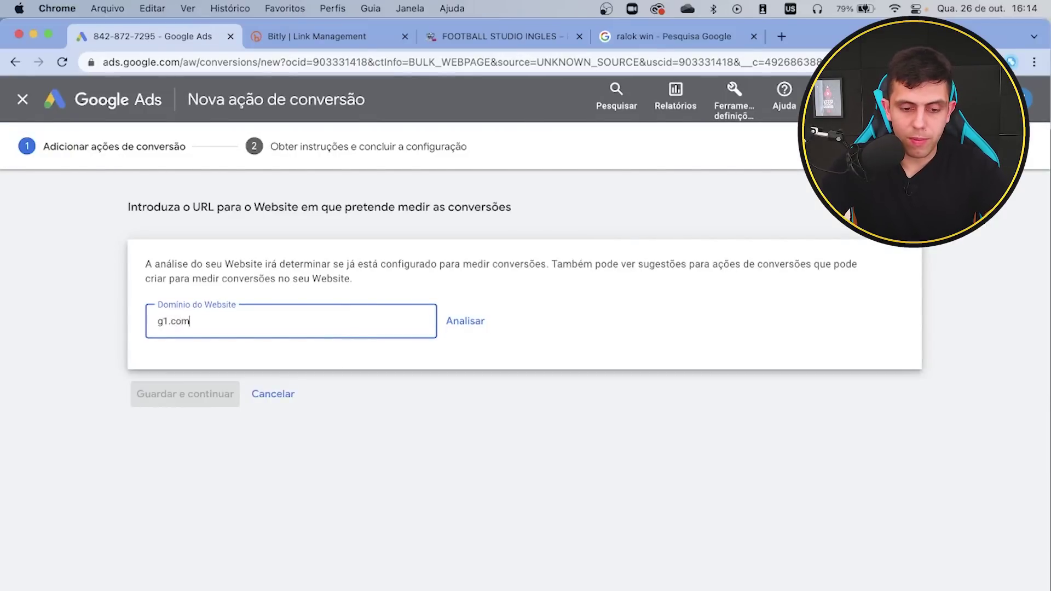
{"action": "type", "text": "g1.com"}
{"action": "key", "text": "Return"}
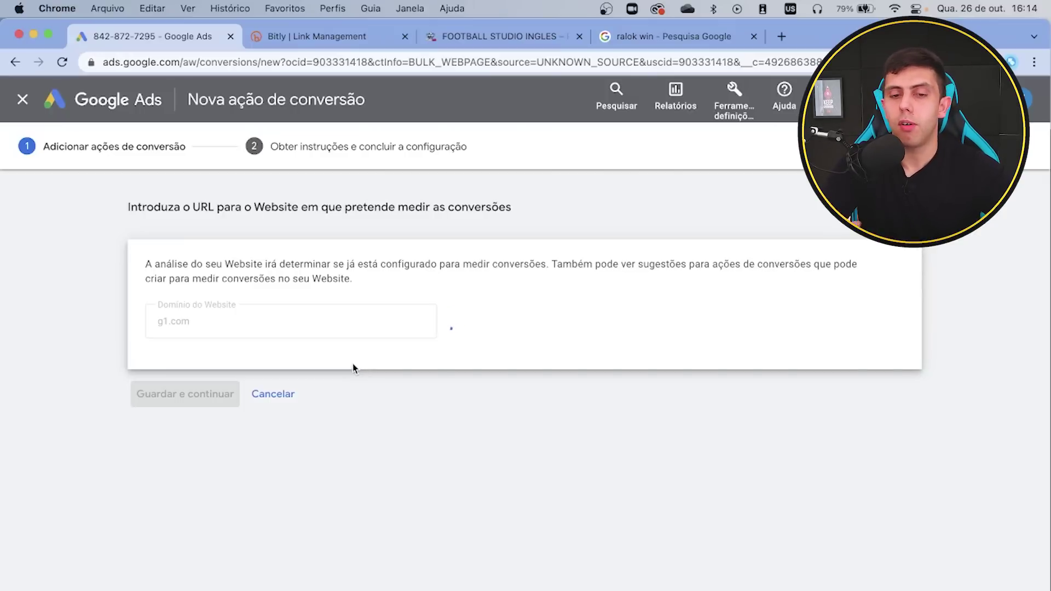
- Add a manual conversion action with the Compra goal category and name it Pixel Ralok Win fotball
{"action": "scroll", "coordinate": [353, 364], "scroll_direction": "down", "scroll_amount": 10}
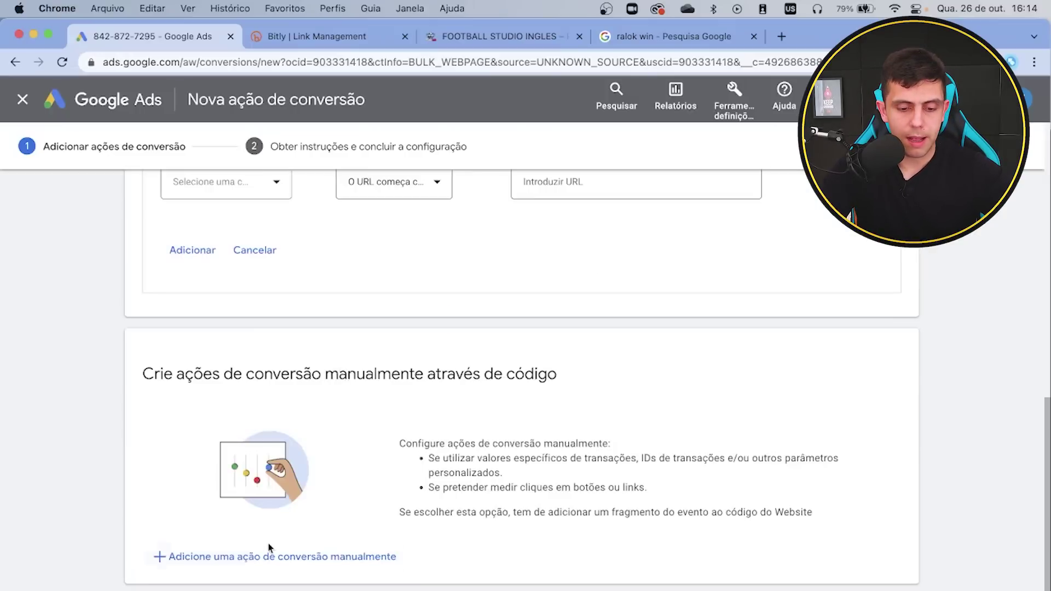
{"action": "left_click", "coordinate": [258, 569]}
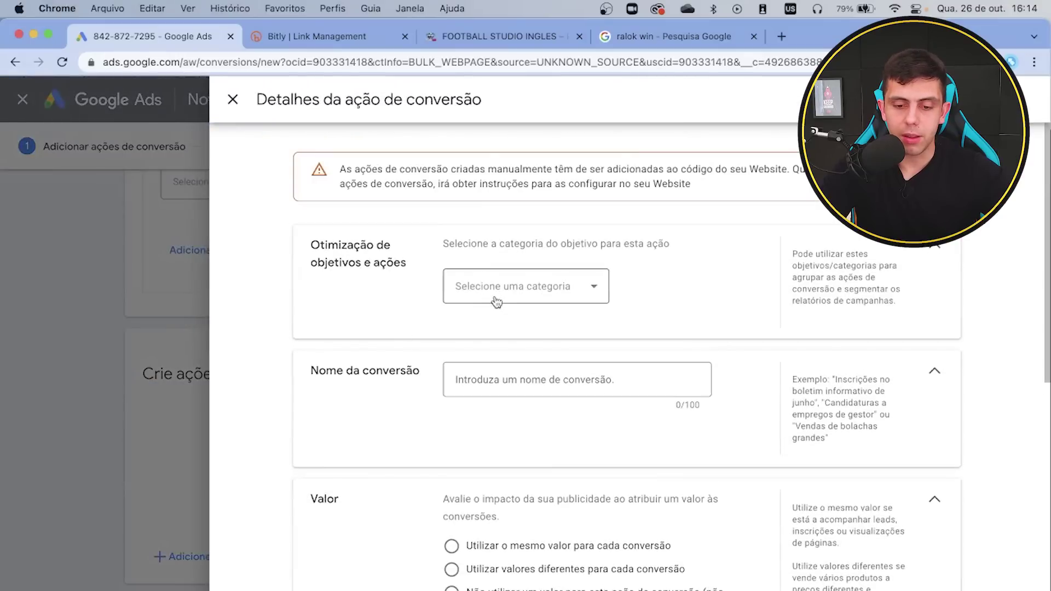
{"action": "left_click", "coordinate": [497, 301]}
{"action": "left_click", "coordinate": [485, 320]}
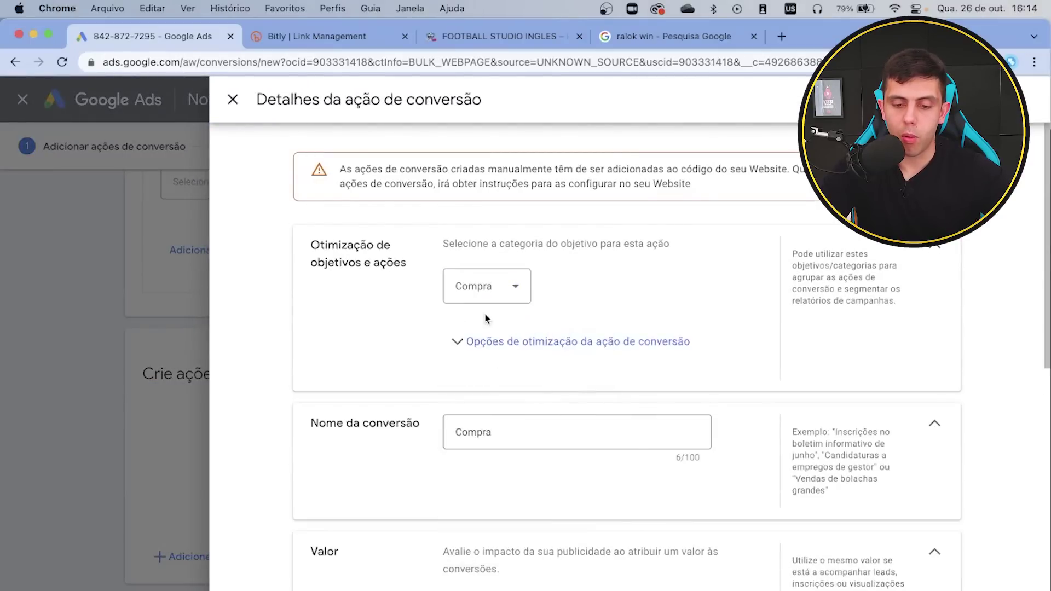
{"action": "left_click", "coordinate": [492, 433]}
{"action": "left_click_drag", "start_coordinate": [493, 432], "coordinate": [459, 432]}
{"action": "type", "text": "pi"}
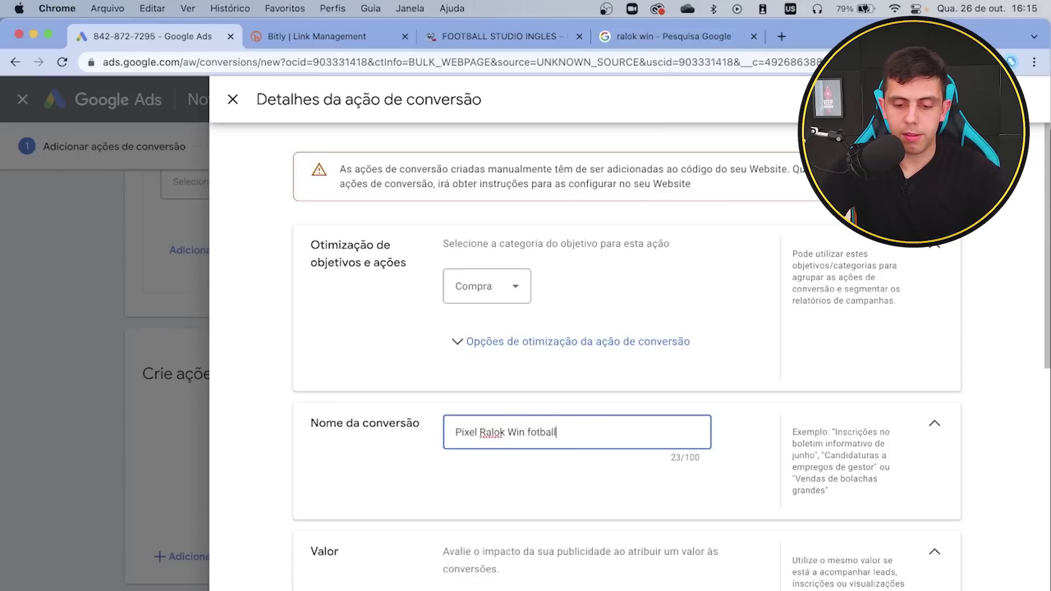
- Set the conversion action to use different values for each conversion, with a default of 1 Brazilian real
{"action": "scroll", "coordinate": [487, 451], "scroll_direction": "down", "scroll_amount": 3}
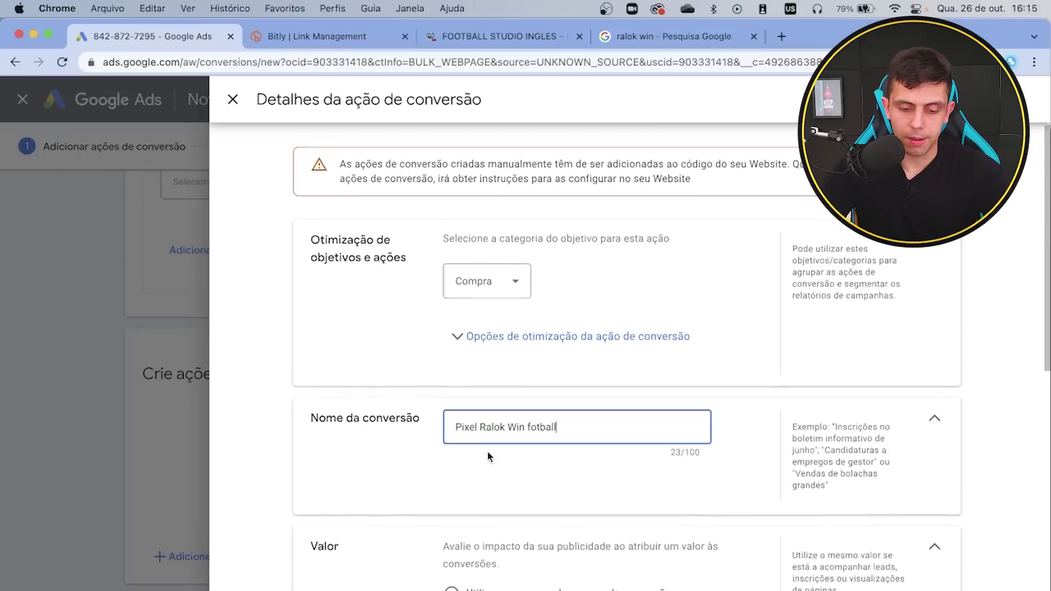
{"action": "left_click", "coordinate": [451, 495]}
{"action": "scroll", "coordinate": [450, 496], "scroll_direction": "down", "scroll_amount": 6}
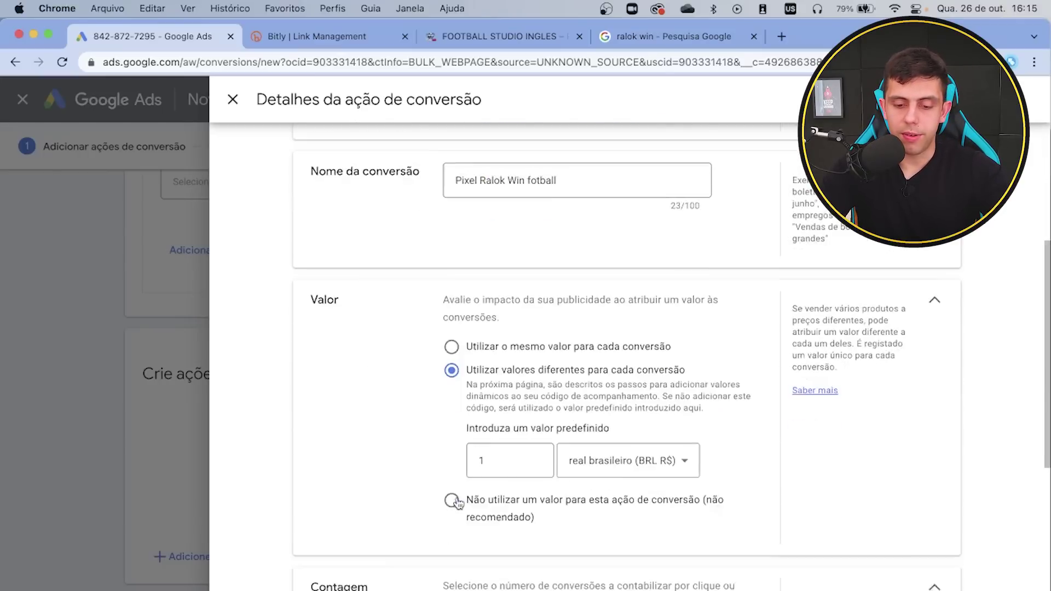
- Keep counting all conversions, set the click-through conversion window to 90 days, and save the conversion action
{"action": "scroll", "coordinate": [479, 487], "scroll_direction": "down", "scroll_amount": 2}
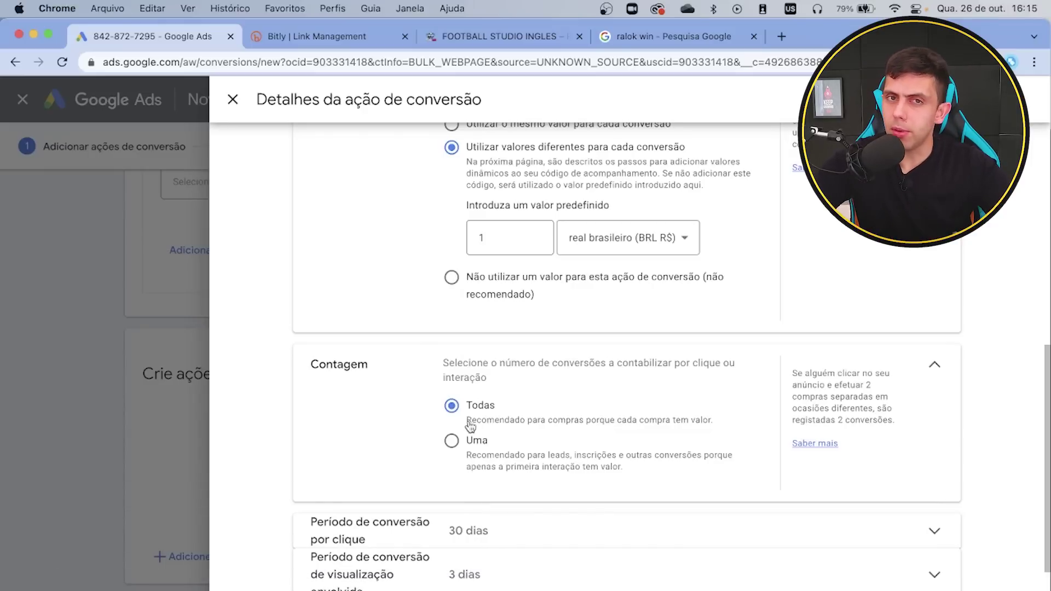
{"action": "scroll", "coordinate": [471, 438], "scroll_direction": "down", "scroll_amount": 2}
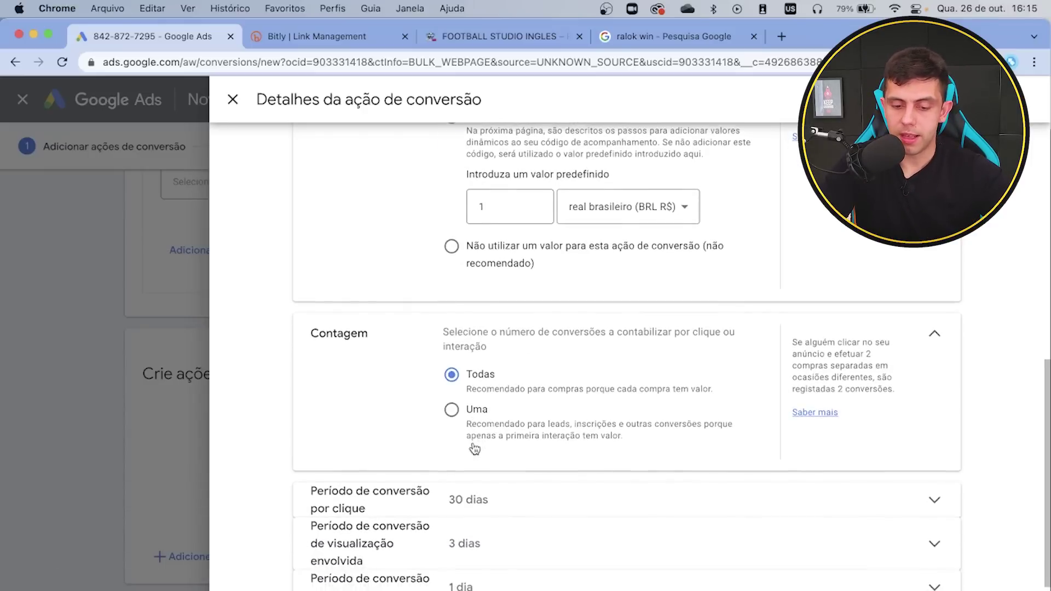
{"action": "left_click", "coordinate": [488, 483]}
{"action": "left_click", "coordinate": [487, 539]}
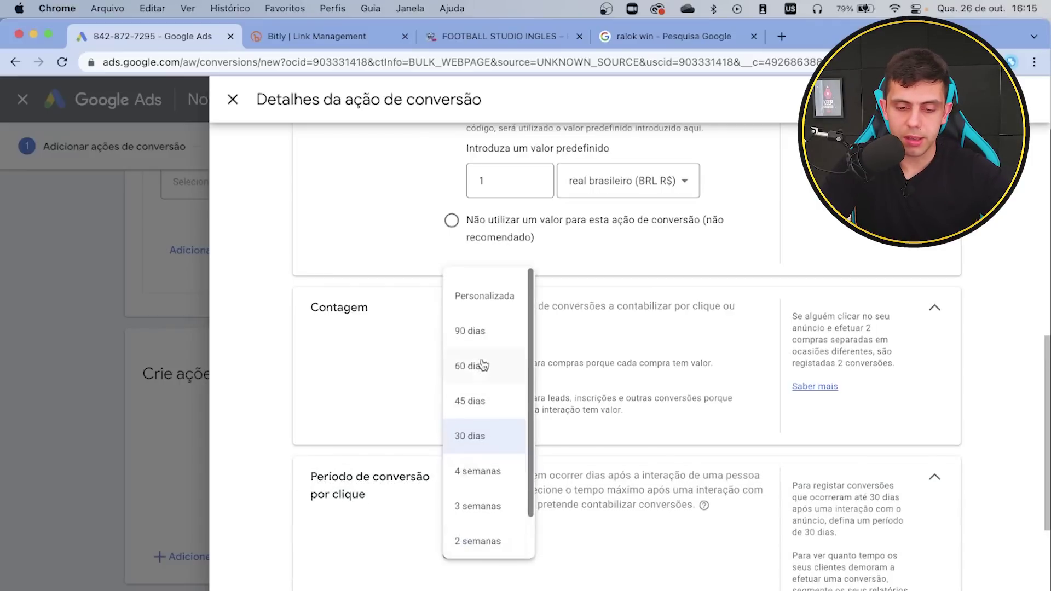
{"action": "left_click", "coordinate": [492, 332]}
{"action": "scroll", "coordinate": [482, 404], "scroll_direction": "down", "scroll_amount": 3}
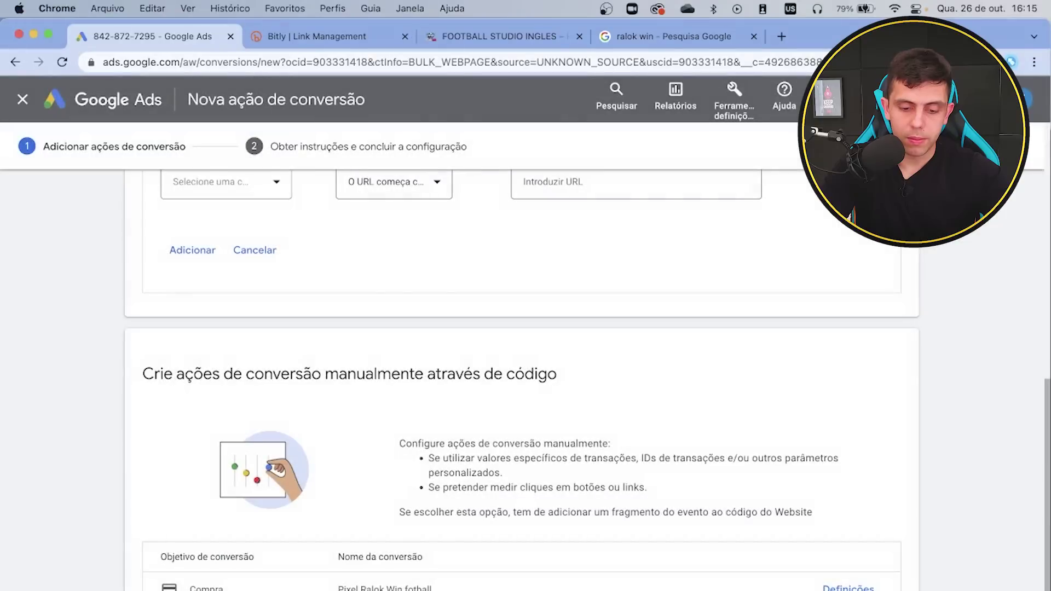
{"action": "scroll", "coordinate": [520, 383], "scroll_direction": "down", "scroll_amount": 2}
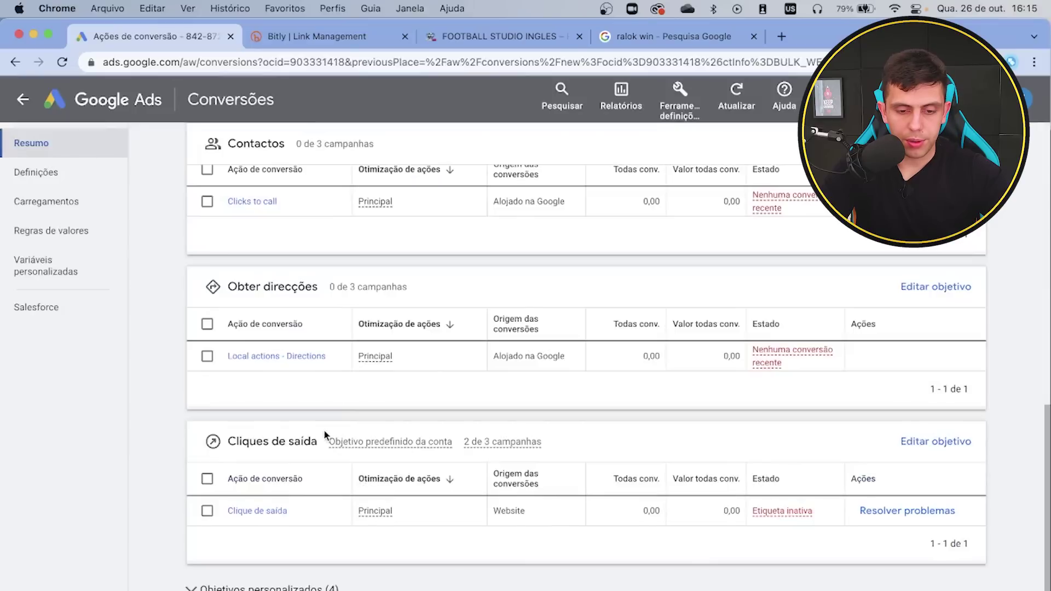
- Open the Pixel Ralok Win fotball conversion action and choose to install its tag manually
{"action": "scroll", "coordinate": [323, 429], "scroll_direction": "up", "scroll_amount": 10}
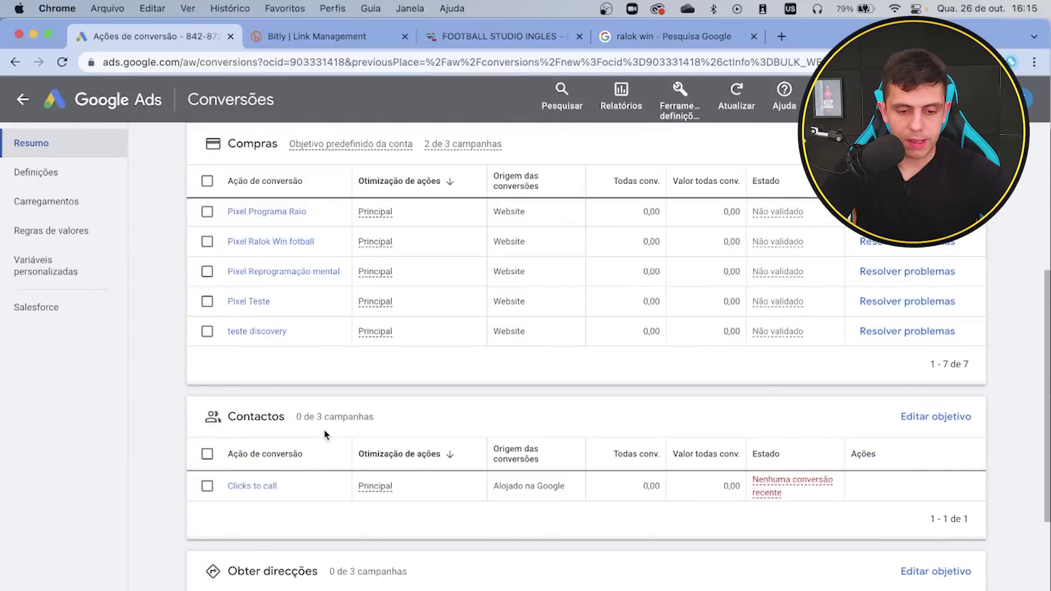
{"action": "scroll", "coordinate": [318, 438], "scroll_direction": "down", "scroll_amount": 4}
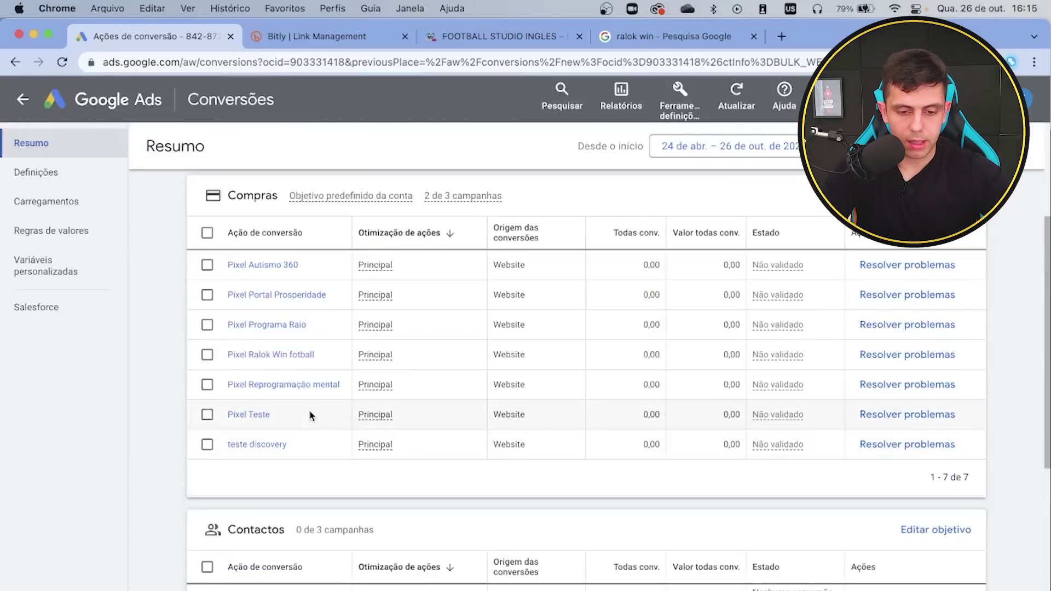
{"action": "left_click", "coordinate": [300, 356]}
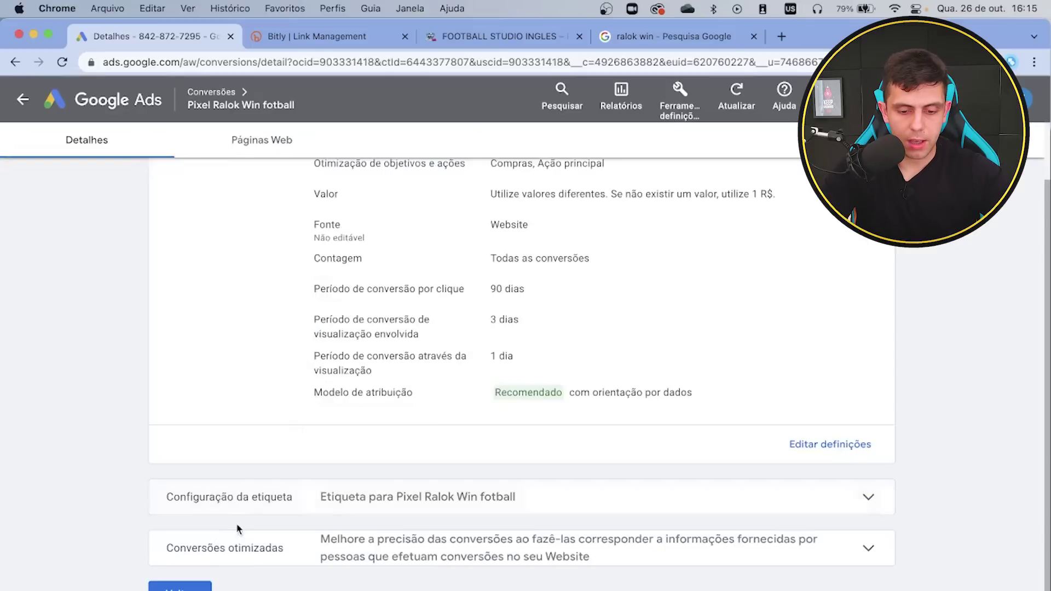
{"action": "left_click", "coordinate": [246, 509]}
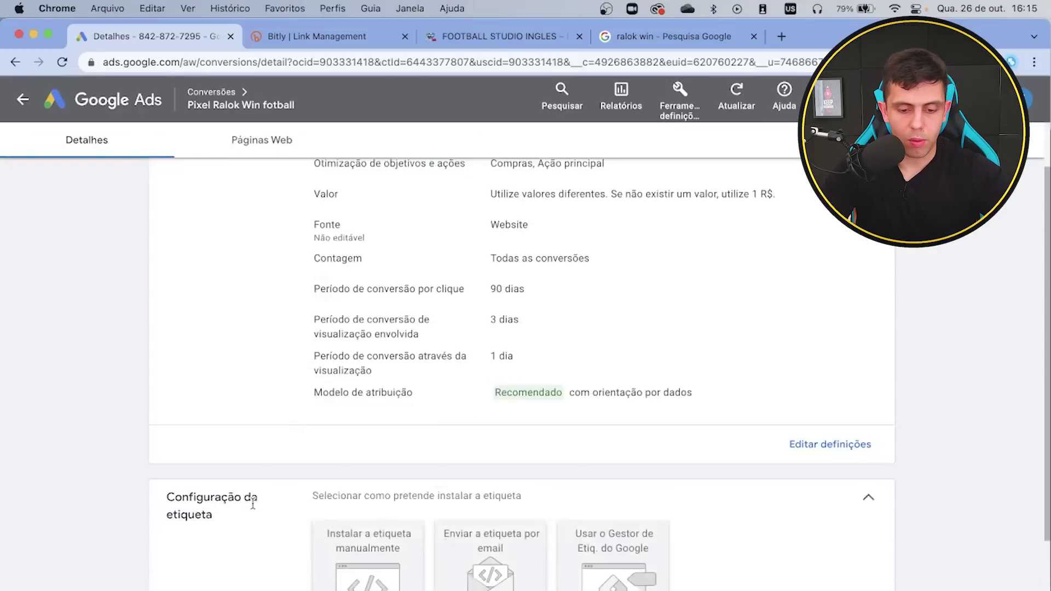
{"action": "left_click", "coordinate": [367, 436]}
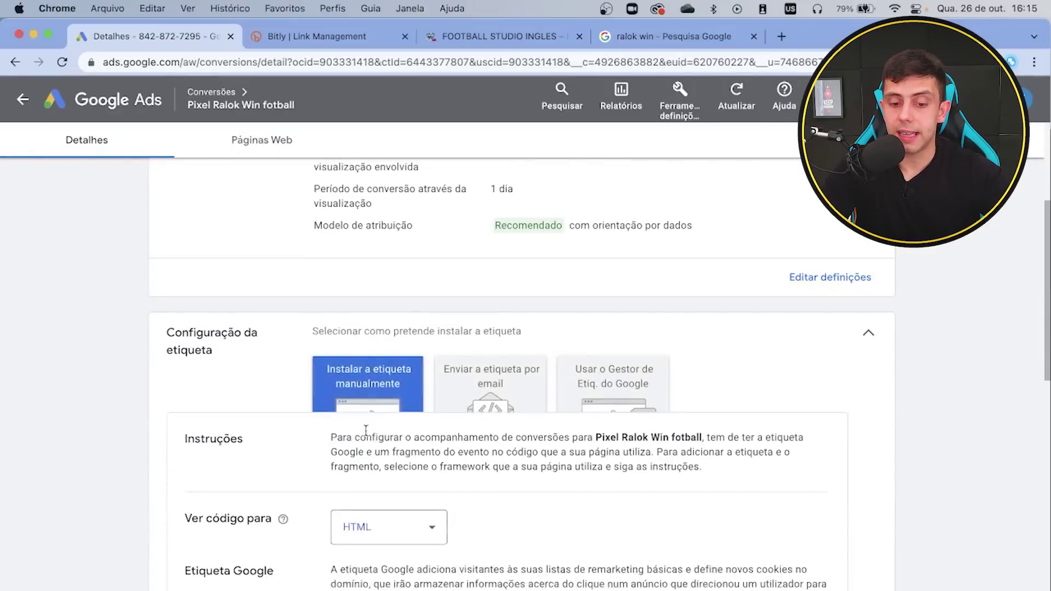
- Copy the send_to conversion ID and label from the event snippet for page load
{"action": "scroll", "coordinate": [368, 436], "scroll_direction": "down", "scroll_amount": 10}
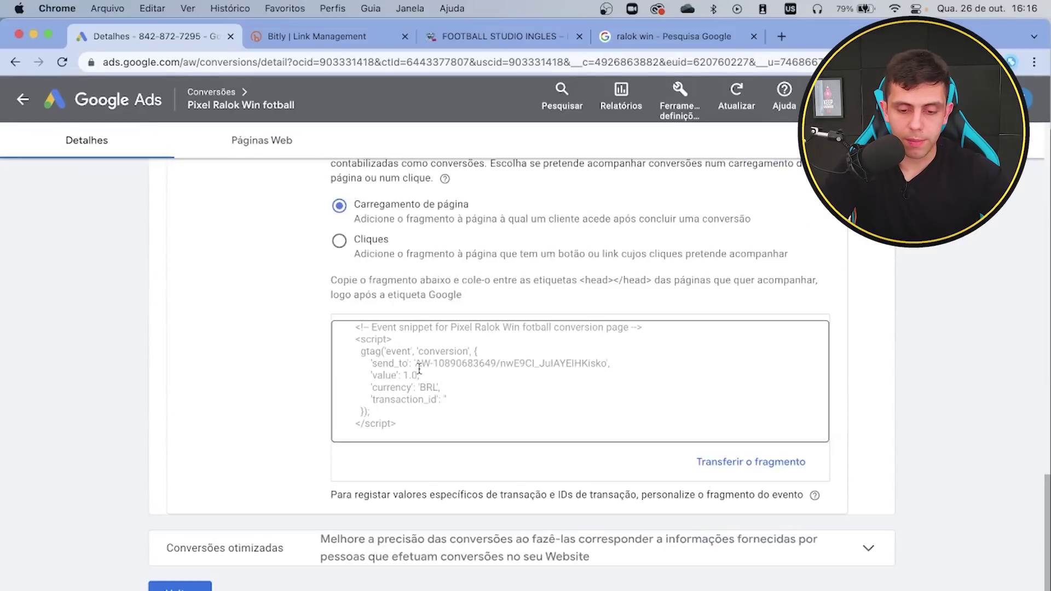
{"action": "left_click_drag", "start_coordinate": [419, 370], "coordinate": [609, 365]}
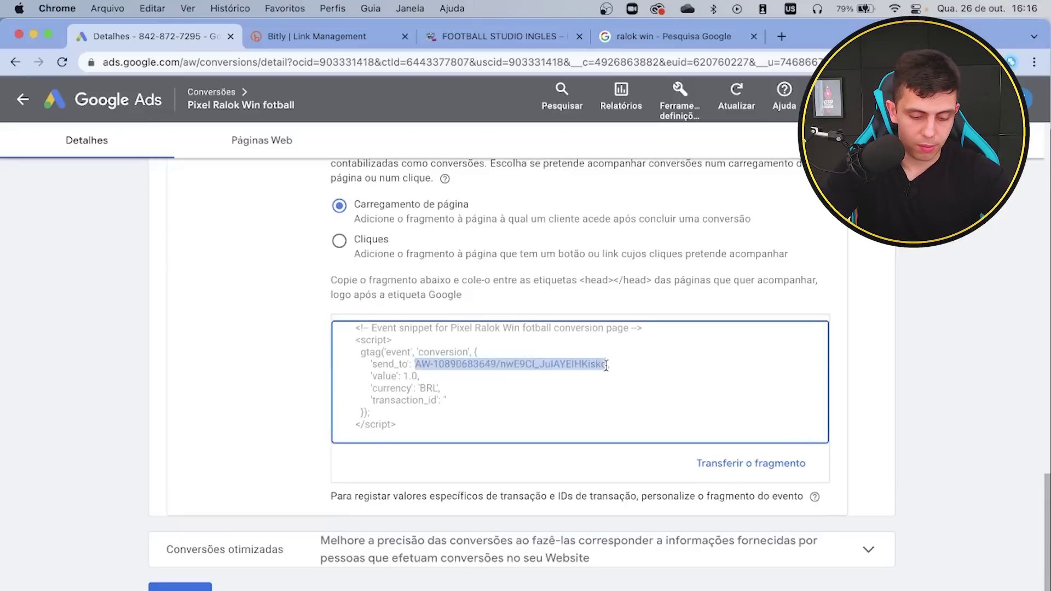
{"action": "key", "text": "super+c"}
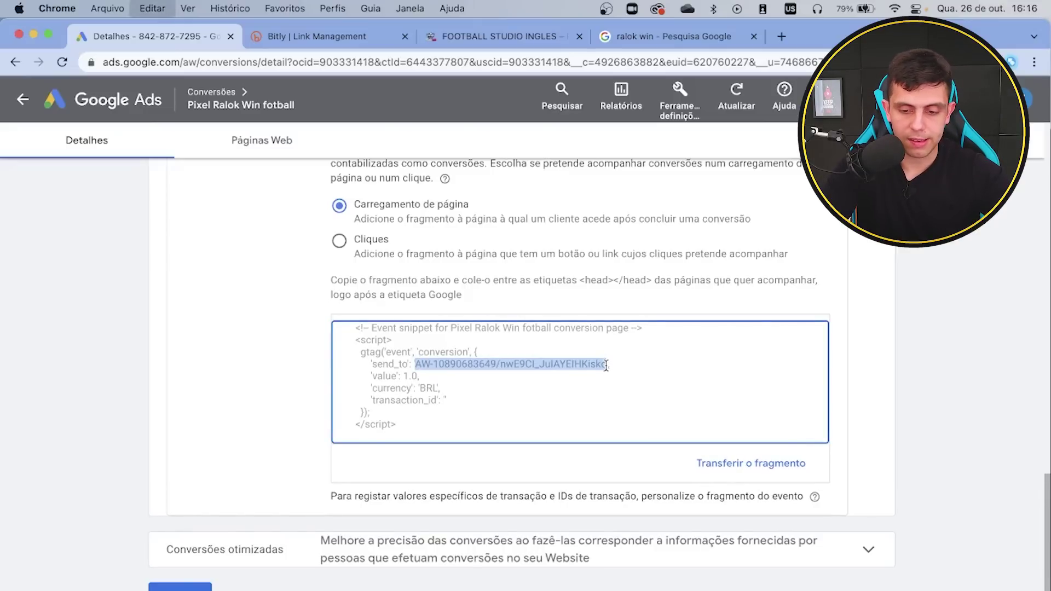
{"action": "left_click", "coordinate": [602, 365]}
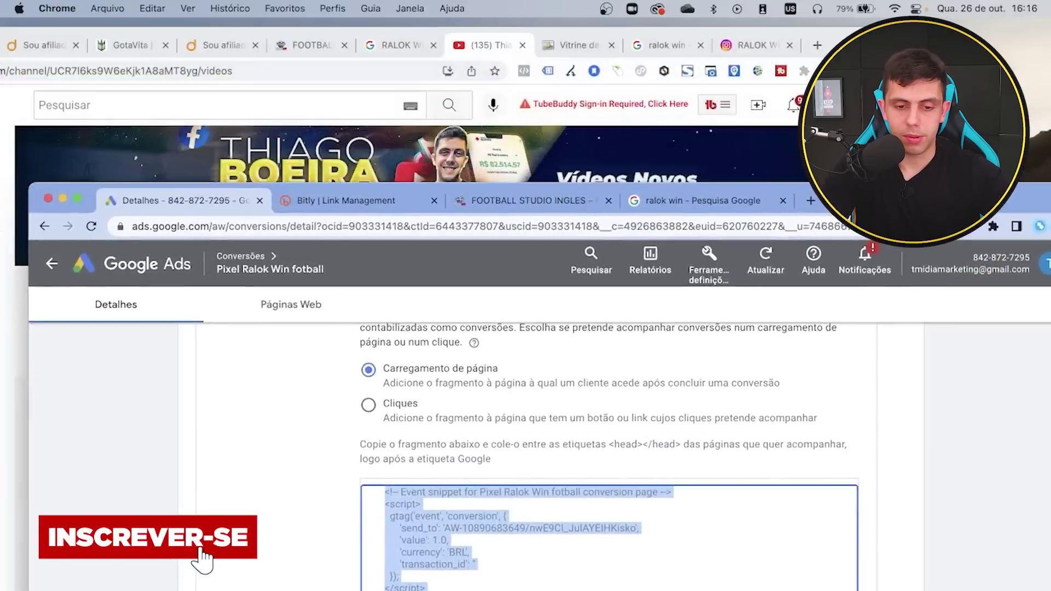
- Switch to Doppus, open the integrations of the affiliated product FOOTBALL STUDIO INGLÊS, and activate the Google Ads pixel
{"action": "key", "text": "Escape"}
{"action": "scroll", "coordinate": [612, 515], "scroll_direction": "down", "scroll_amount": 2}
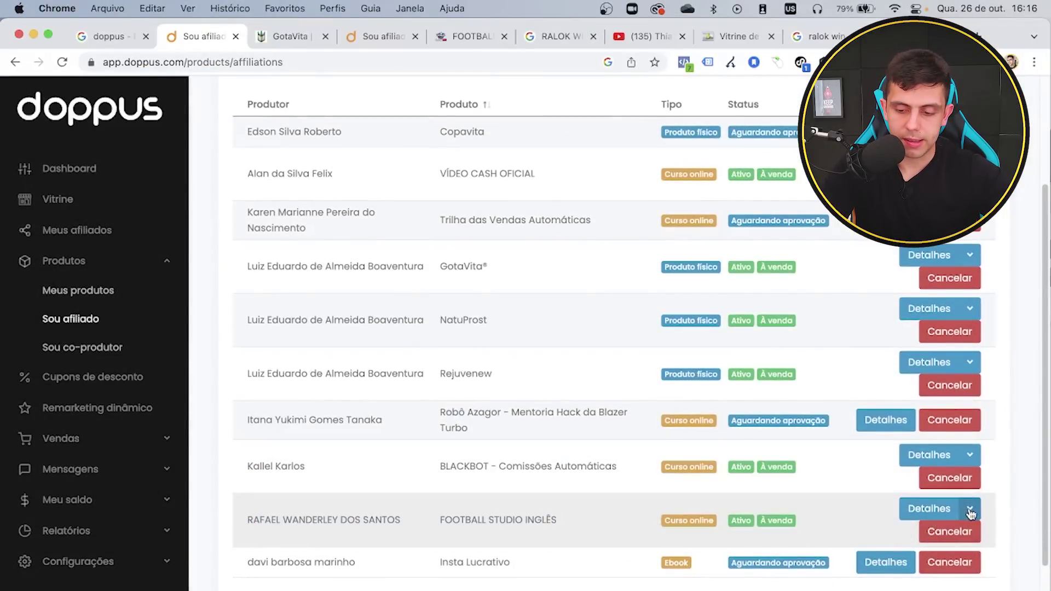
{"action": "left_click", "coordinate": [970, 510]}
{"action": "left_click", "coordinate": [897, 564]}
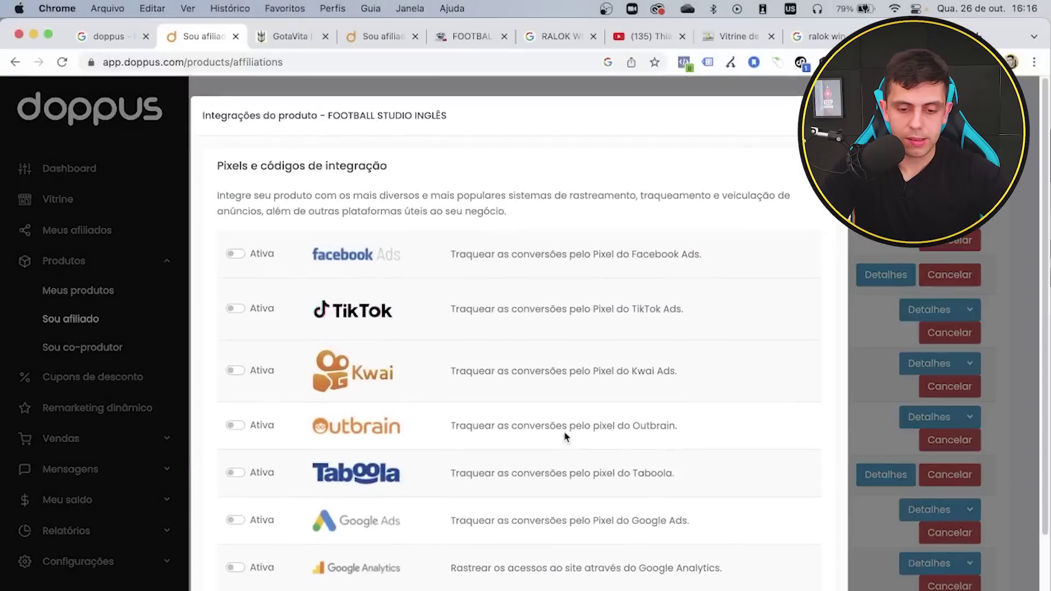
{"action": "scroll", "coordinate": [292, 494], "scroll_direction": "down", "scroll_amount": 3}
{"action": "left_click", "coordinate": [235, 441]}
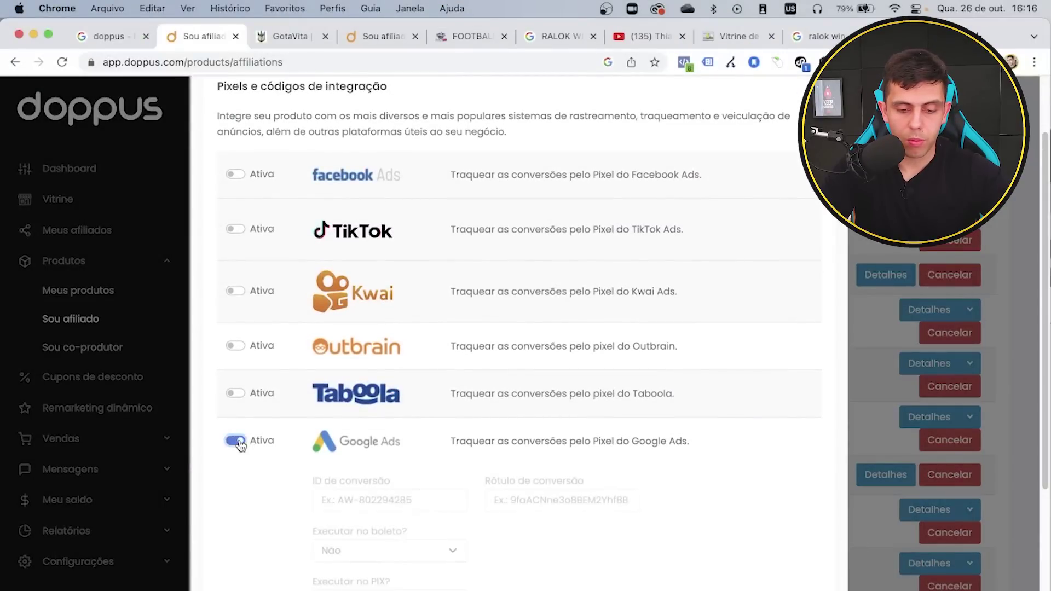
- Paste the copied send_to value as the Google Ads pixel's conversion ID and remove the slash and label part from it
{"action": "scroll", "coordinate": [243, 438], "scroll_direction": "down", "scroll_amount": 3}
{"action": "left_click", "coordinate": [341, 328]}
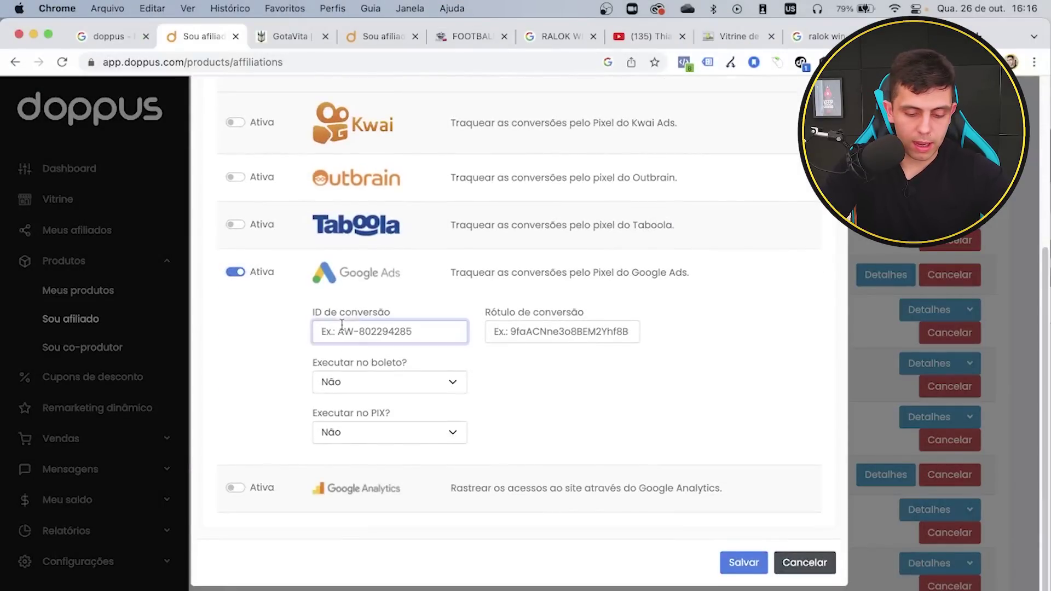
{"action": "key", "text": "super+v"}
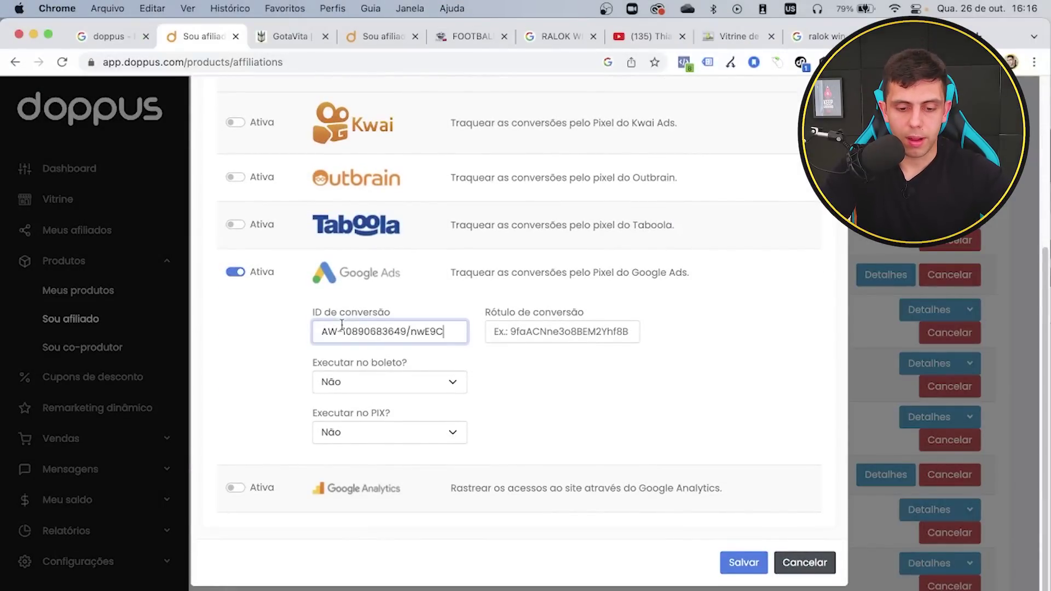
{"action": "left_click_drag", "start_coordinate": [405, 333], "coordinate": [460, 337]}
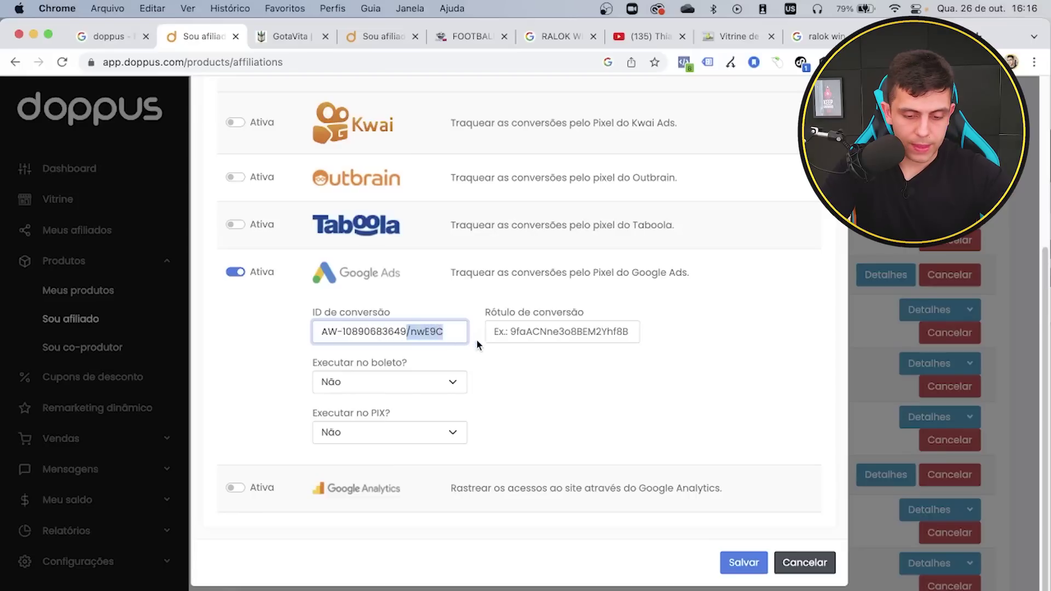
{"action": "key", "text": "BackSpace"}
- Switch to Google Ads and copy only the conversion label after the slash in the event snippet's send_to value
{"action": "left_click", "coordinate": [502, 334]}
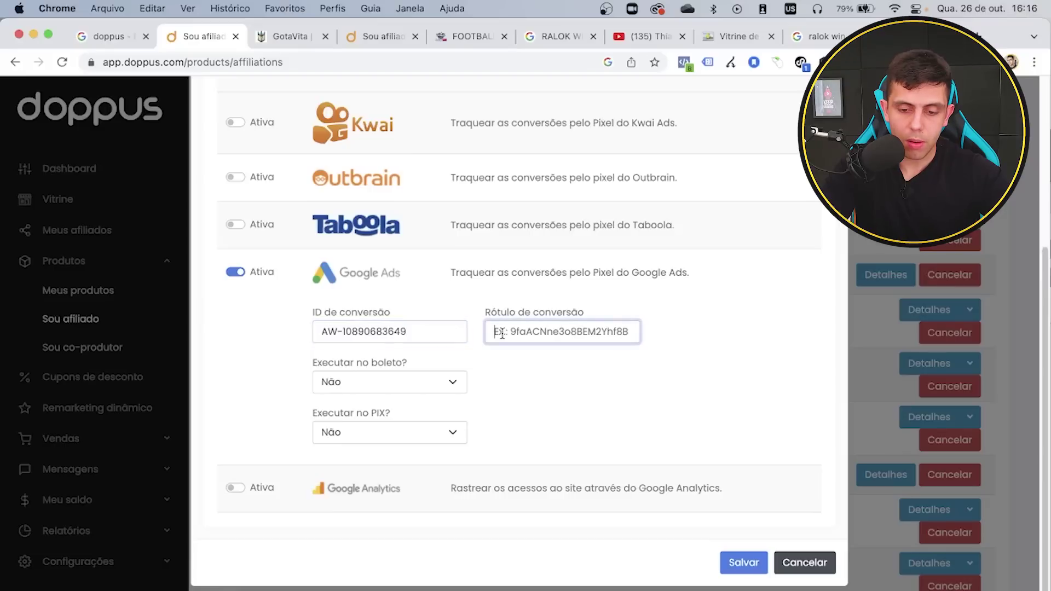
{"action": "key", "text": "super+v"}
{"action": "key", "text": "super+z"}
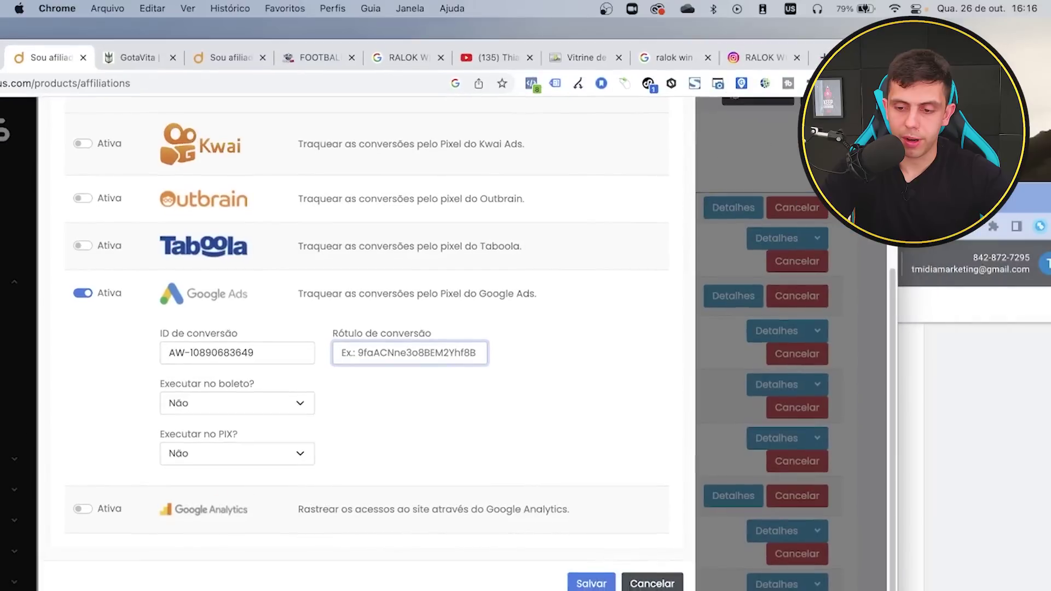
{"action": "key", "text": "super+grave"}
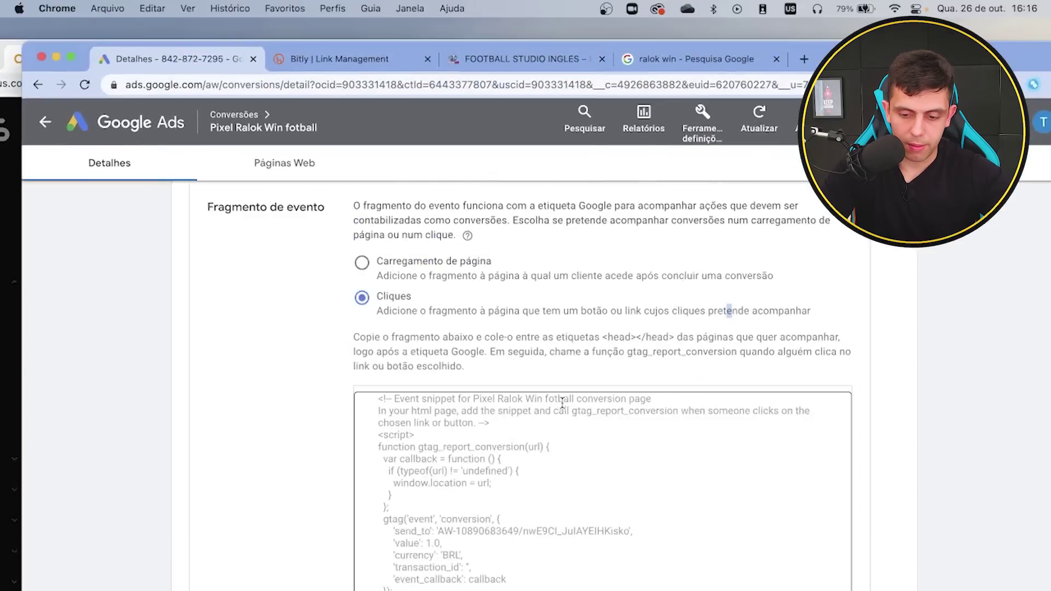
{"action": "scroll", "coordinate": [562, 405], "scroll_direction": "down", "scroll_amount": 3}
{"action": "left_click_drag", "start_coordinate": [522, 351], "coordinate": [629, 348]}
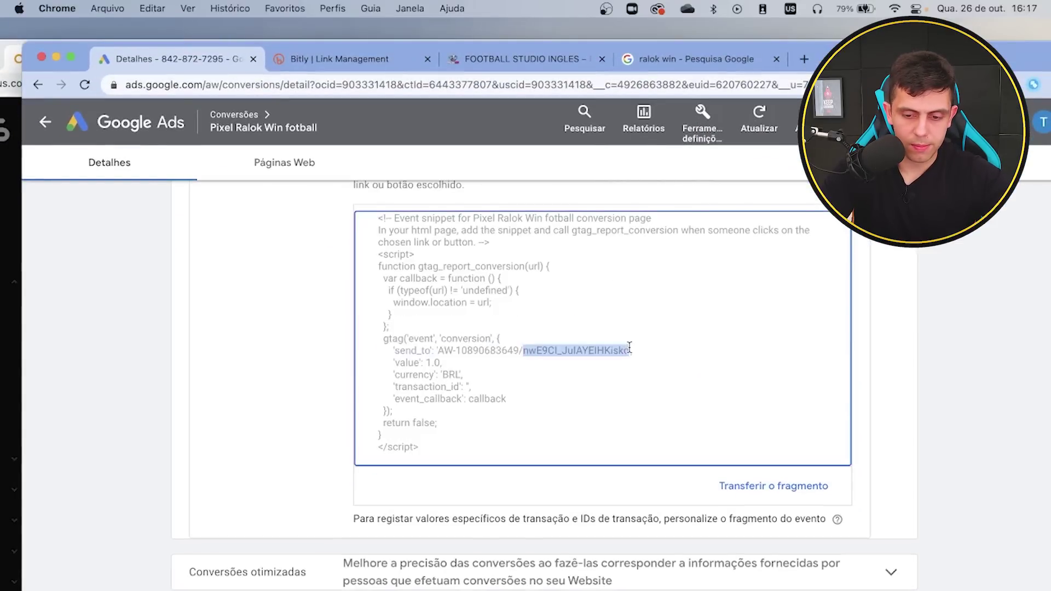
{"action": "key", "text": "super+c"}
{"action": "key", "text": "super+a"}
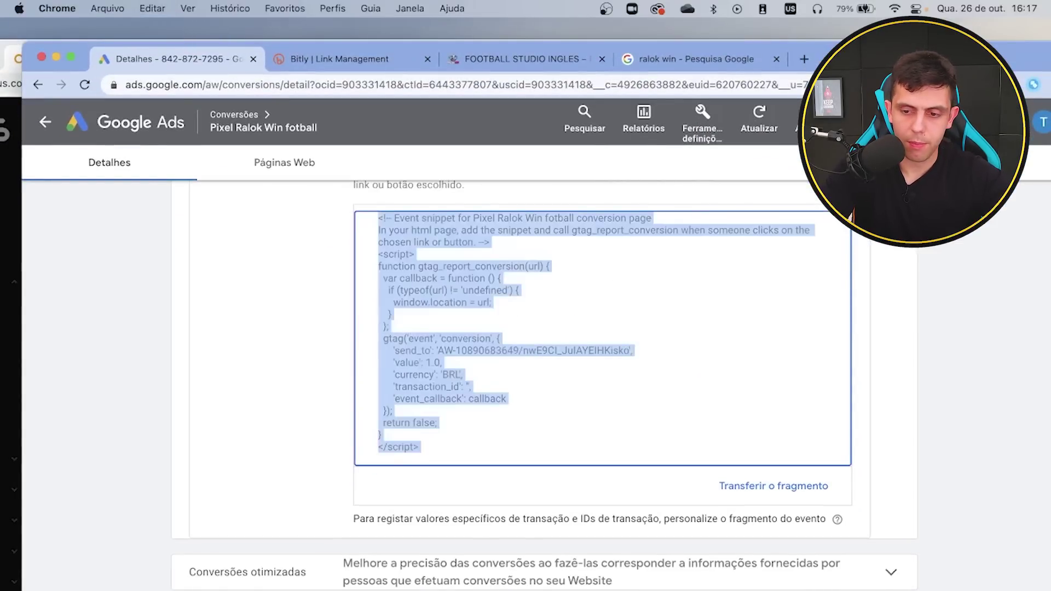
- Return to Doppus, paste the copied label as the Google Ads pixel's conversion label, and save the integration
{"action": "left_click_drag", "start_coordinate": [837, 58], "coordinate": [815, 271]}
{"action": "left_click", "coordinate": [431, 358]}
{"action": "key", "text": "super+v"}
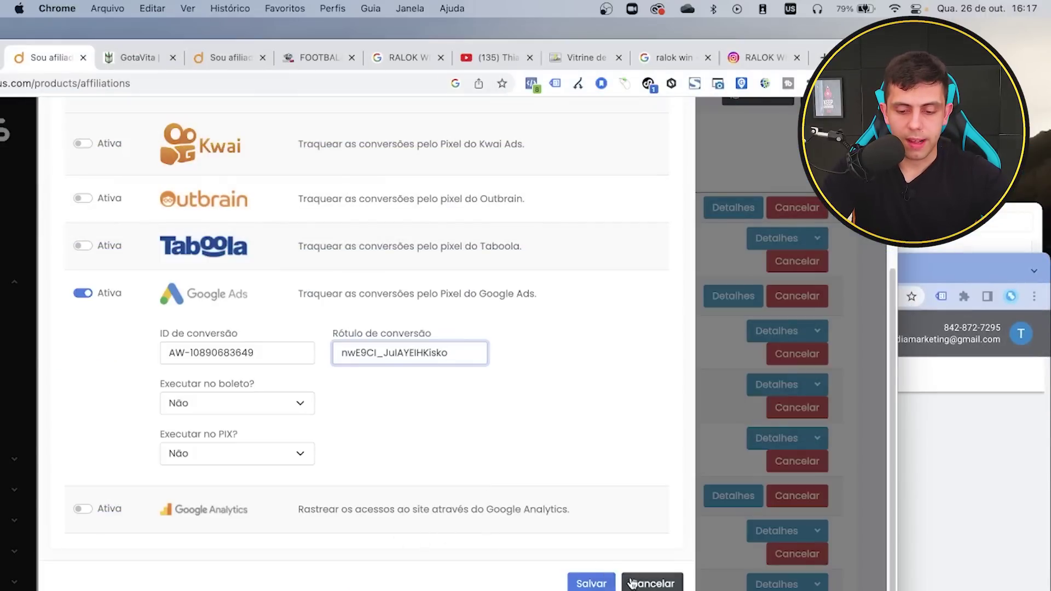
{"action": "left_click", "coordinate": [591, 583]}
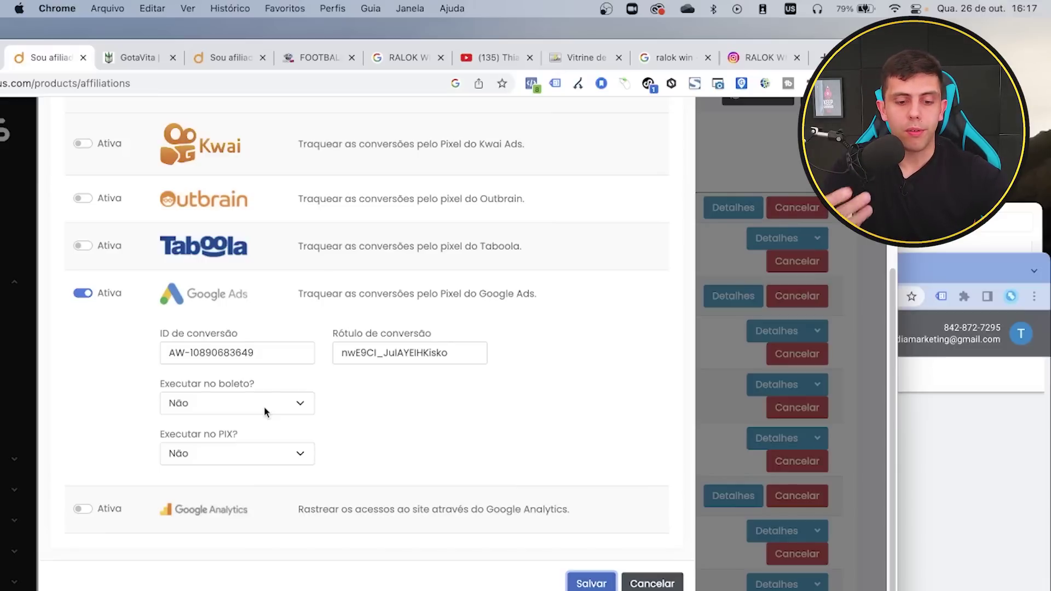
- Set the Google Ads pixel to Sim for both Executar no boleto and Executar no PIX, and save the integration
{"action": "left_click", "coordinate": [263, 410]}
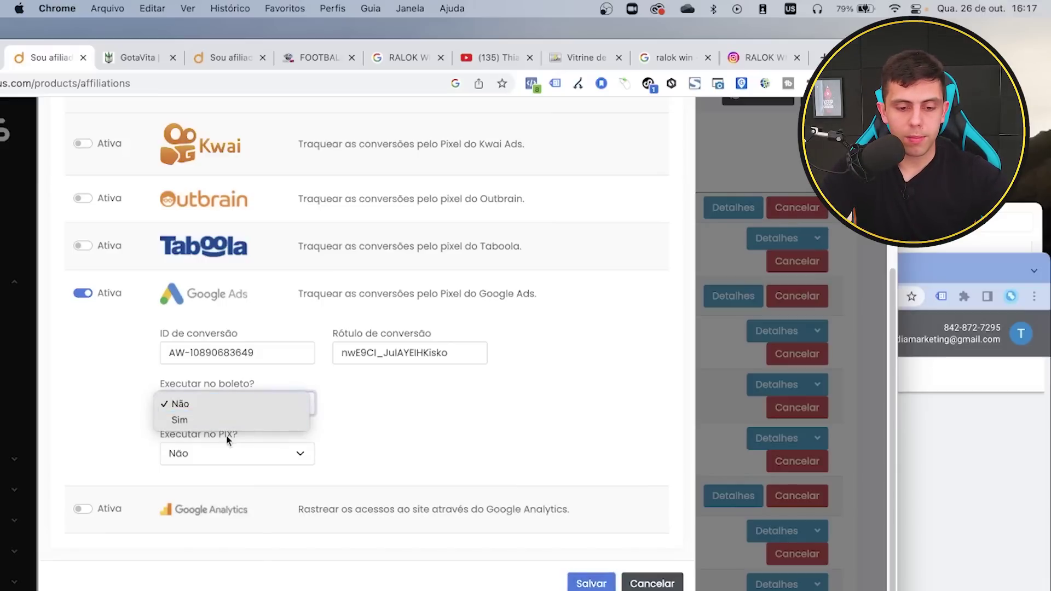
{"action": "left_click", "coordinate": [214, 426]}
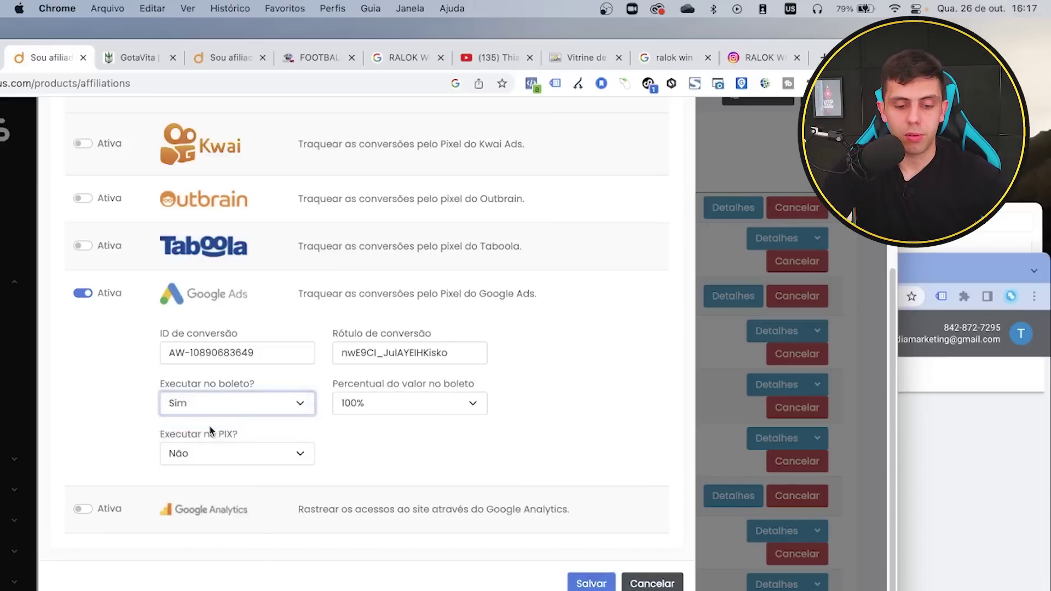
{"action": "left_click", "coordinate": [205, 455]}
{"action": "left_click", "coordinate": [202, 474]}
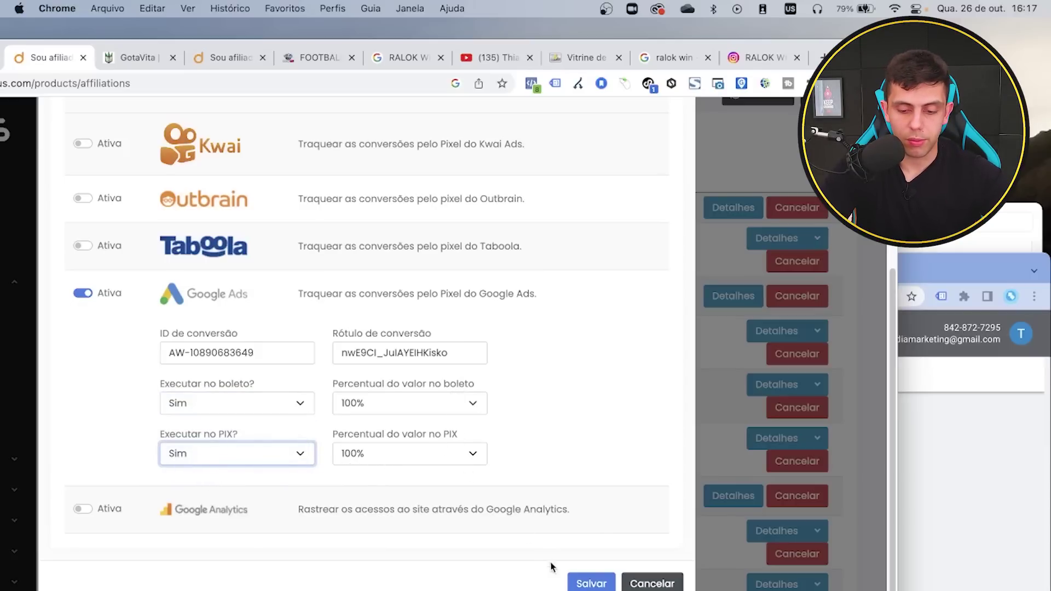
{"action": "left_click", "coordinate": [590, 582]}
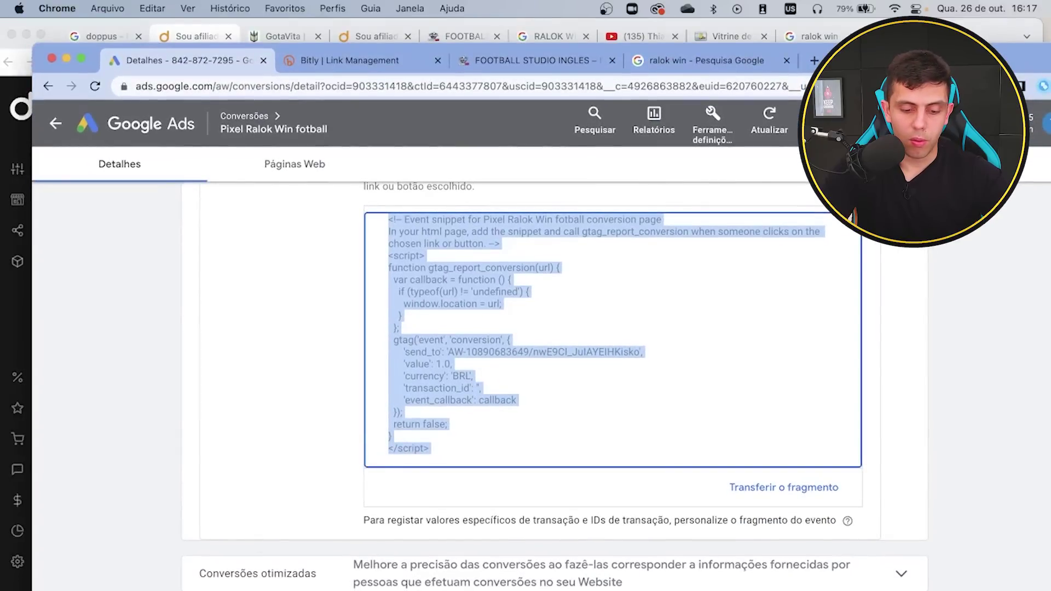
- In the Google Ads conversions summary, create a custom goal named Pixel Ralok Win containing the Pixel Ralok Win fotball conversion action
{"action": "key", "text": "super+bracketleft"}
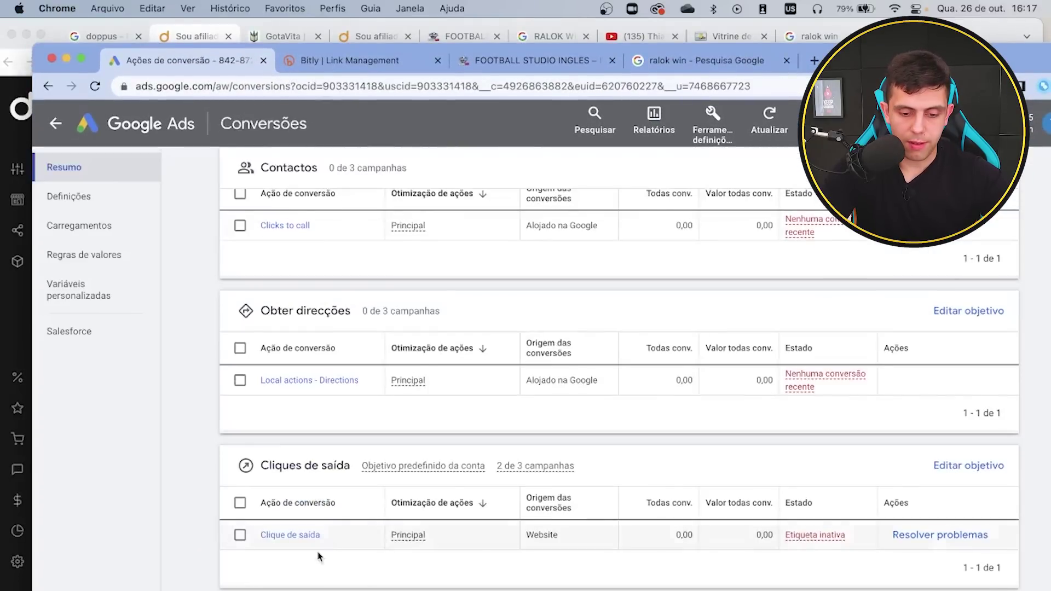
{"action": "scroll", "coordinate": [318, 556], "scroll_direction": "down", "scroll_amount": 5}
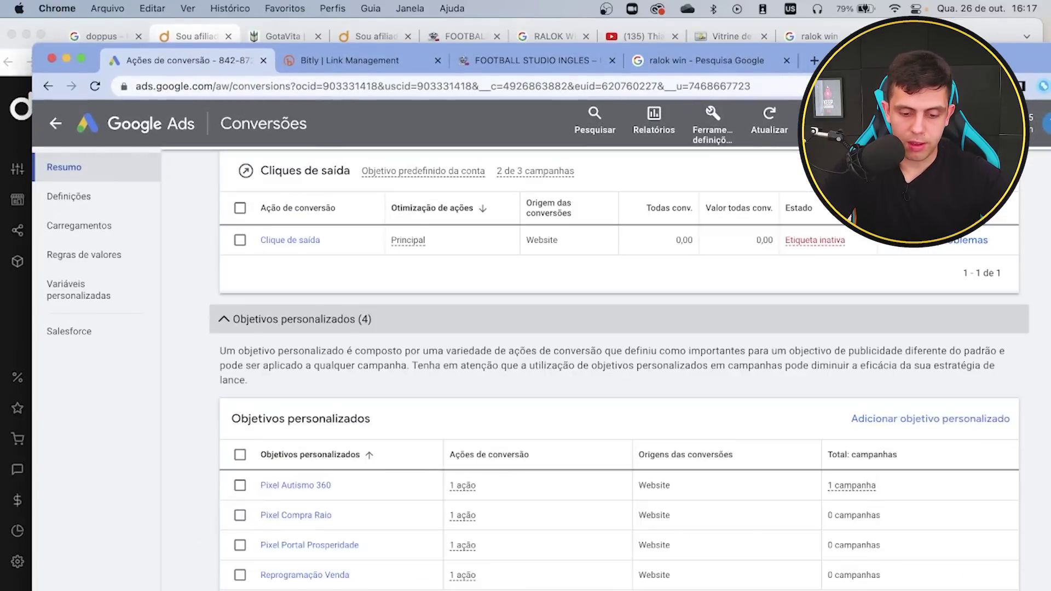
{"action": "left_click", "coordinate": [875, 419]}
{"action": "type", "text": "p"}
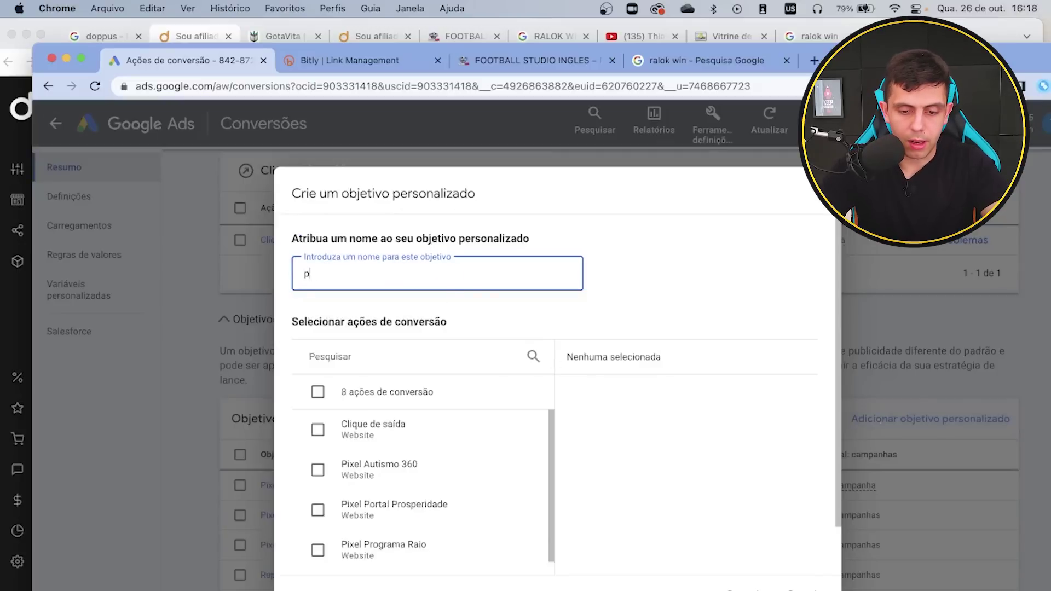
{"action": "type", "text": "ixel Ralok W"}
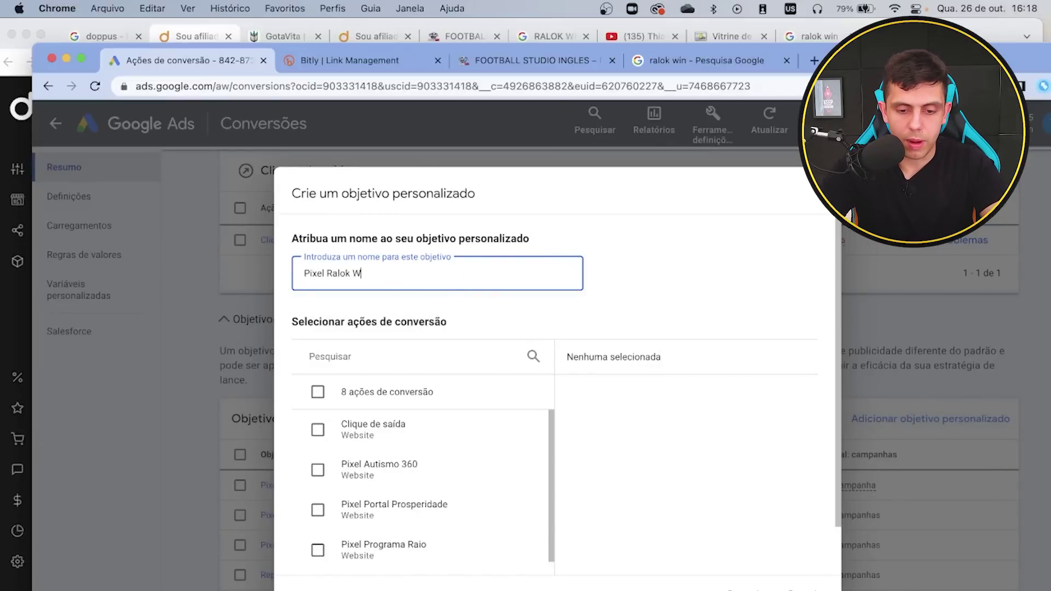
{"action": "type", "text": "in"}
{"action": "scroll", "coordinate": [502, 455], "scroll_direction": "down", "scroll_amount": 1}
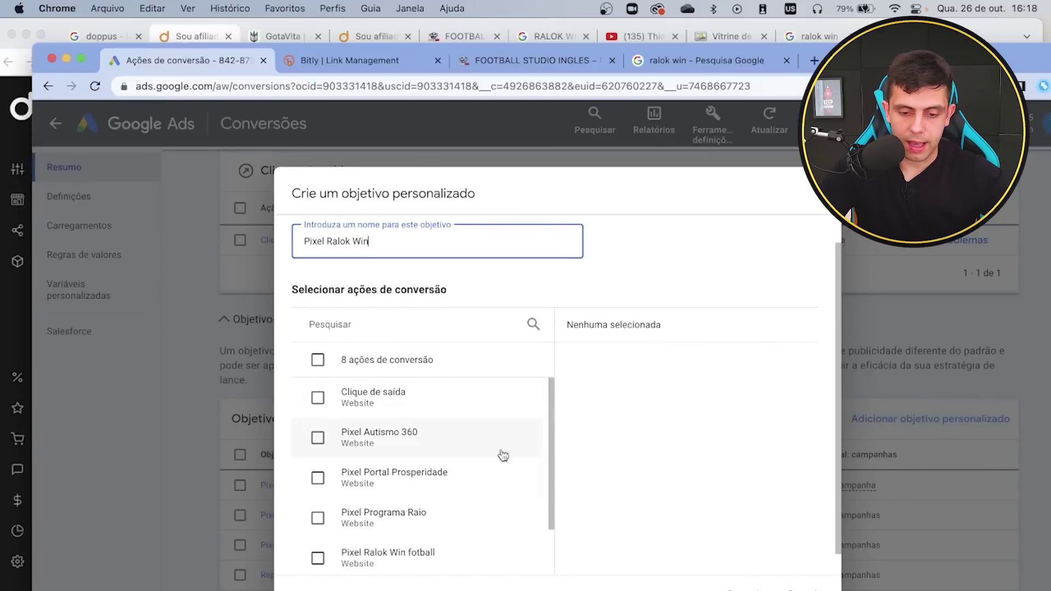
{"action": "scroll", "coordinate": [383, 471], "scroll_direction": "down", "scroll_amount": 2}
{"action": "left_click", "coordinate": [361, 499]}
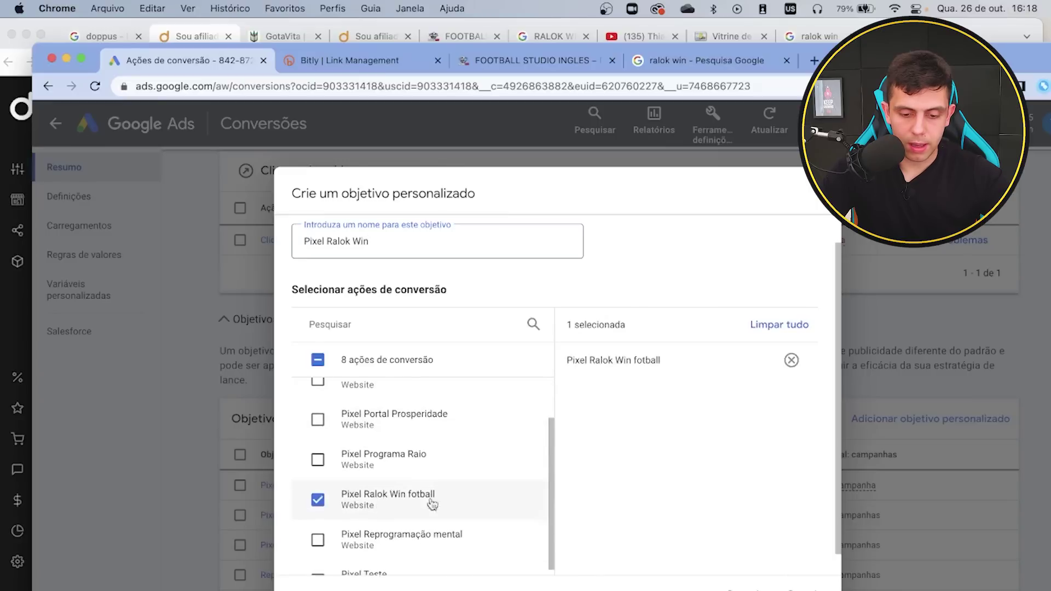
{"action": "scroll", "coordinate": [444, 404], "scroll_direction": "down", "scroll_amount": 1}
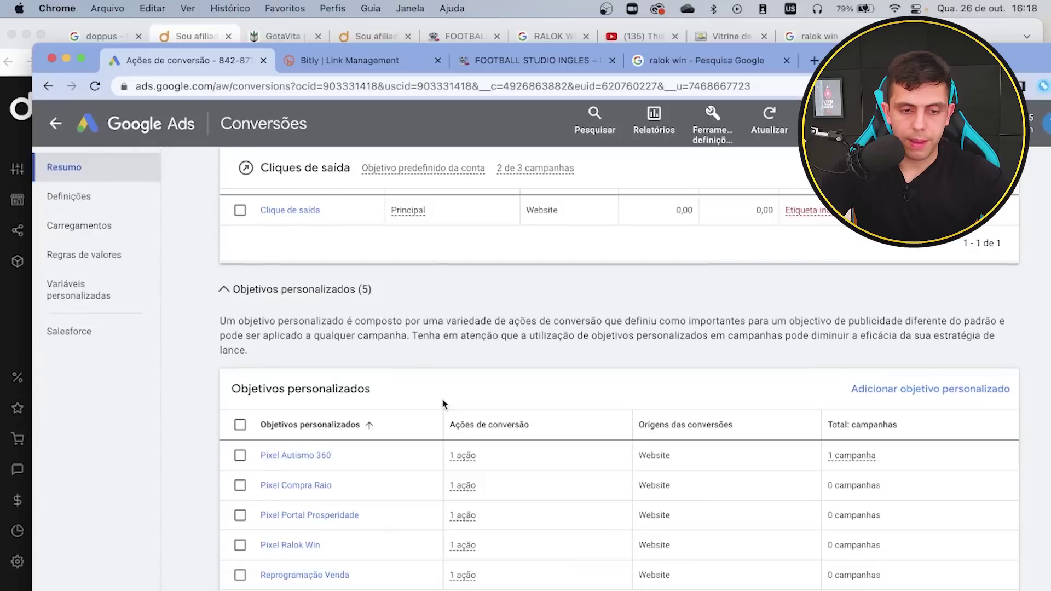
- Open the settings of the [P] [DOPPUS] Fotbal Studio Ingles campaign and choose campaign-specific goal settings
{"action": "left_click", "coordinate": [43, 126]}
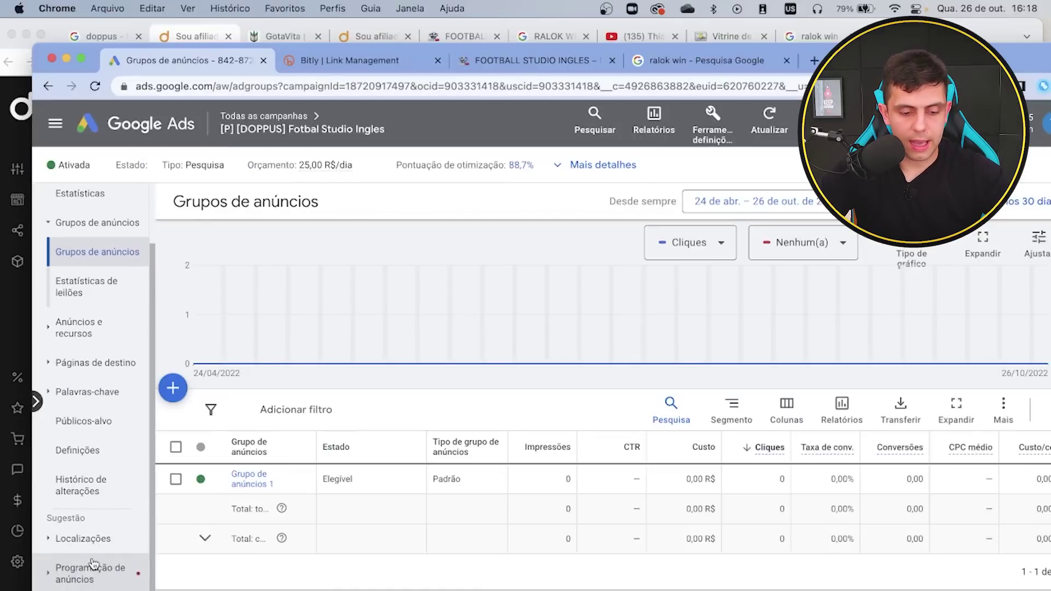
{"action": "left_click", "coordinate": [92, 461]}
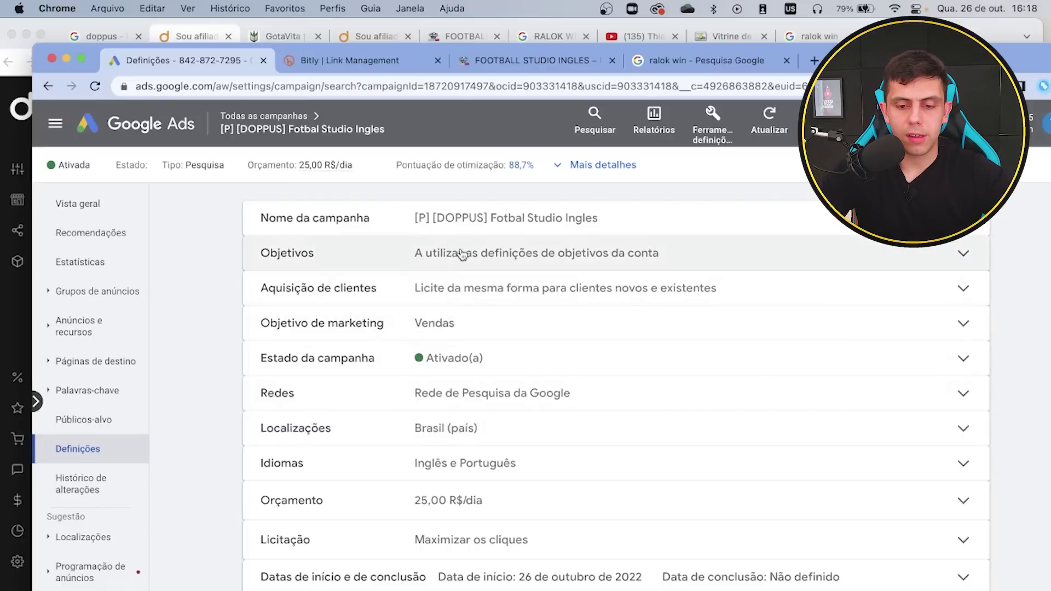
{"action": "left_click", "coordinate": [461, 257]}
{"action": "left_click", "coordinate": [428, 381]}
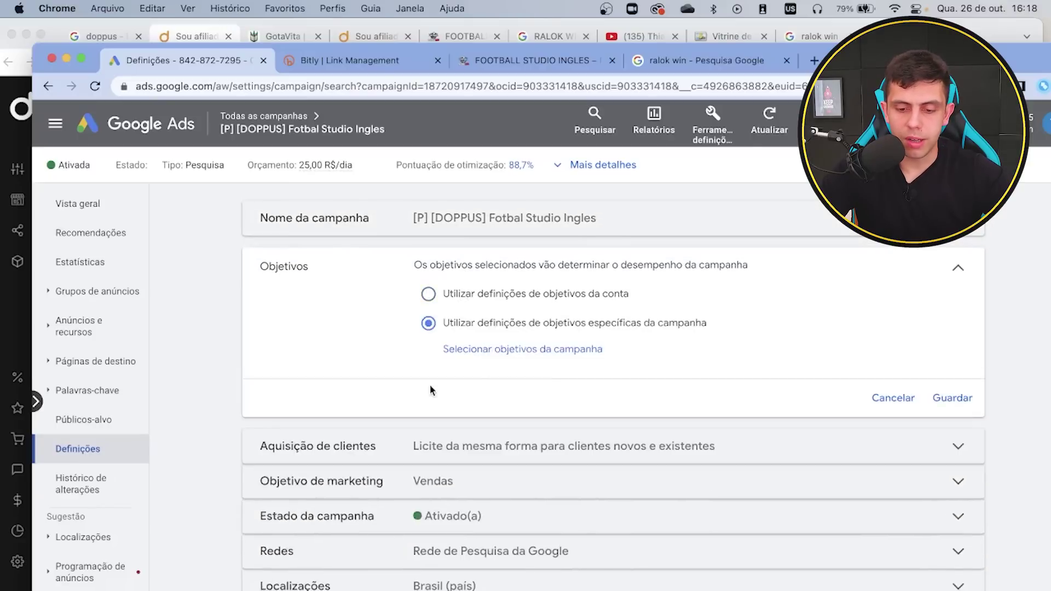
- Select the custom goal Pixel Ralok Win as the campaign's goal and save the goal settings
{"action": "left_click", "coordinate": [498, 353]}
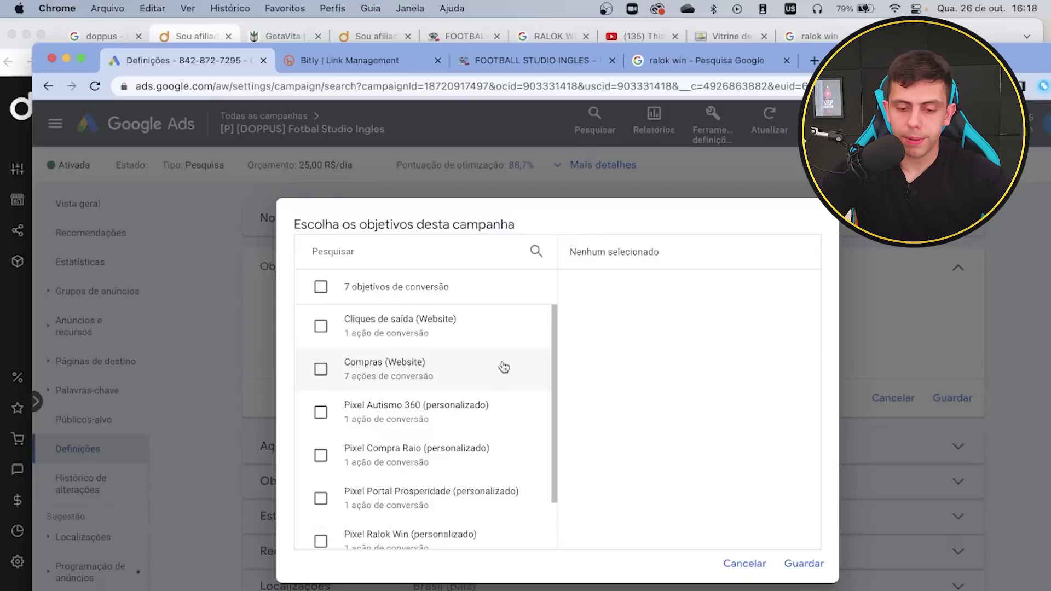
{"action": "scroll", "coordinate": [411, 448], "scroll_direction": "down", "scroll_amount": 2}
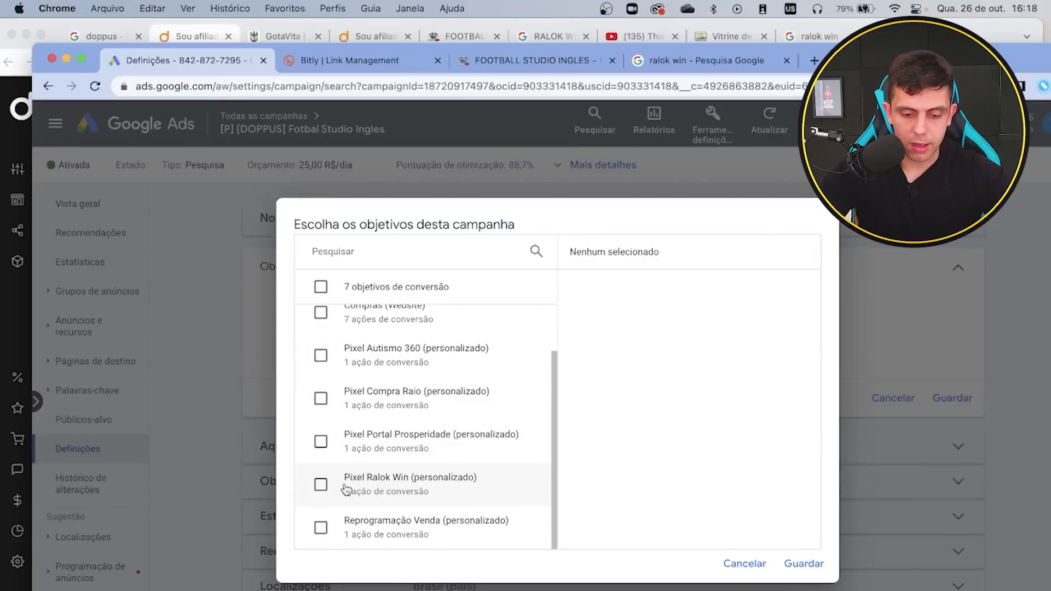
{"action": "left_click", "coordinate": [320, 484]}
{"action": "left_click", "coordinate": [783, 565]}
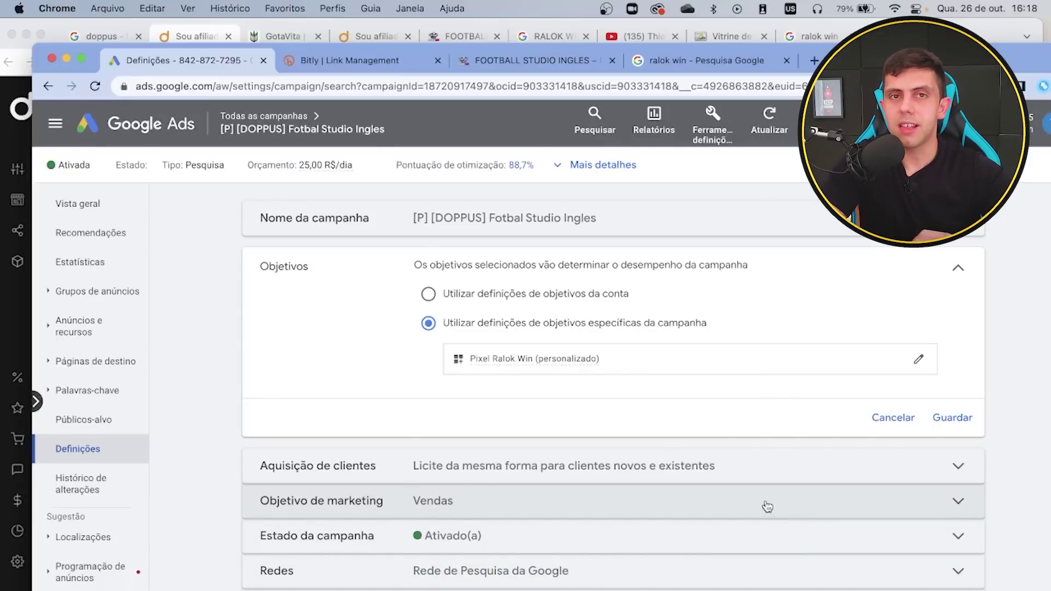
{"action": "left_click", "coordinate": [951, 418]}
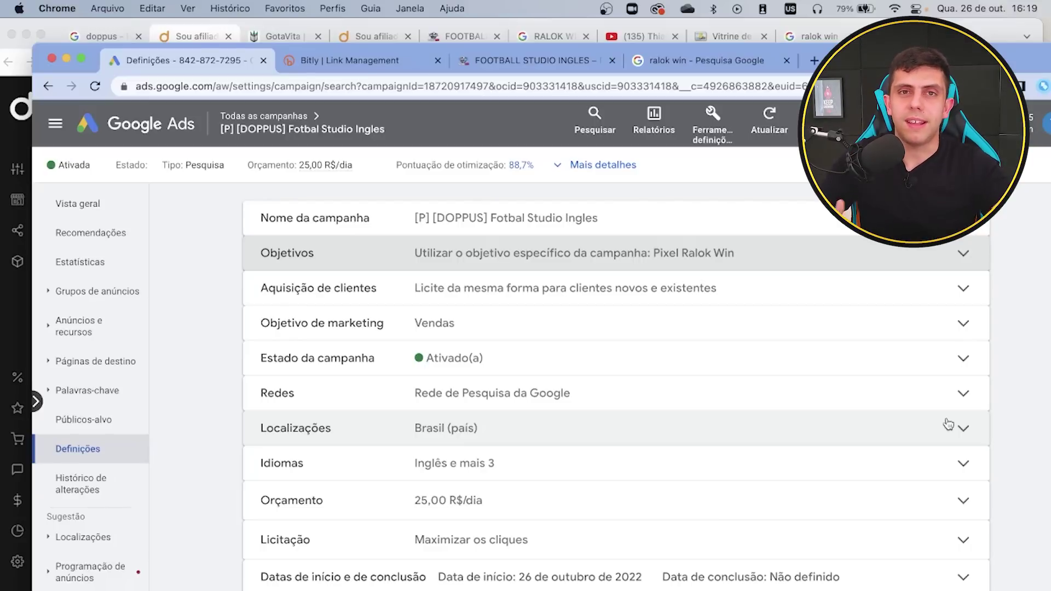
- Switch to Doppus, browse the showcase of products for affiliation, and view the GotaVita sales page
{"action": "key", "text": "super+grave"}
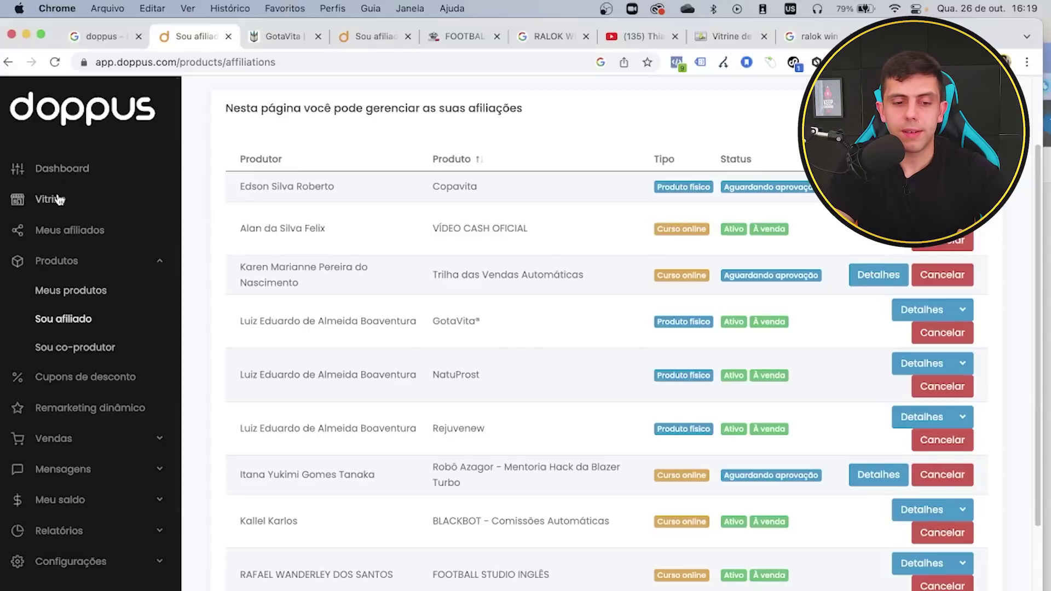
{"action": "left_click", "coordinate": [59, 200]}
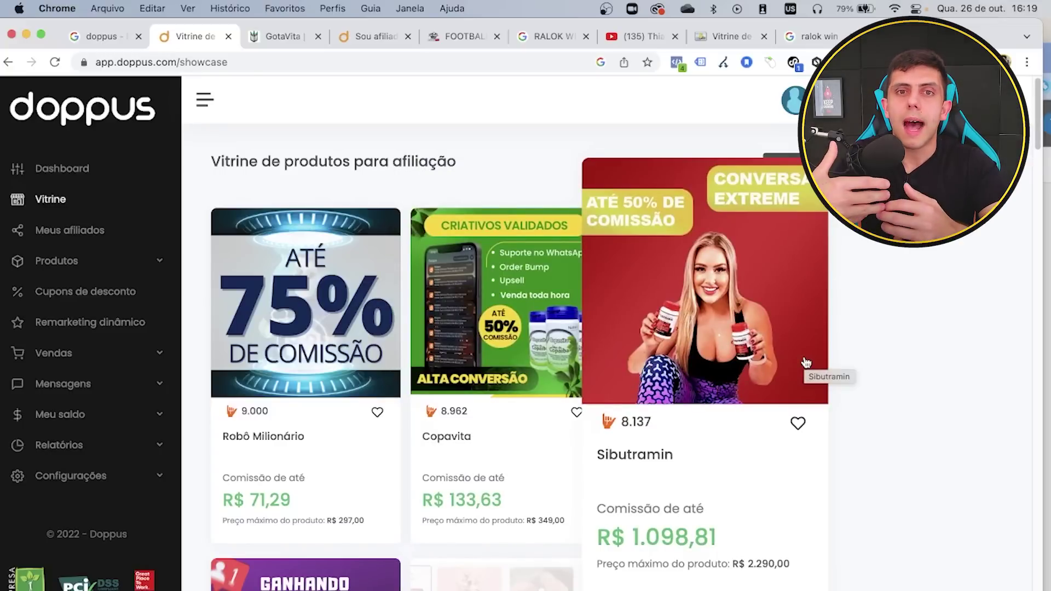
{"action": "scroll", "coordinate": [825, 336], "scroll_direction": "down", "scroll_amount": 10}
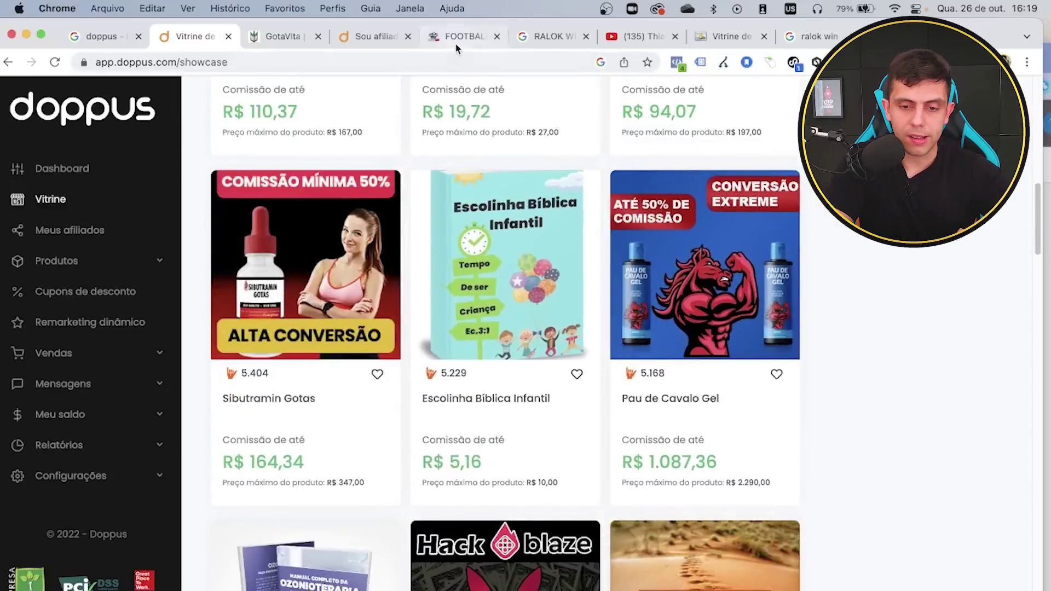
{"action": "left_click", "coordinate": [268, 37]}
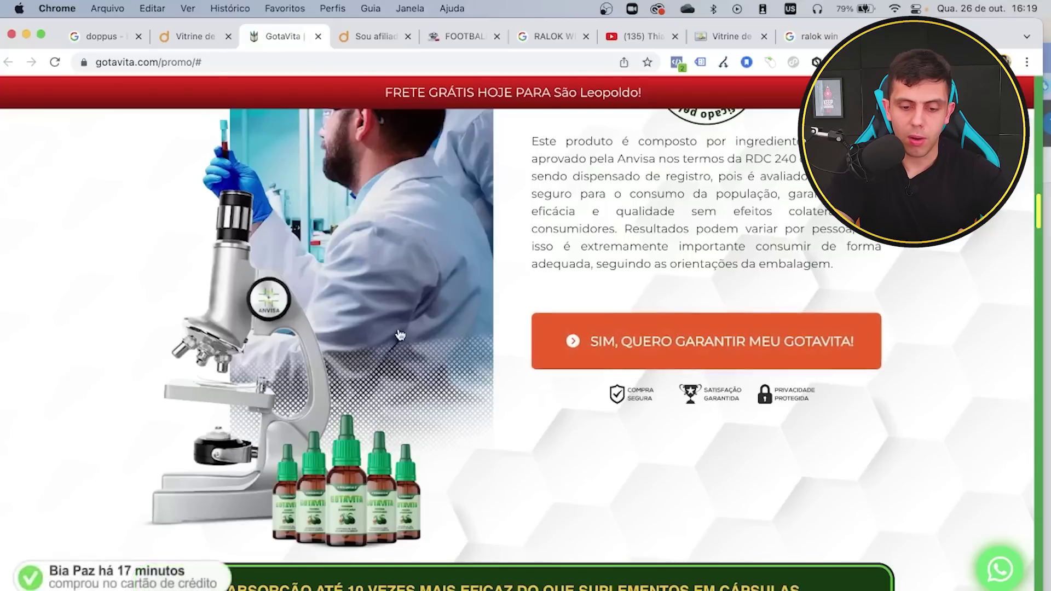